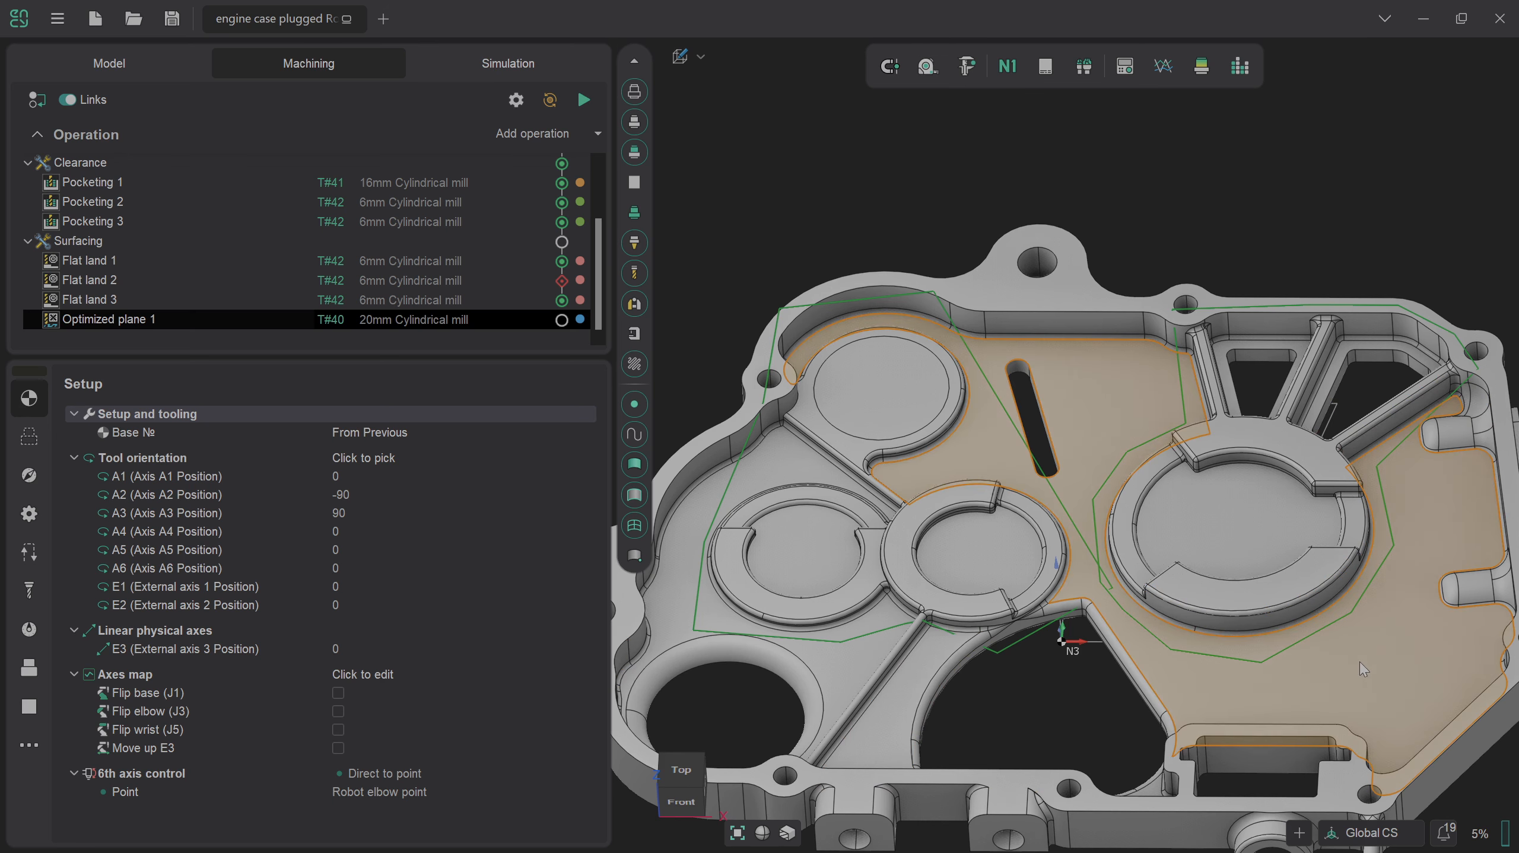
- Look through the tool library for the Optimized plane 1 operation and inspect the 5mm Spherical mill's geometry
click(28, 590)
click(516, 409)
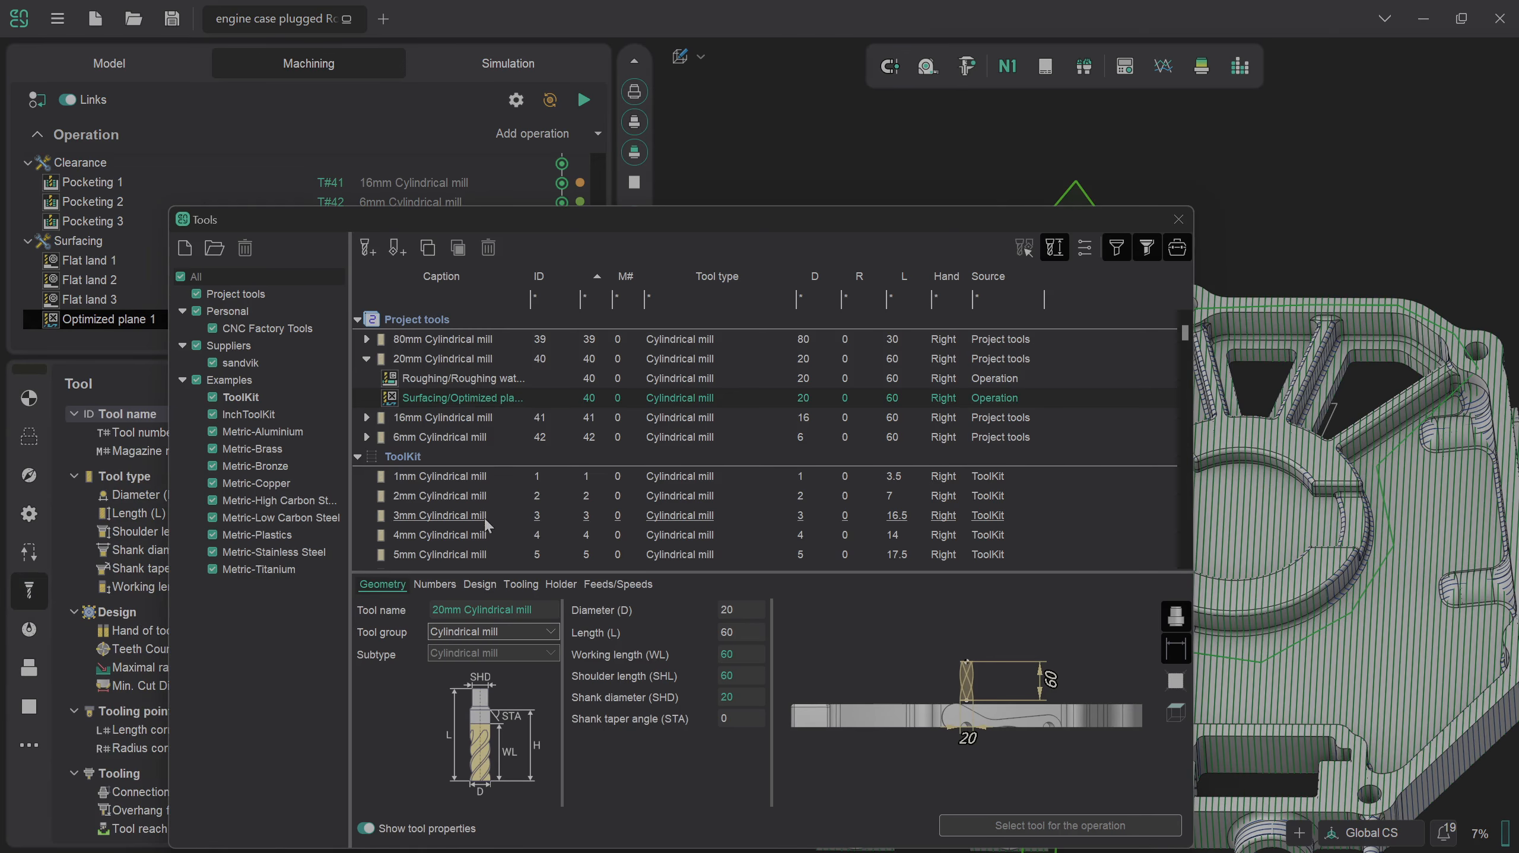
scroll(487, 531, down, 6)
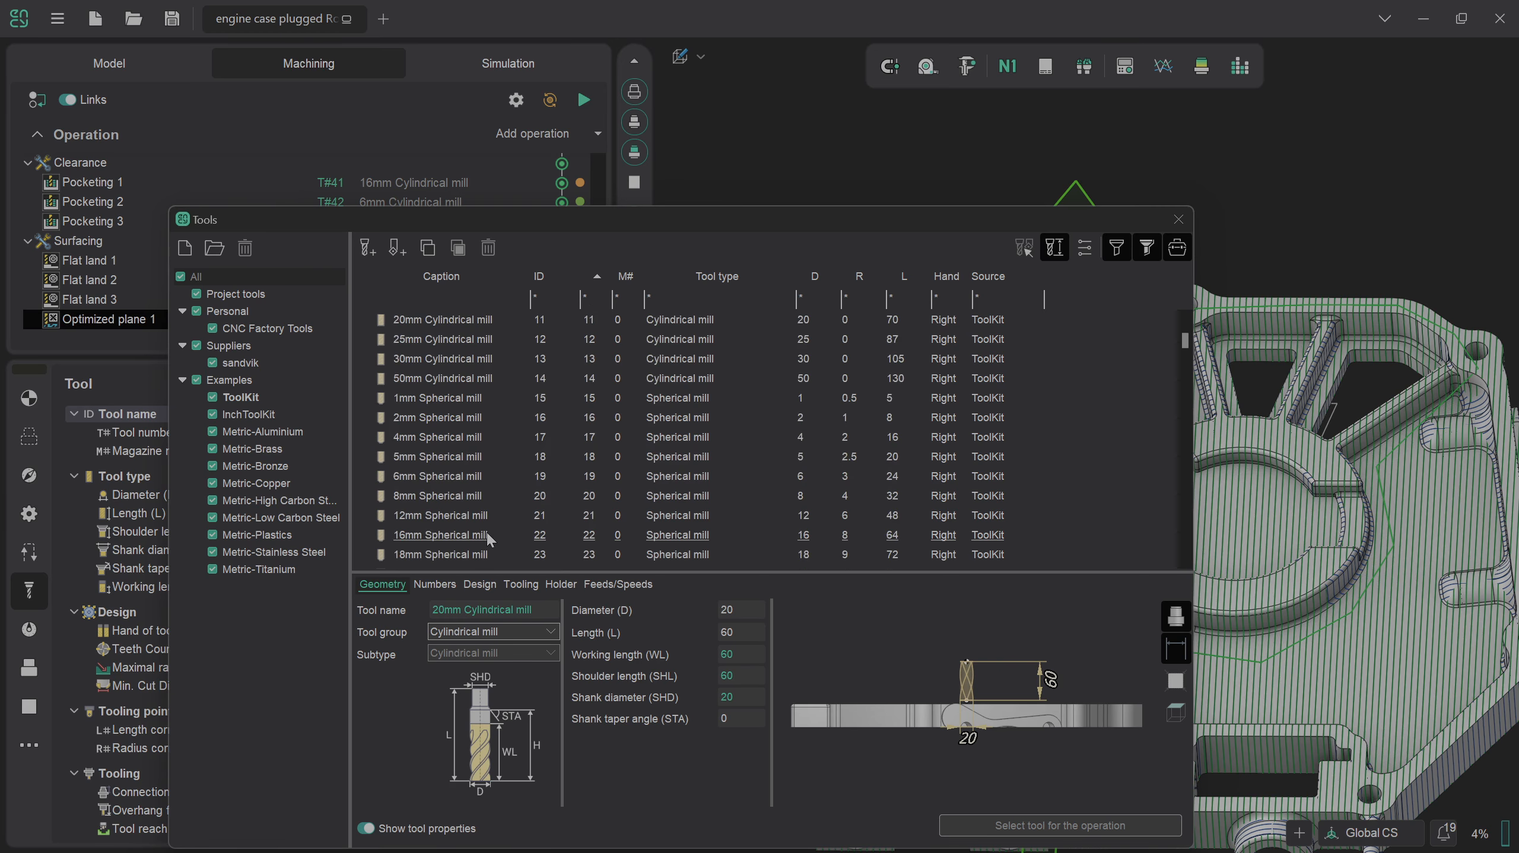
click(475, 460)
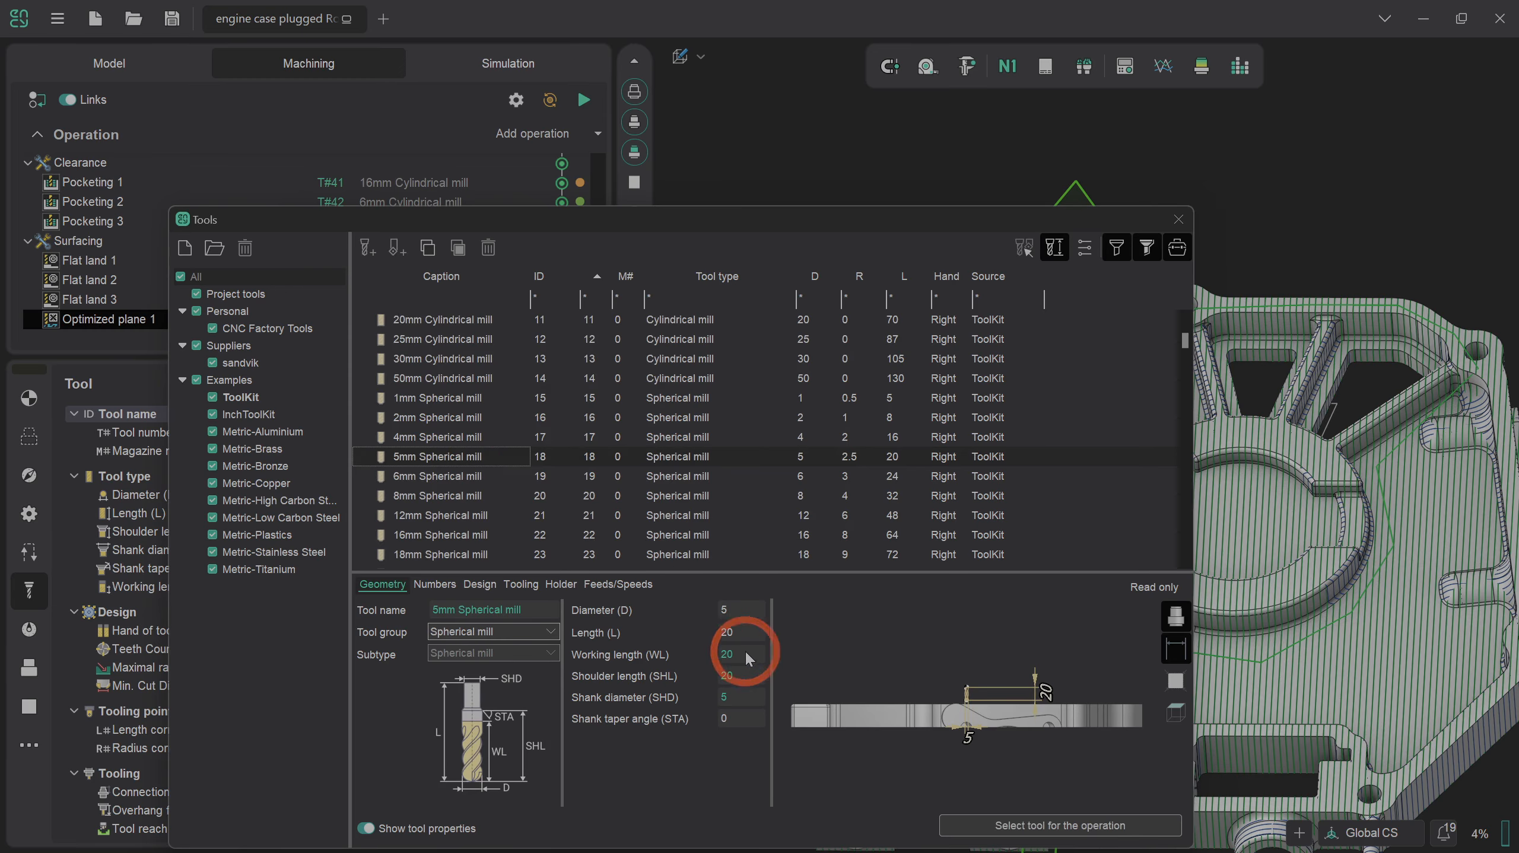
click(1177, 217)
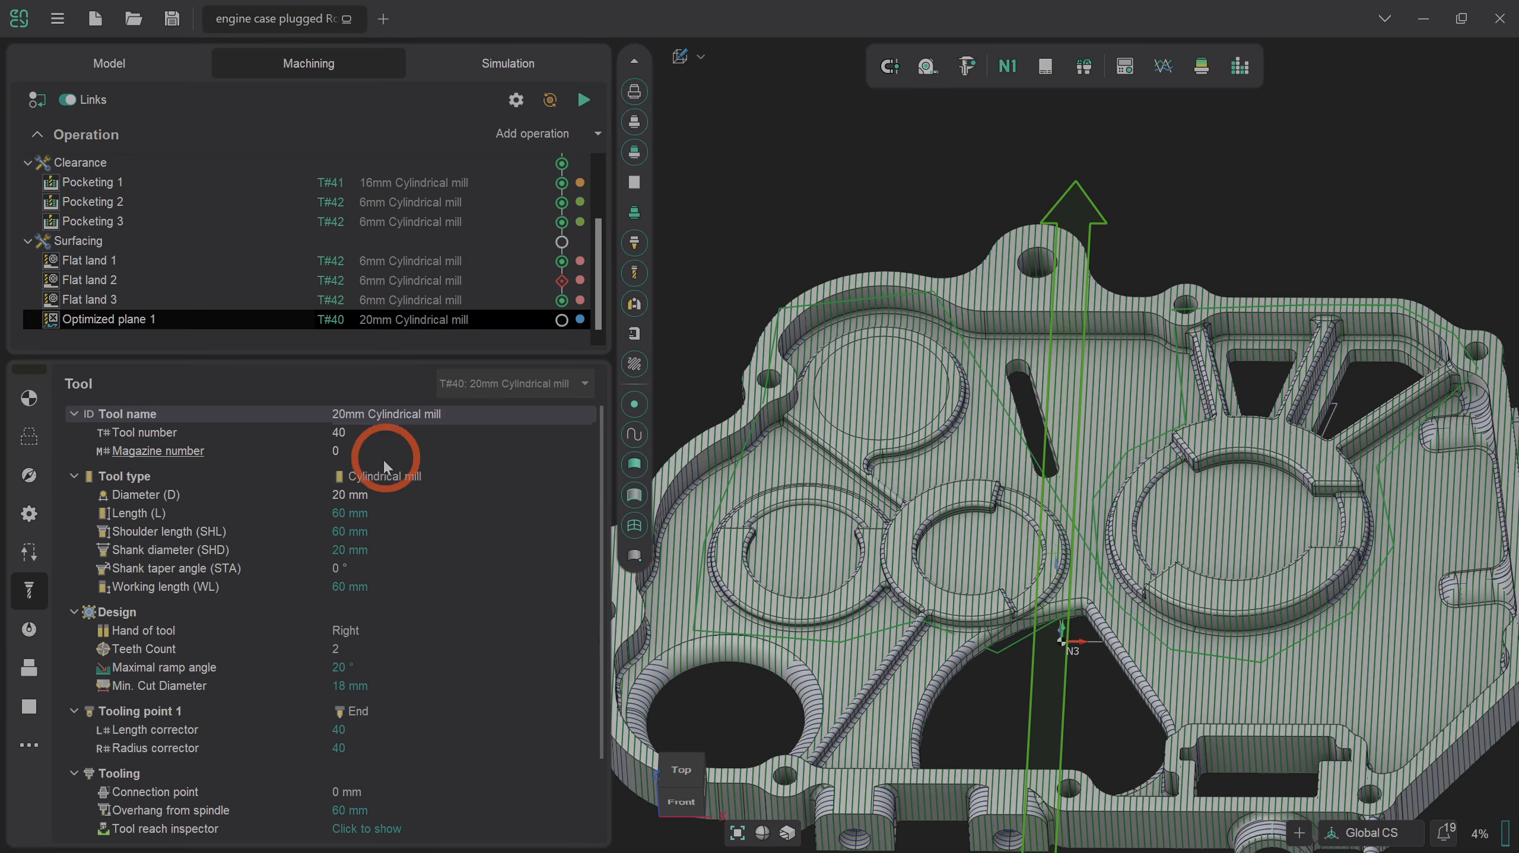
- Change the Optimized plane 1 tool to a spherical mill with 5 mm diameter and save it as a new tool
click(380, 476)
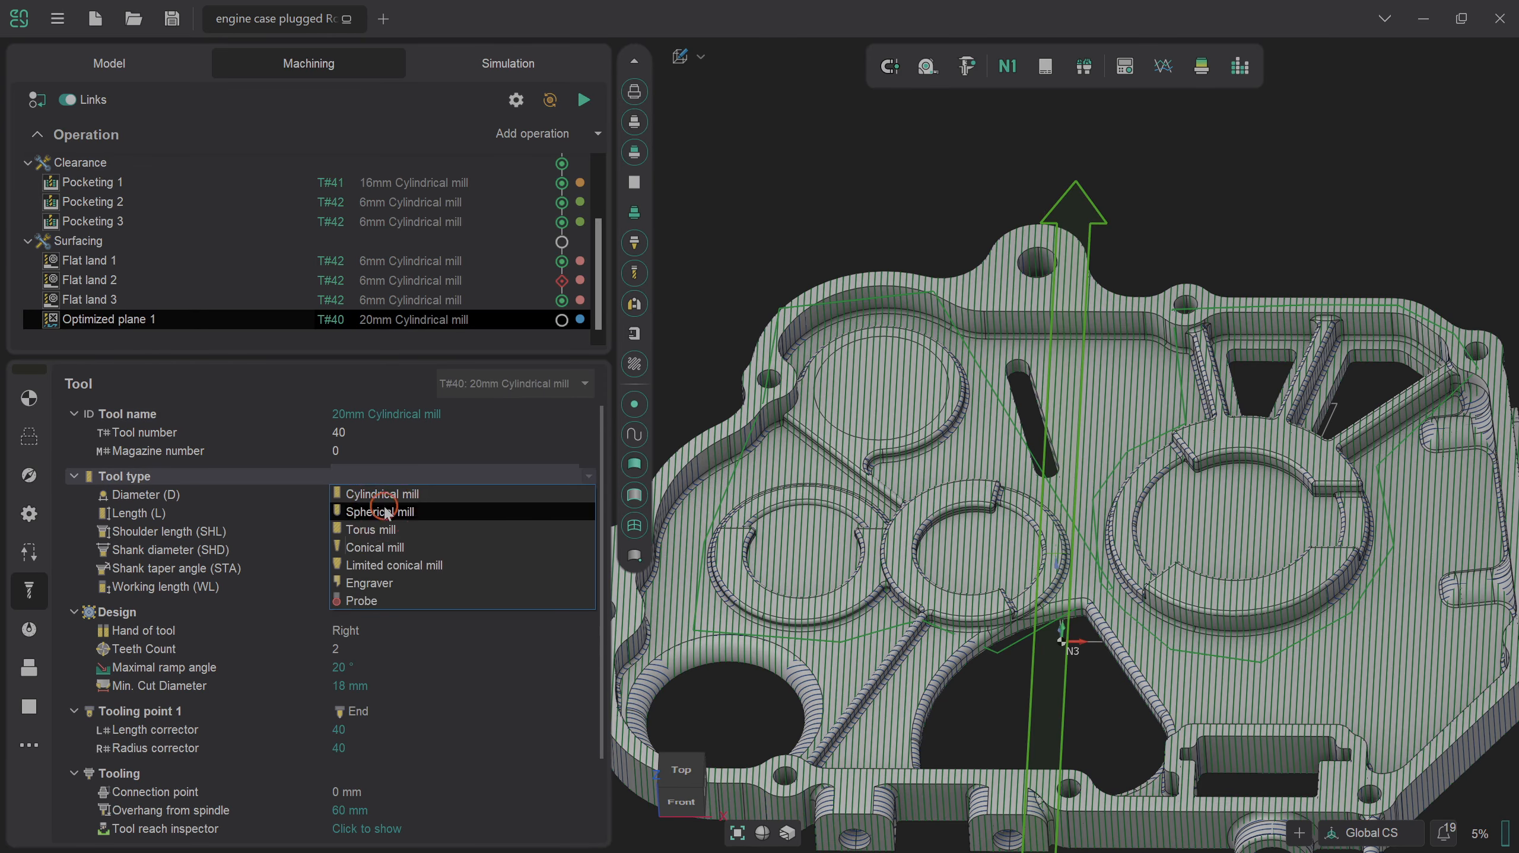
click(371, 508)
click(372, 501)
text(5)
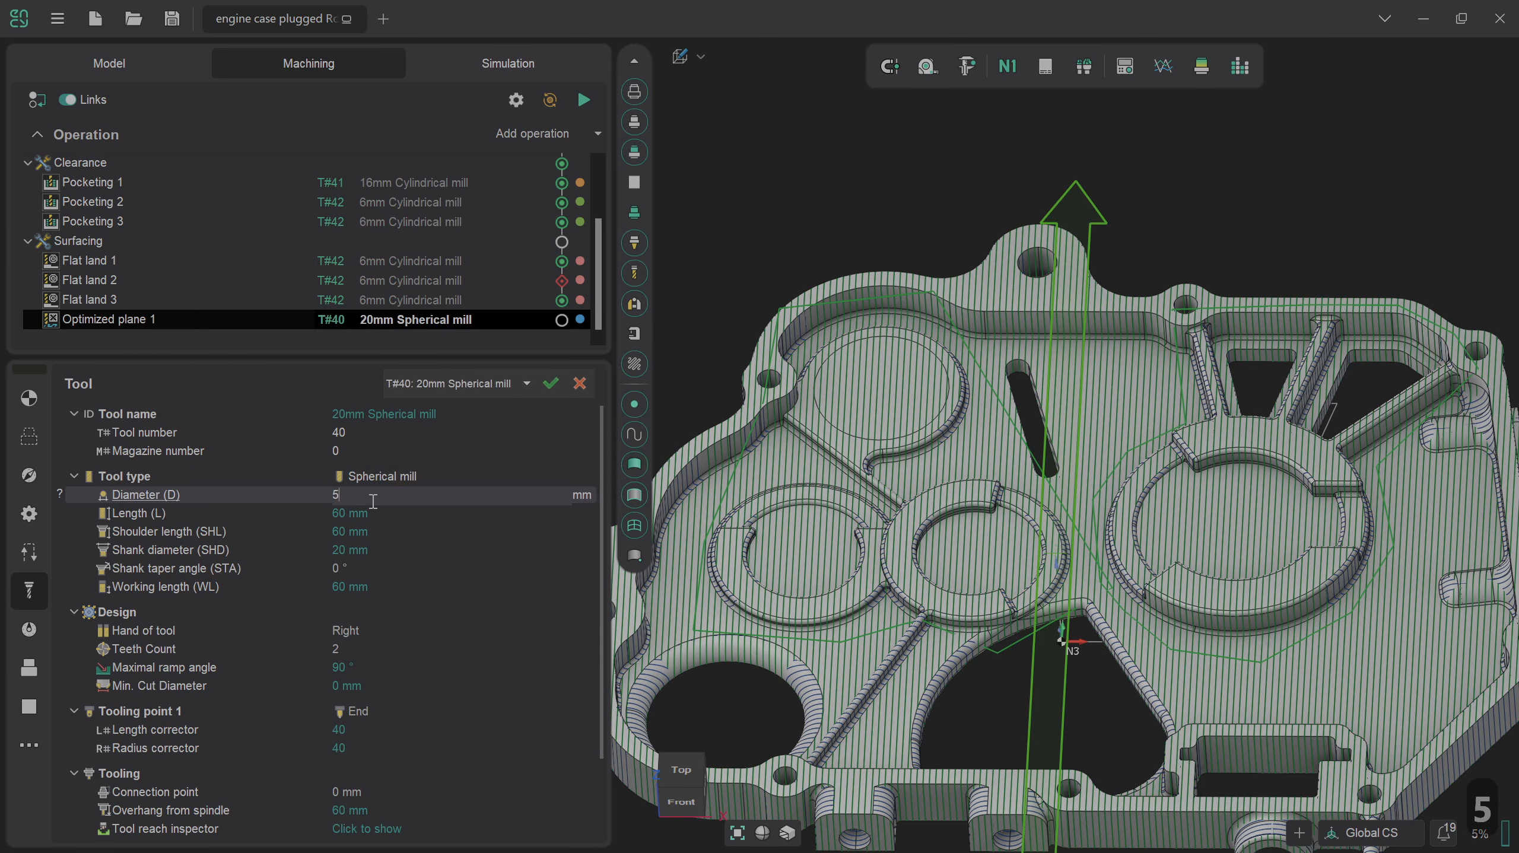
click(421, 517)
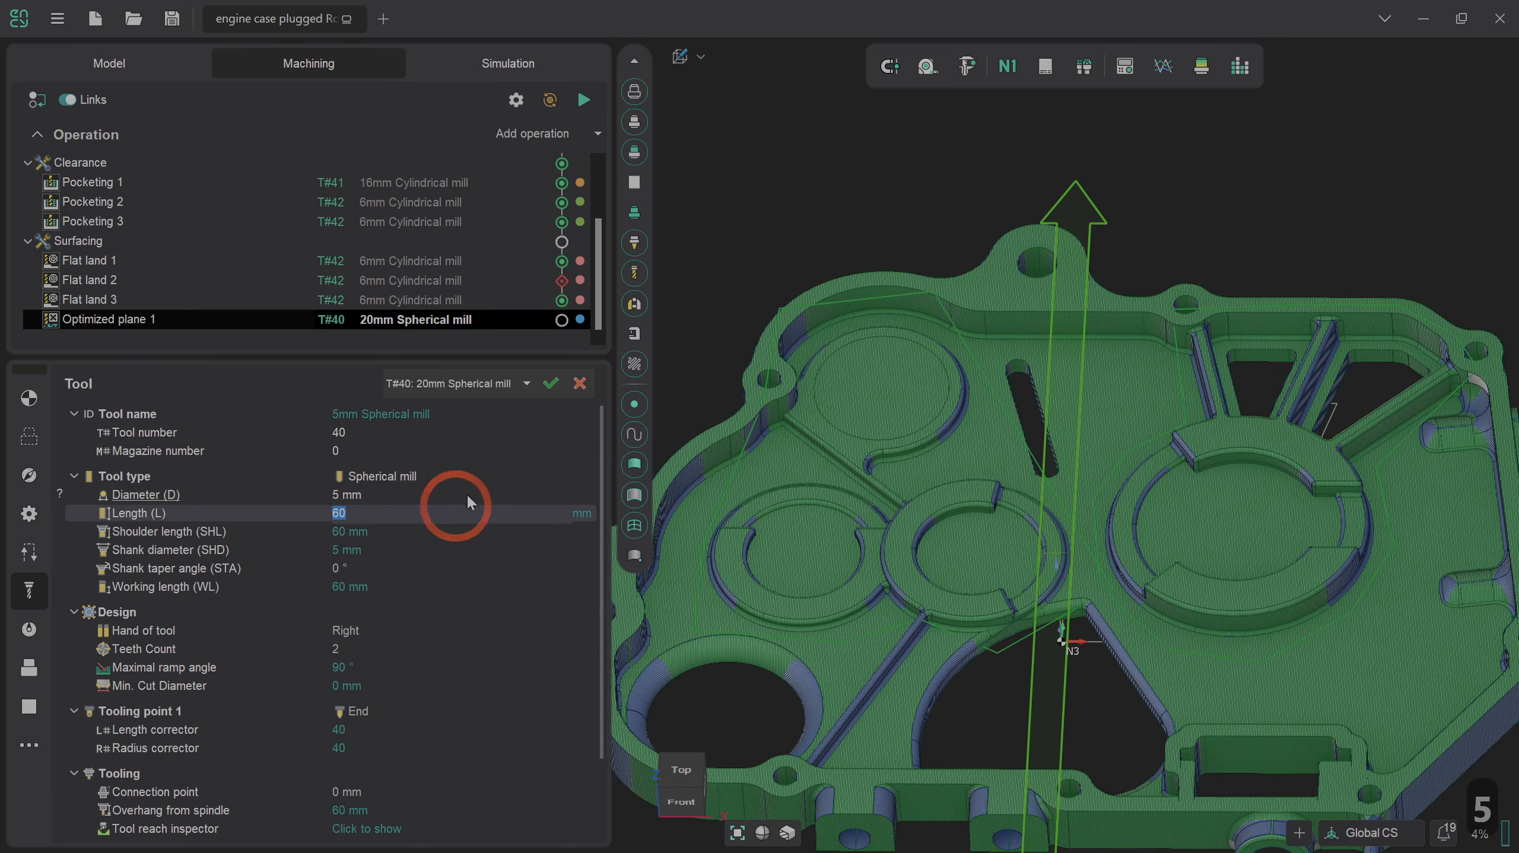
click(555, 384)
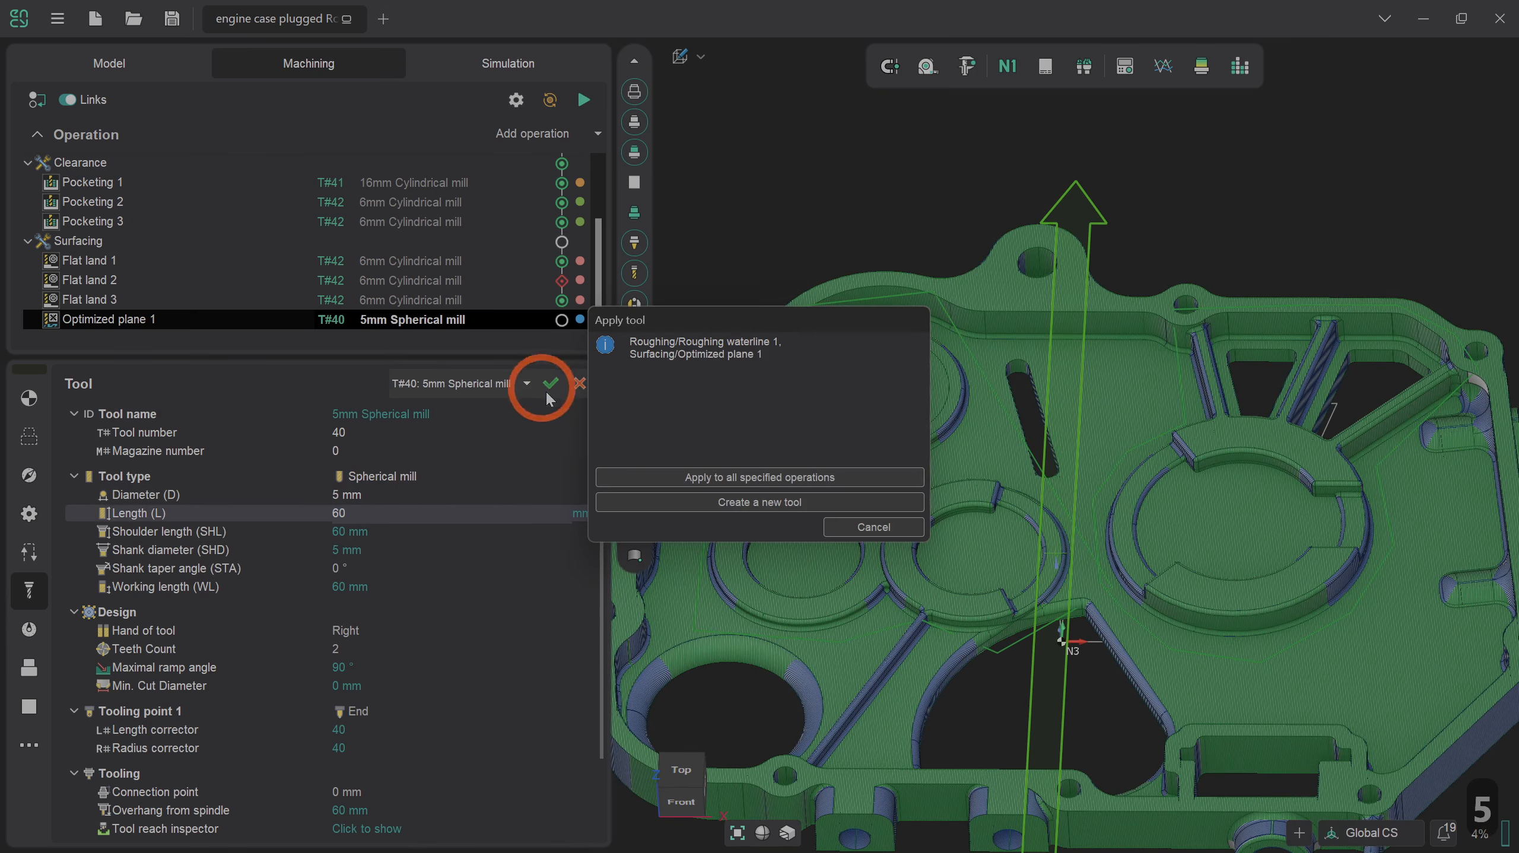
click(747, 504)
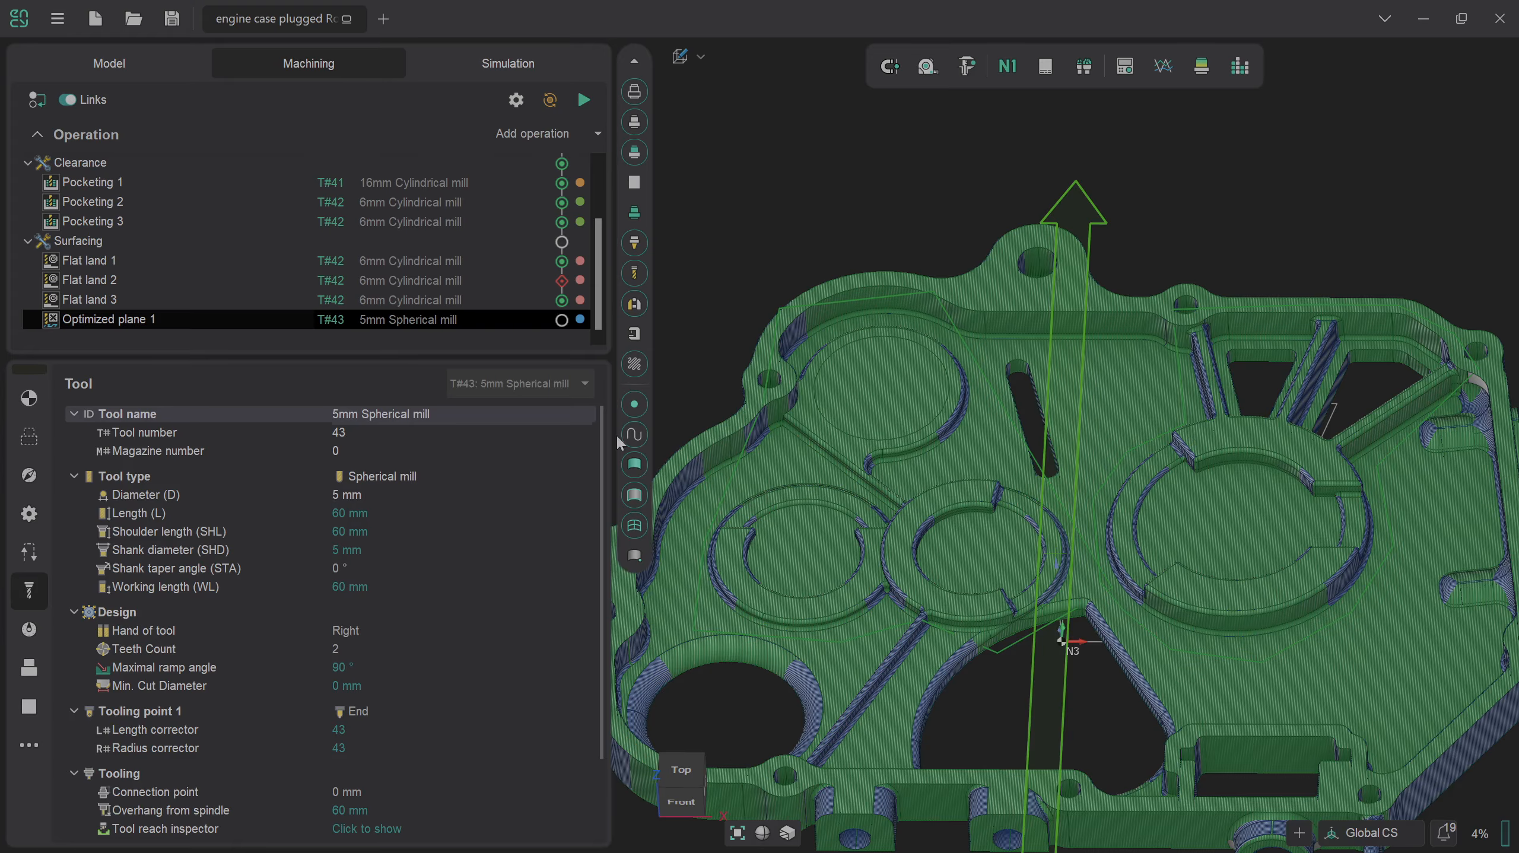
- Assign the rounded face around the small round opening as a Faces item in the Optimized plane 1 job assignment
click(32, 438)
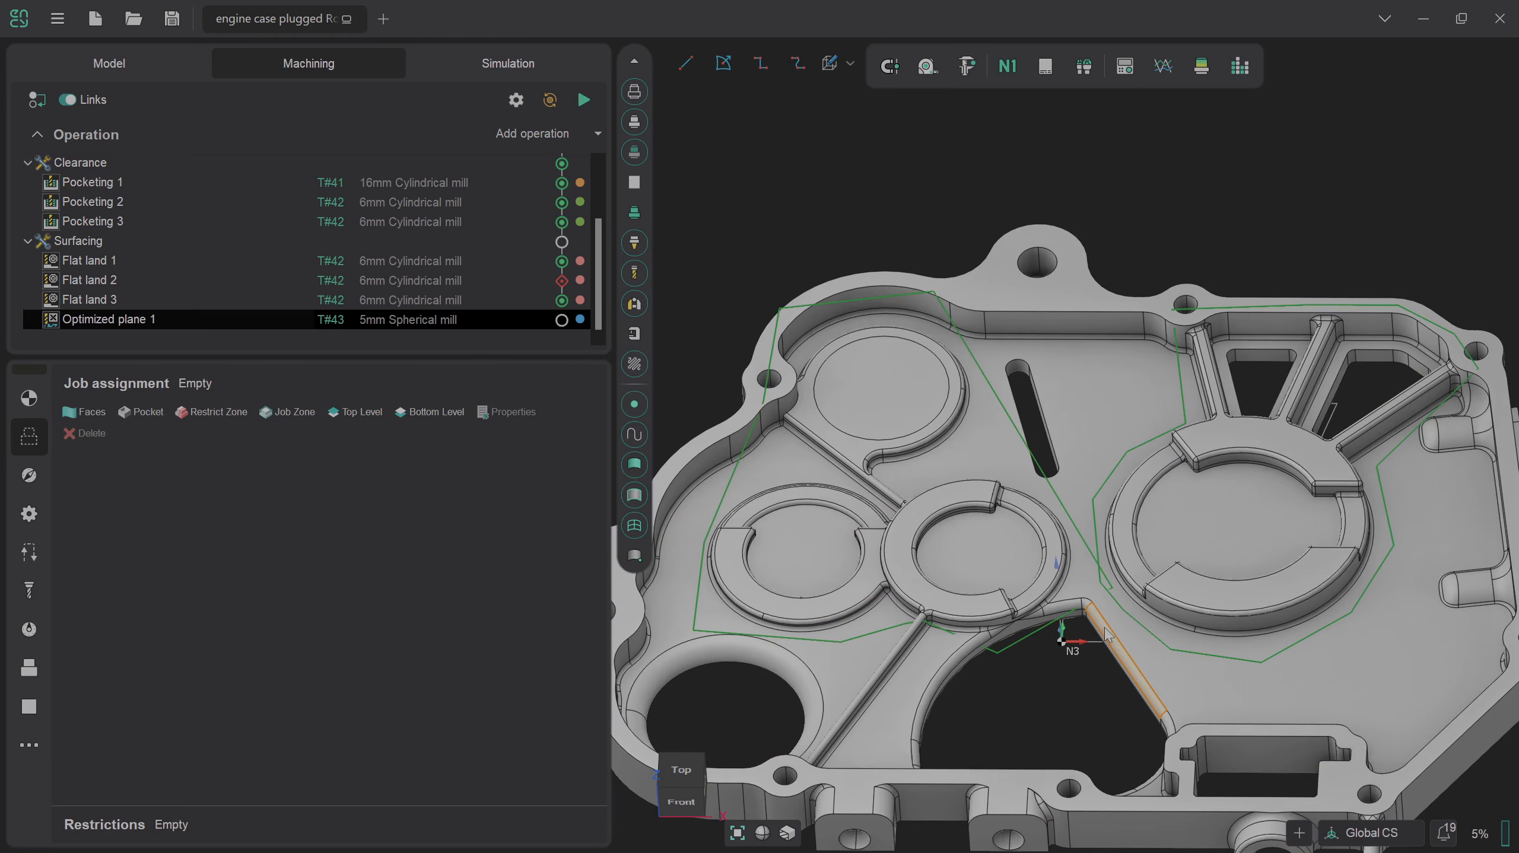
scroll(776, 568, down, 2)
scroll(703, 653, up, 6)
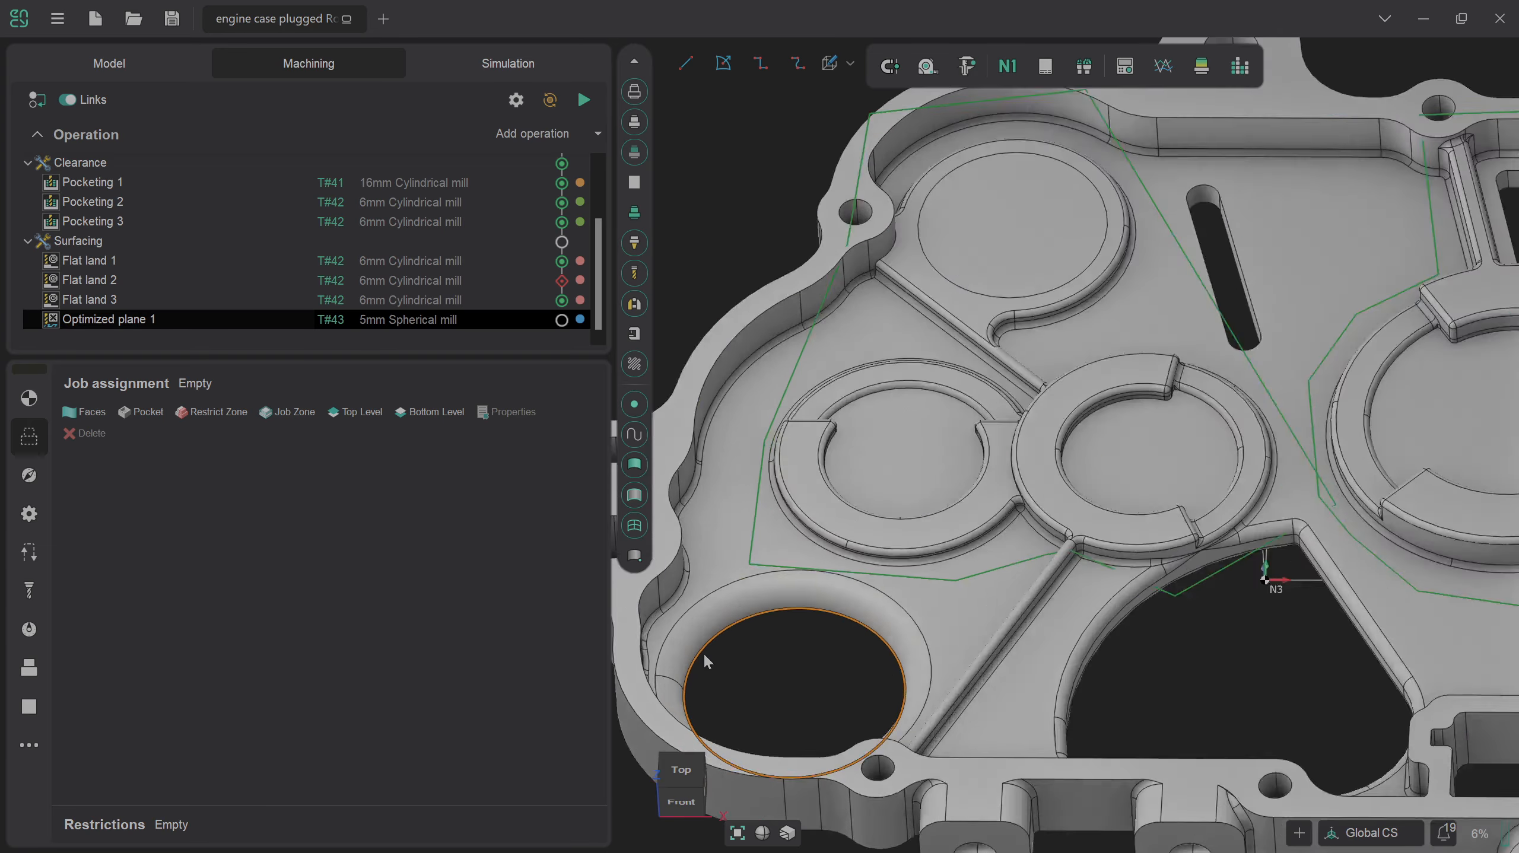
click(662, 708)
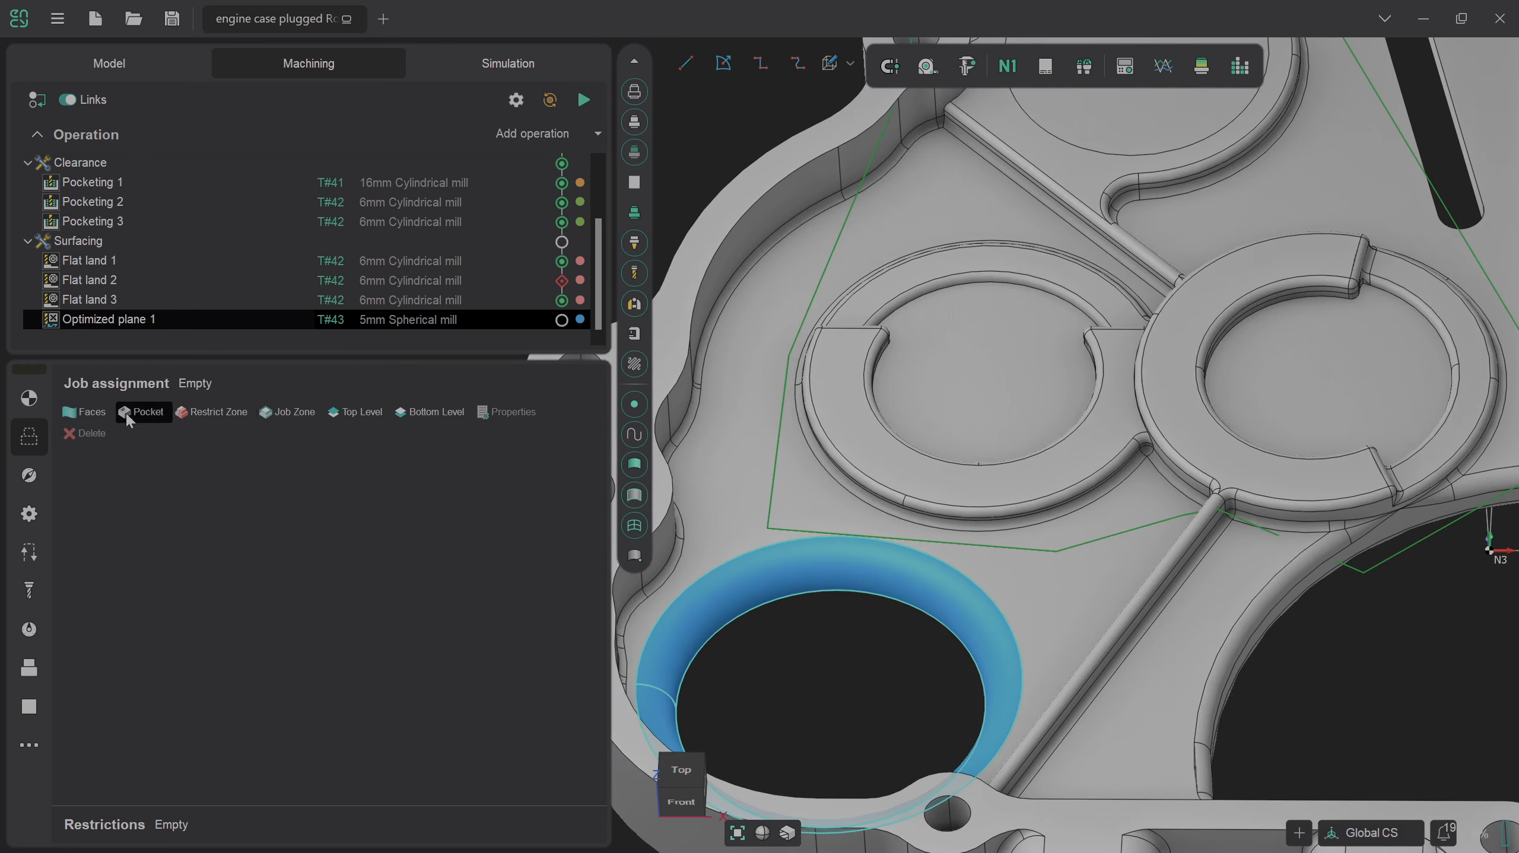
click(82, 414)
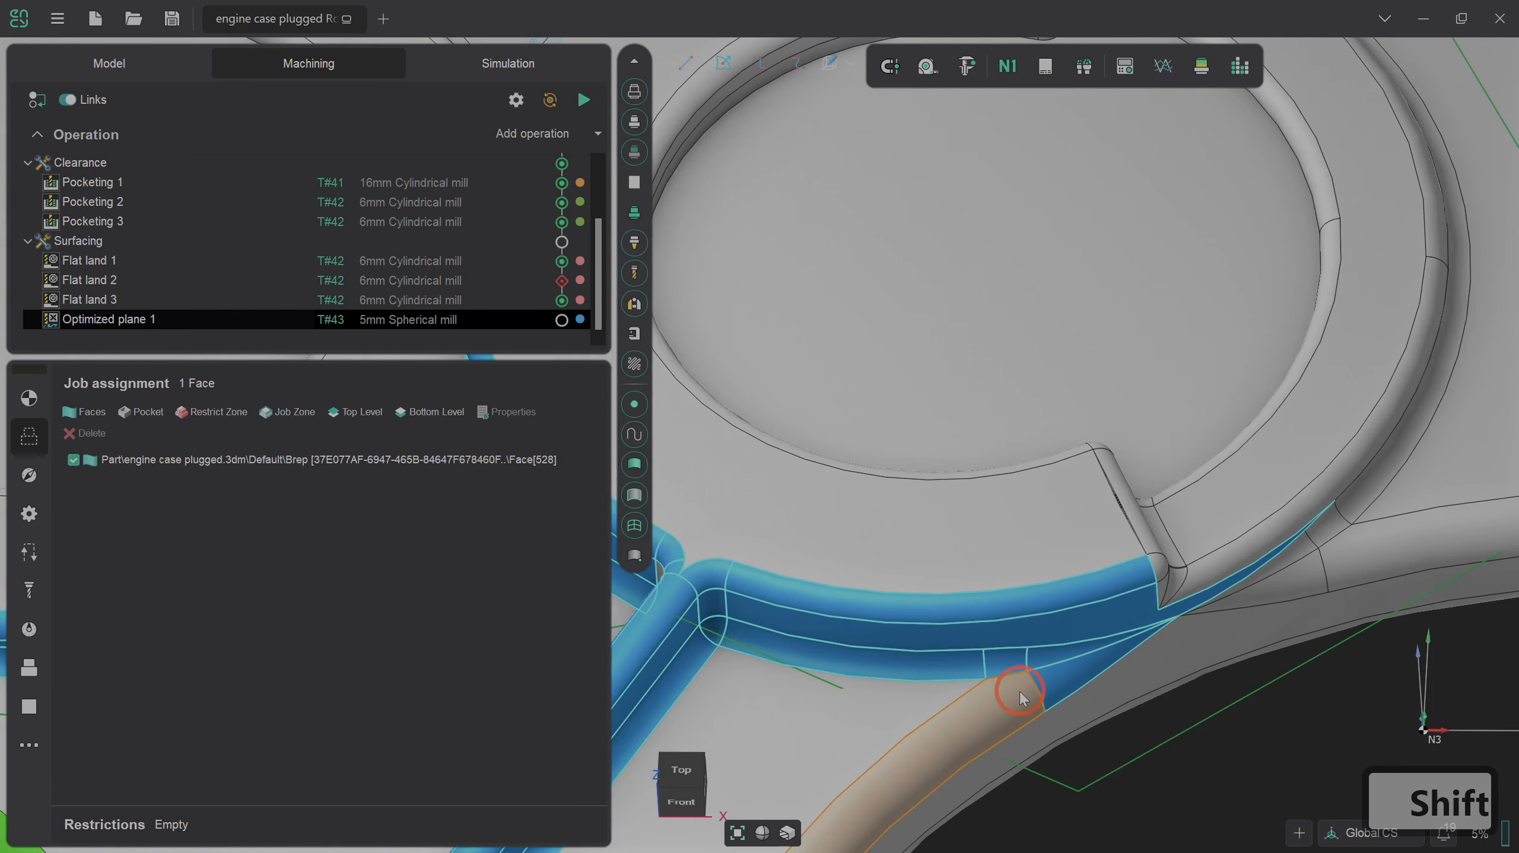
- Add the rounded rim faces along the large curved opening and the middle ring's adjoining outer fillet to the face selection
shift+click(1019, 687)
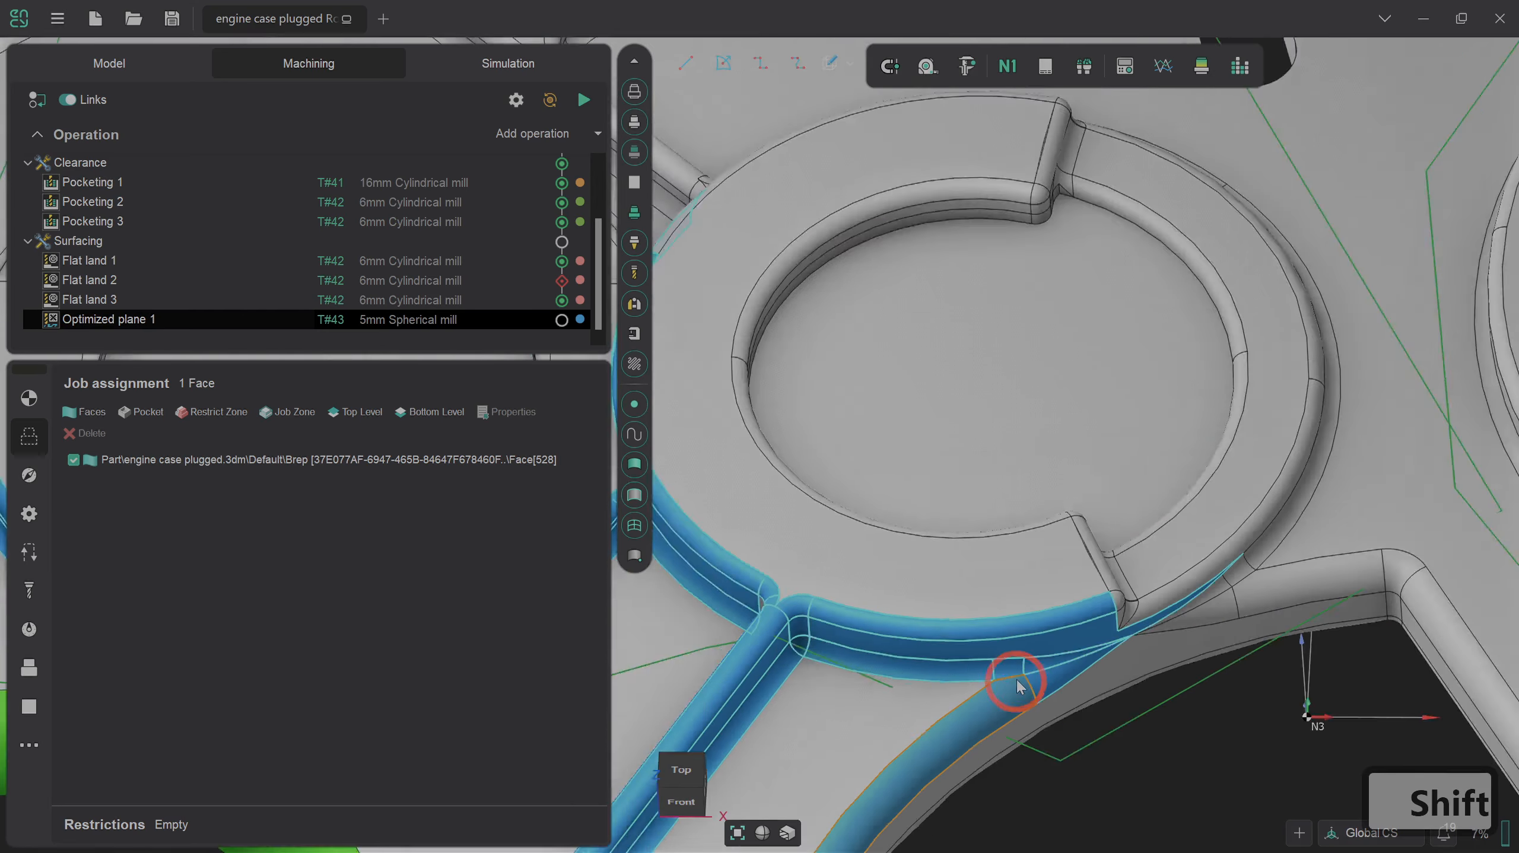
scroll(1028, 646, down, 7)
scroll(980, 739, up, 6)
shift+click(965, 738)
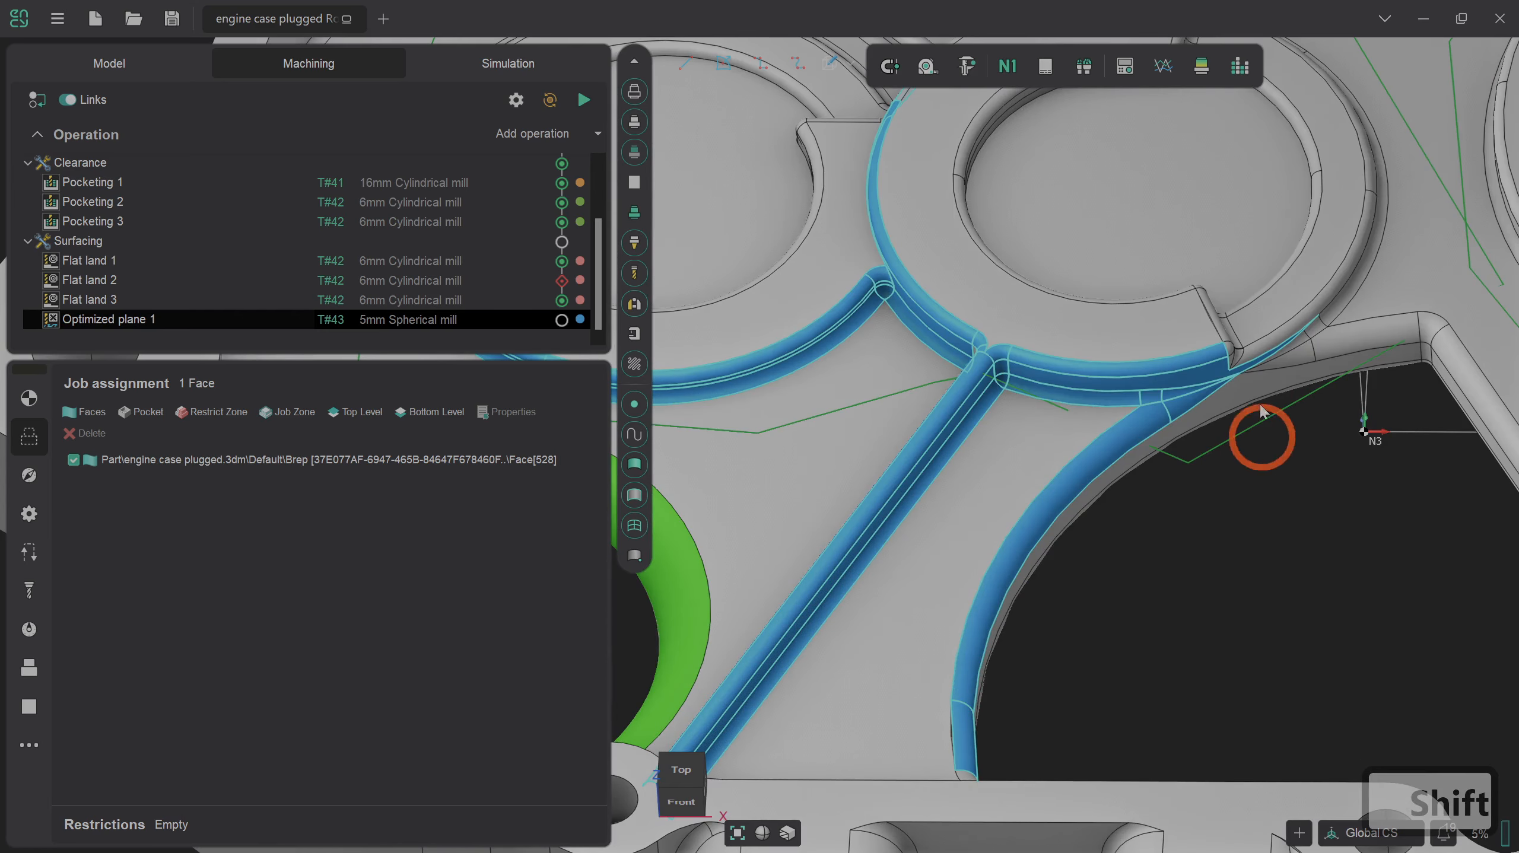
shift+click(1302, 333)
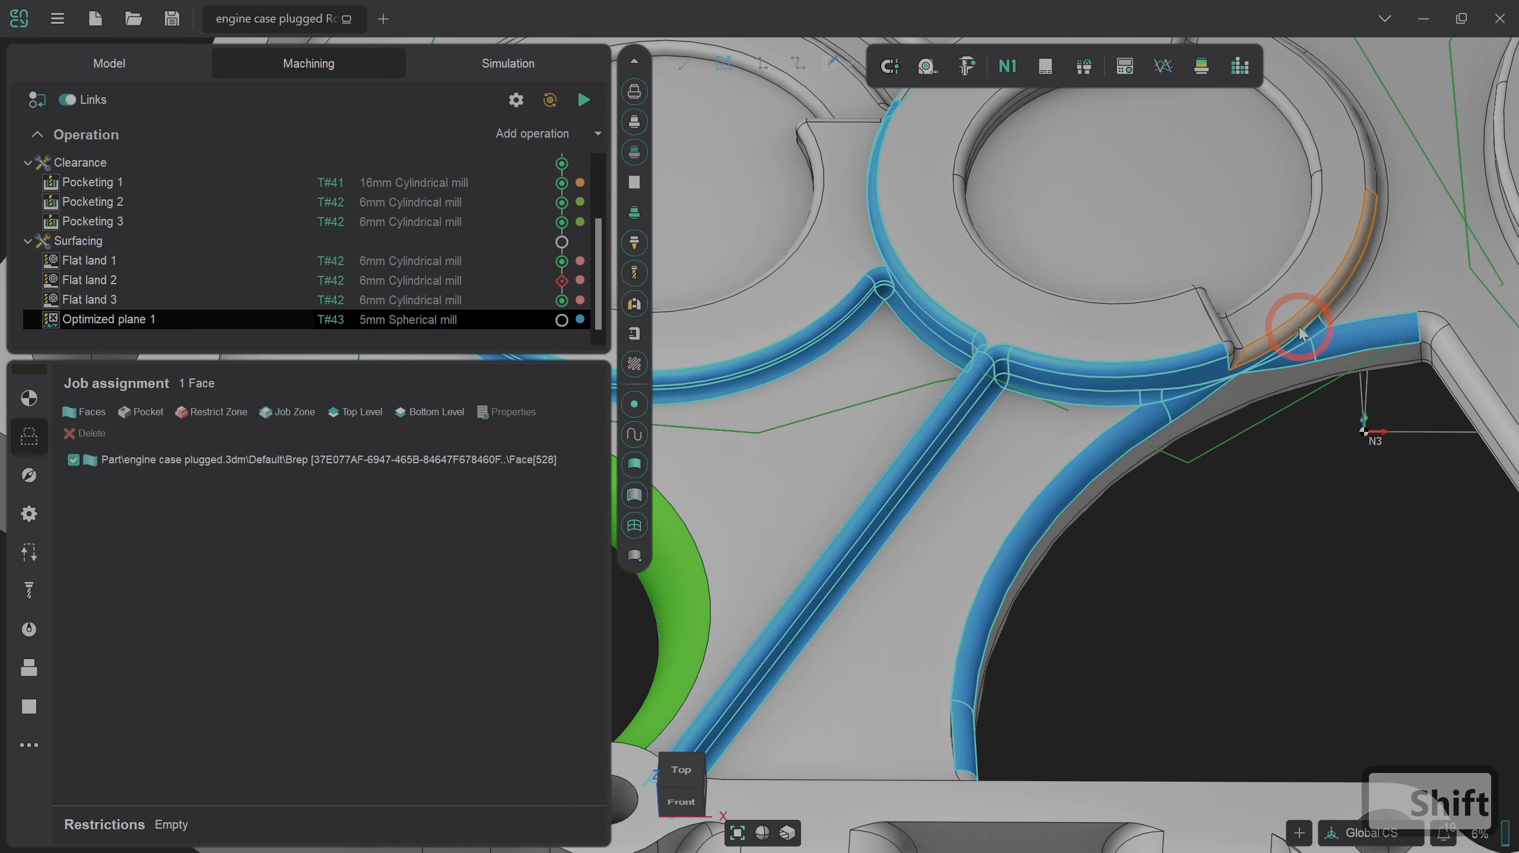
- Add the small corner blends and the straight rounded faces at the outer end of the middle ring's step to the selection
scroll(1296, 325, up, 5)
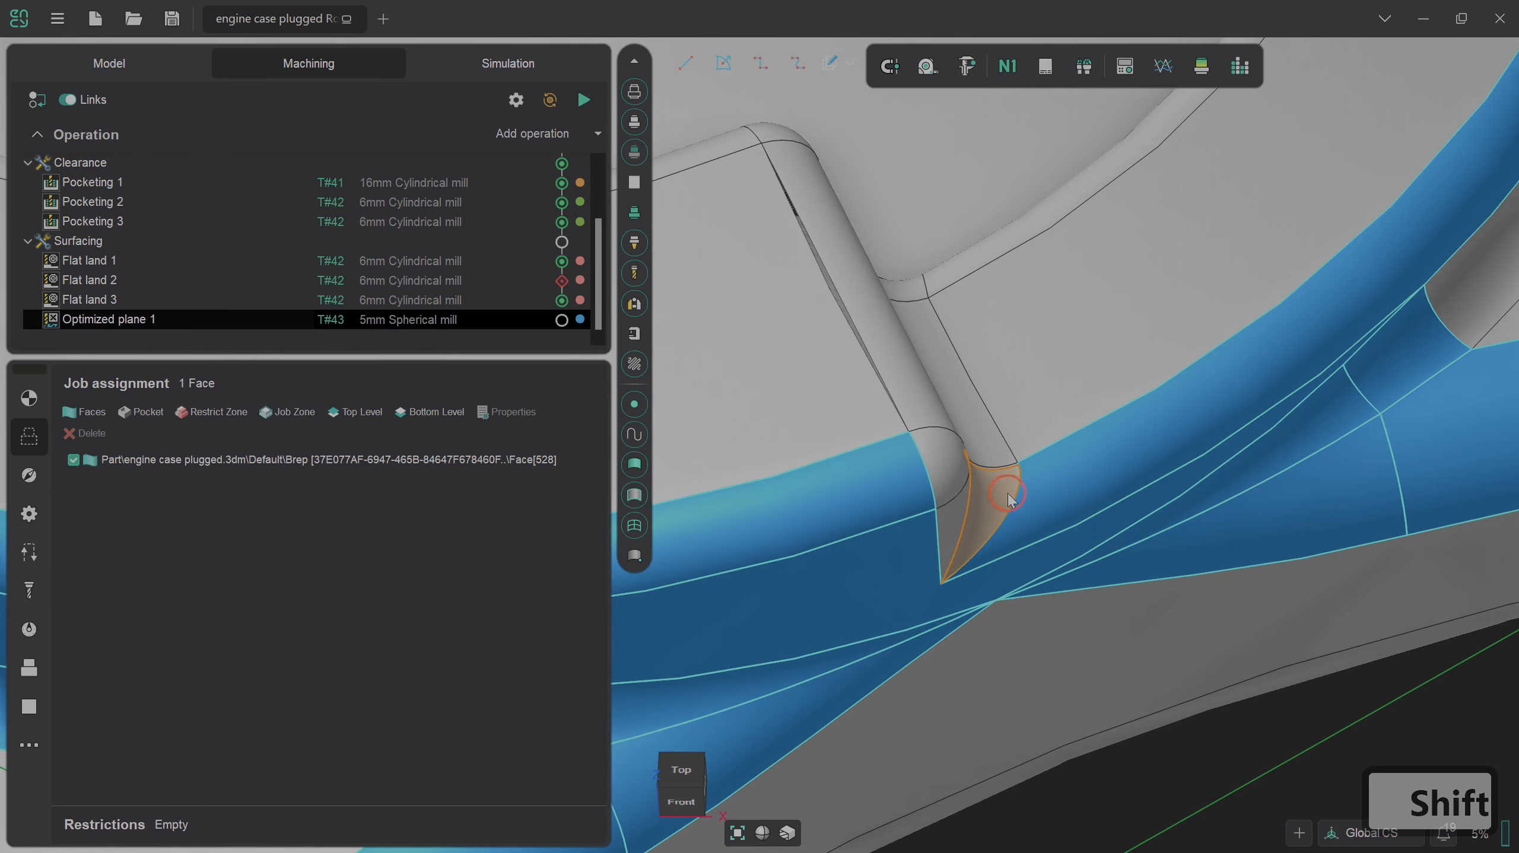
shift+click(1010, 500)
shift+click(942, 475)
shift+click(967, 445)
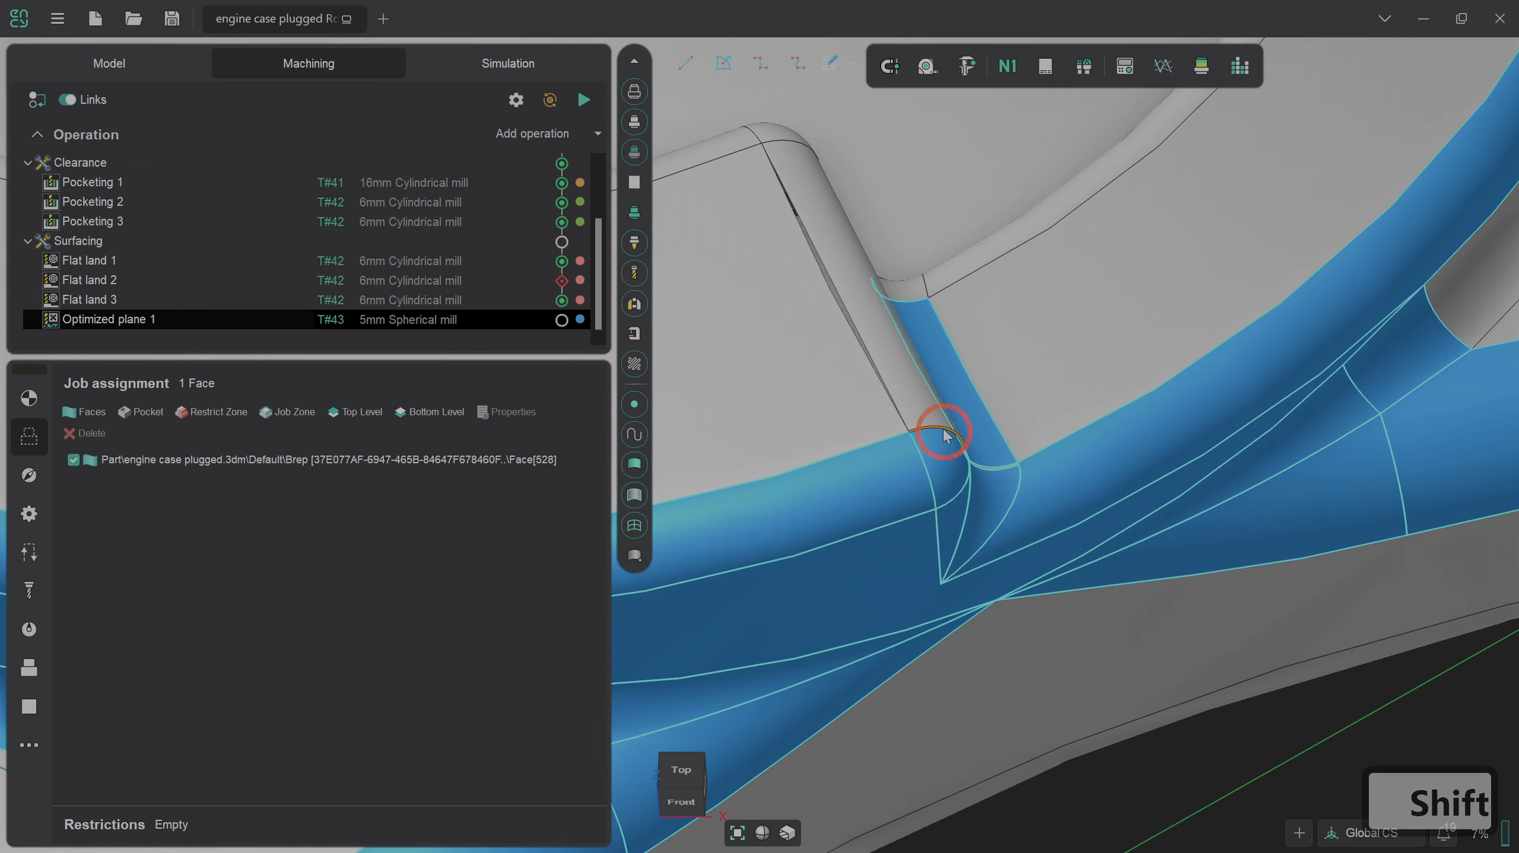
shift+click(936, 410)
shift+middle_drag(936, 413, 992, 432)
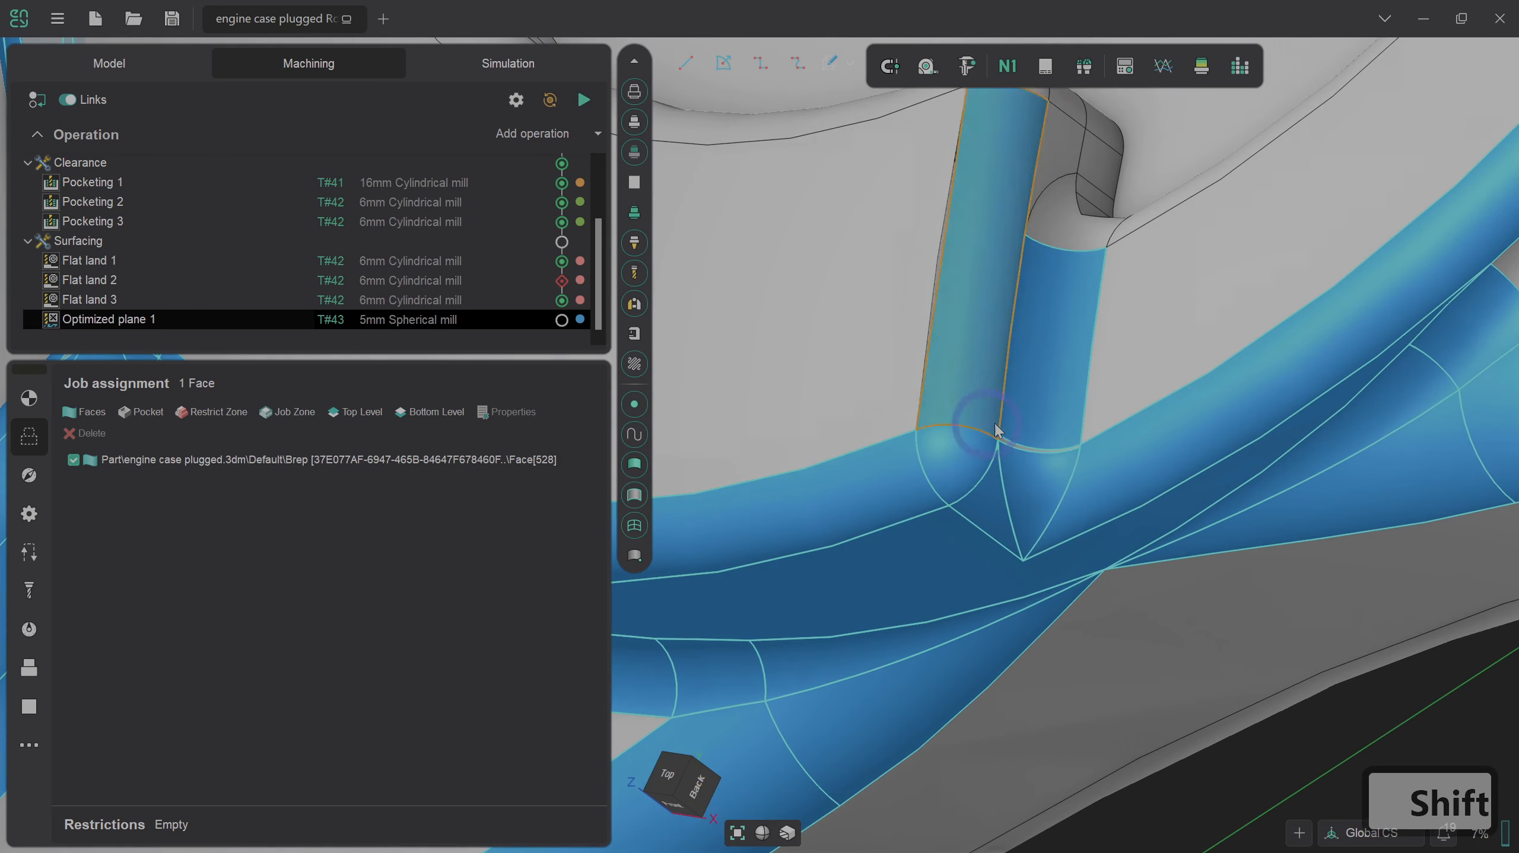
shift+click(1016, 445)
shift+scroll(1012, 443, up, 3)
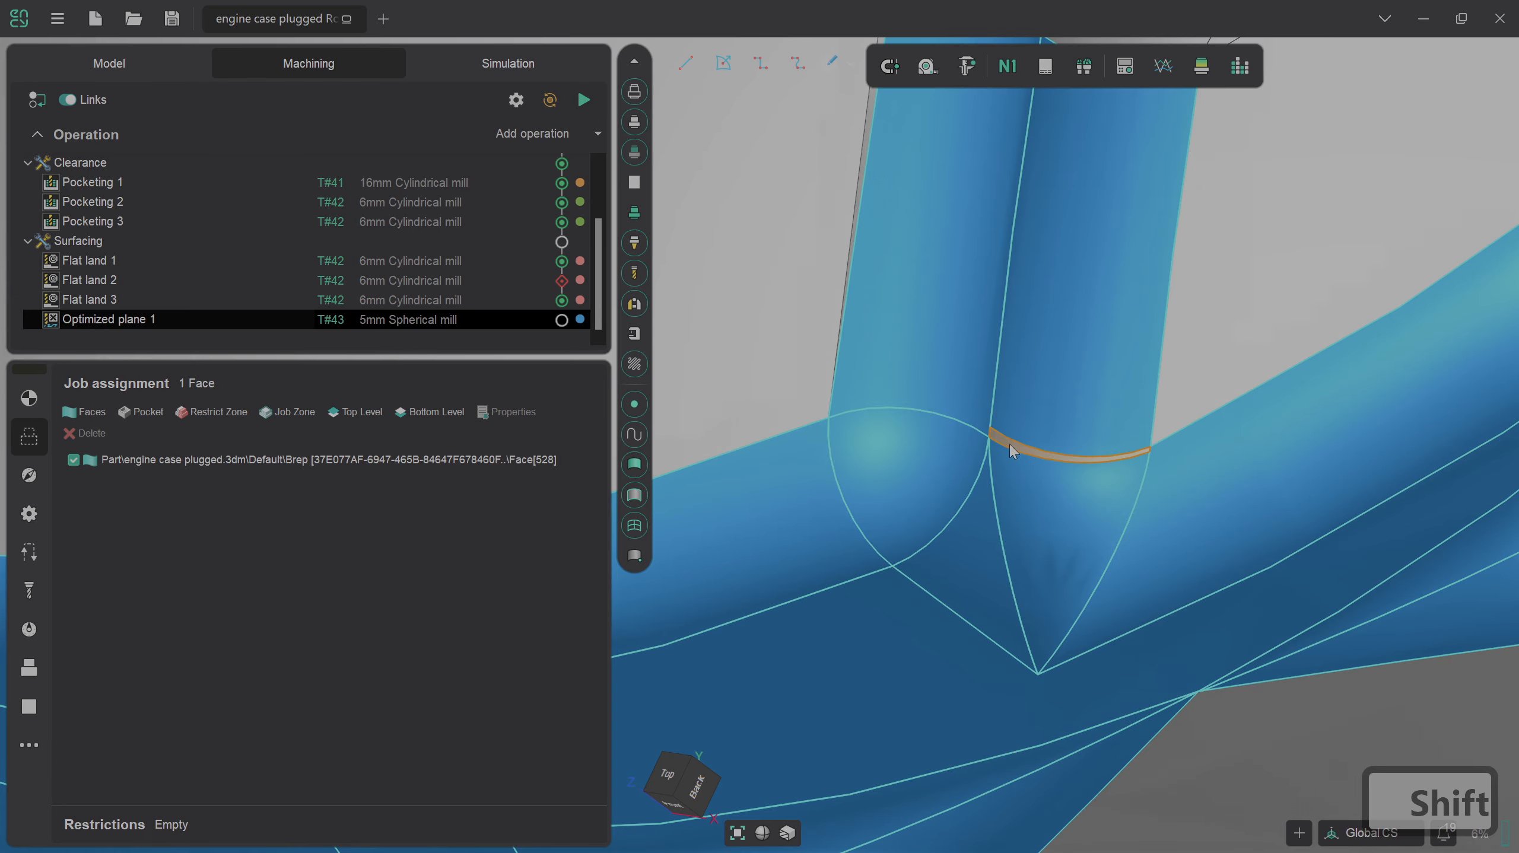
- Add the blend faces at the inner end of the same step and the adjoining inner rim fillets to the selection
shift+middle_drag(1041, 512, 1113, 254)
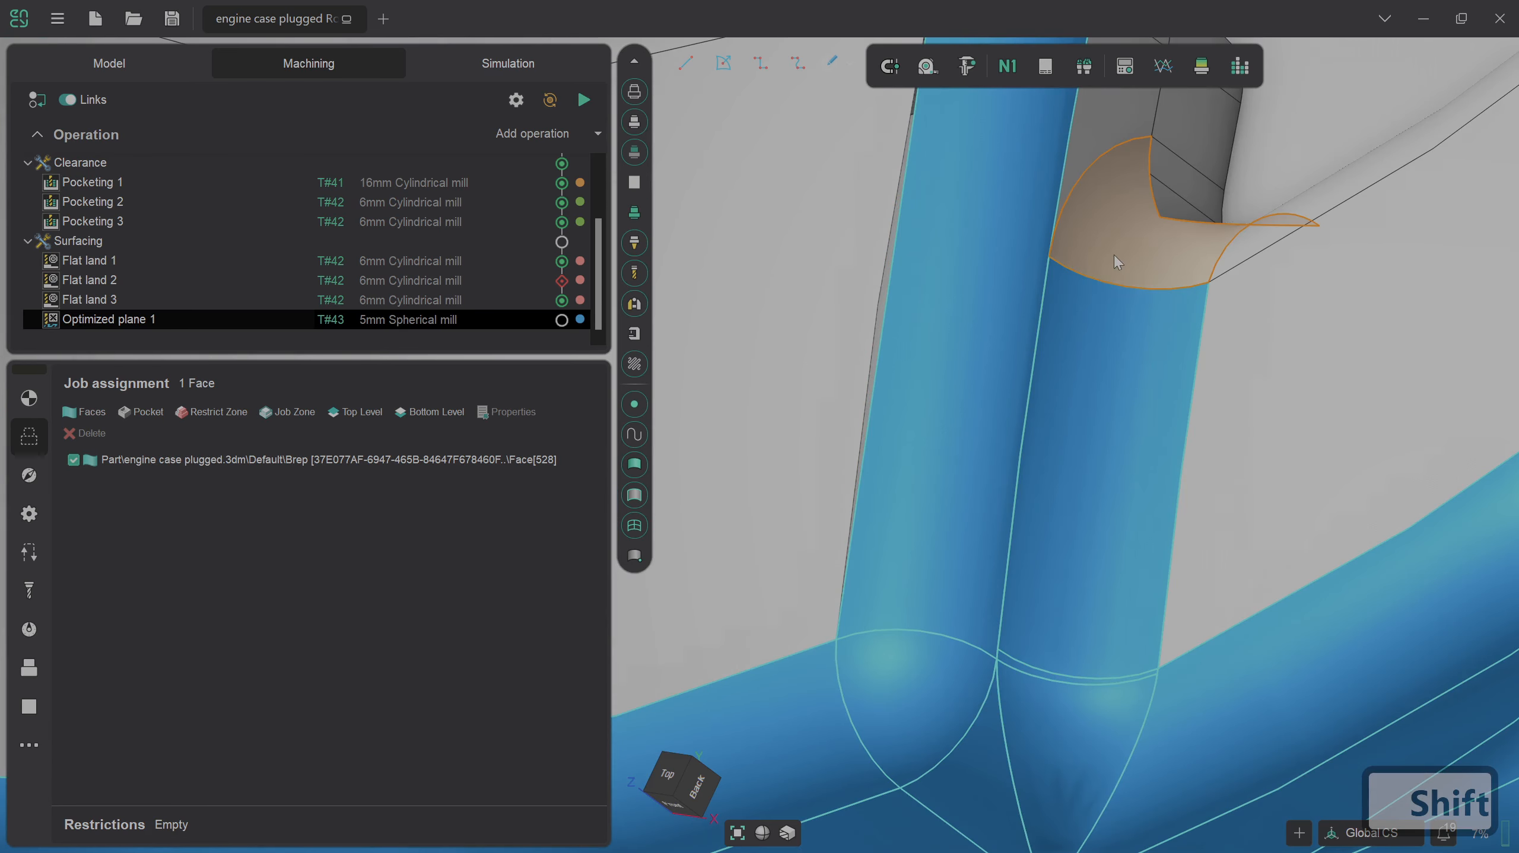
shift+click(1121, 244)
shift+click(1234, 245)
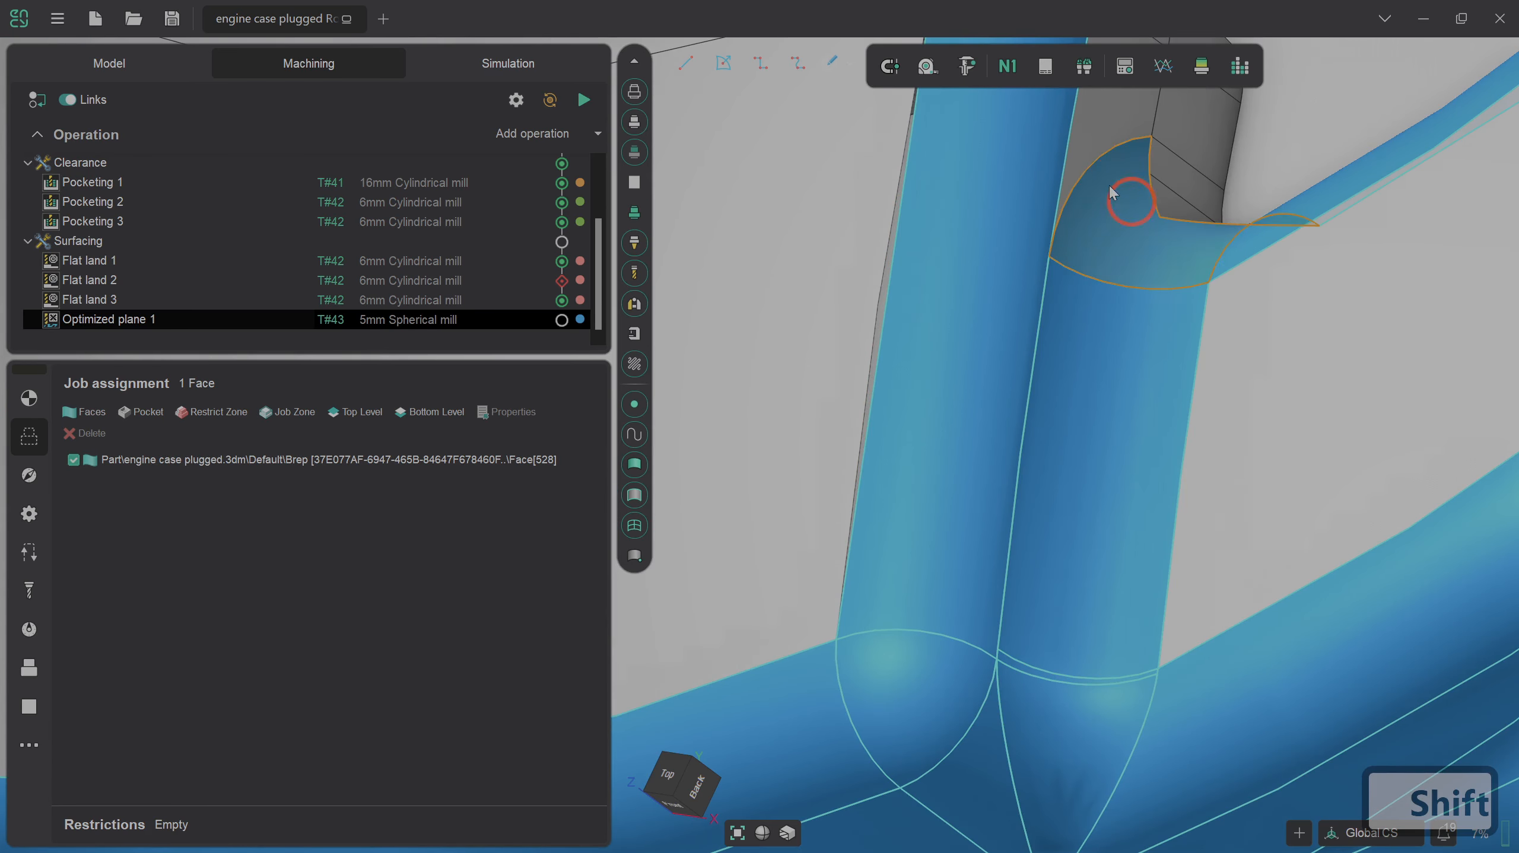
shift+click(1097, 149)
shift+scroll(1133, 497, down, 4)
shift+scroll(1108, 358, up, 2)
shift+right_drag(1108, 358, 1105, 438)
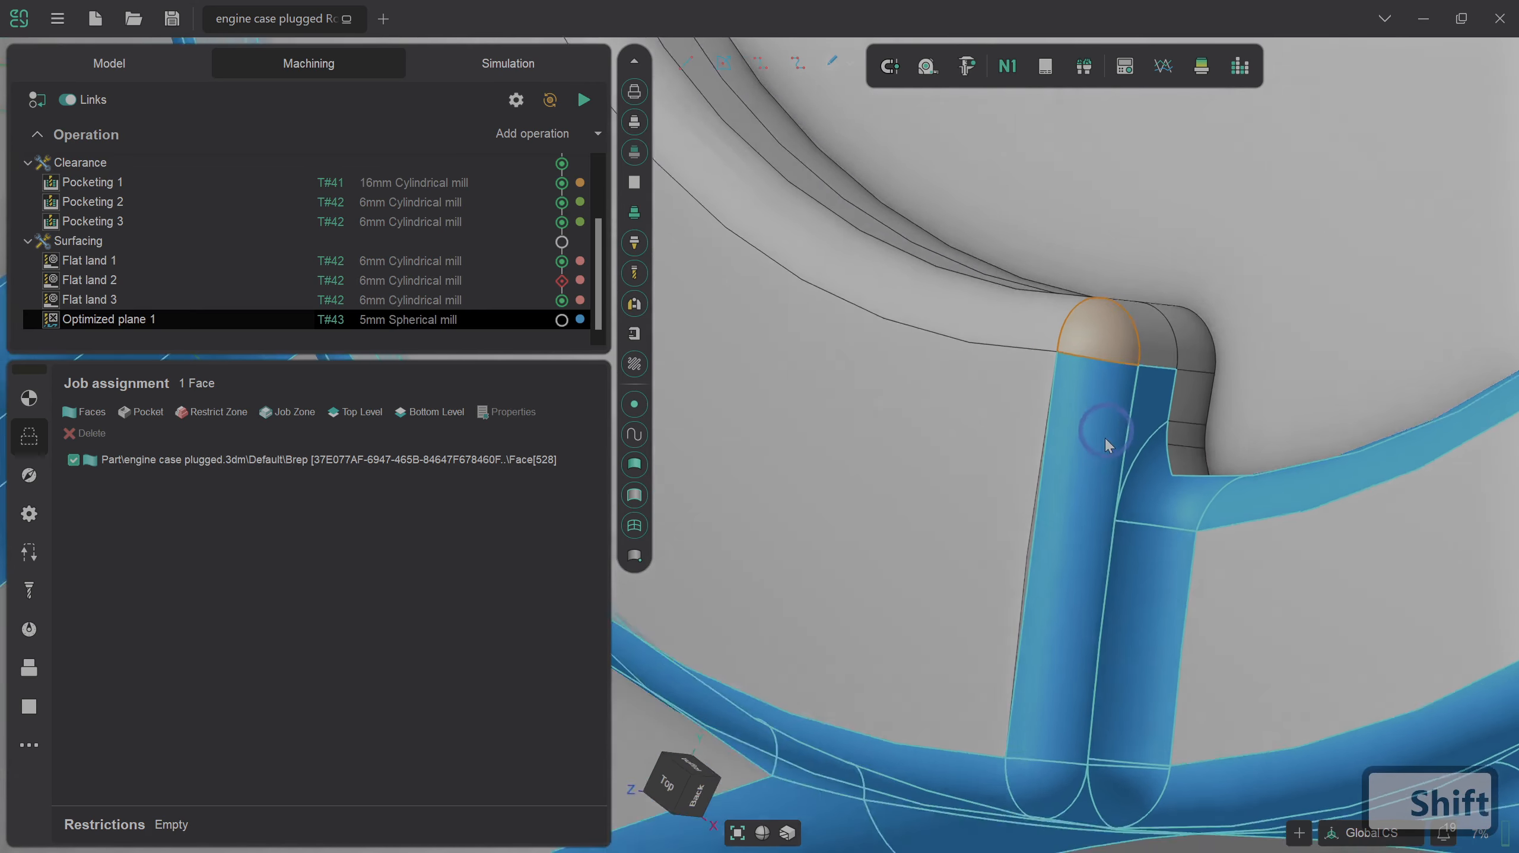
shift+click(1120, 332)
shift+click(1054, 311)
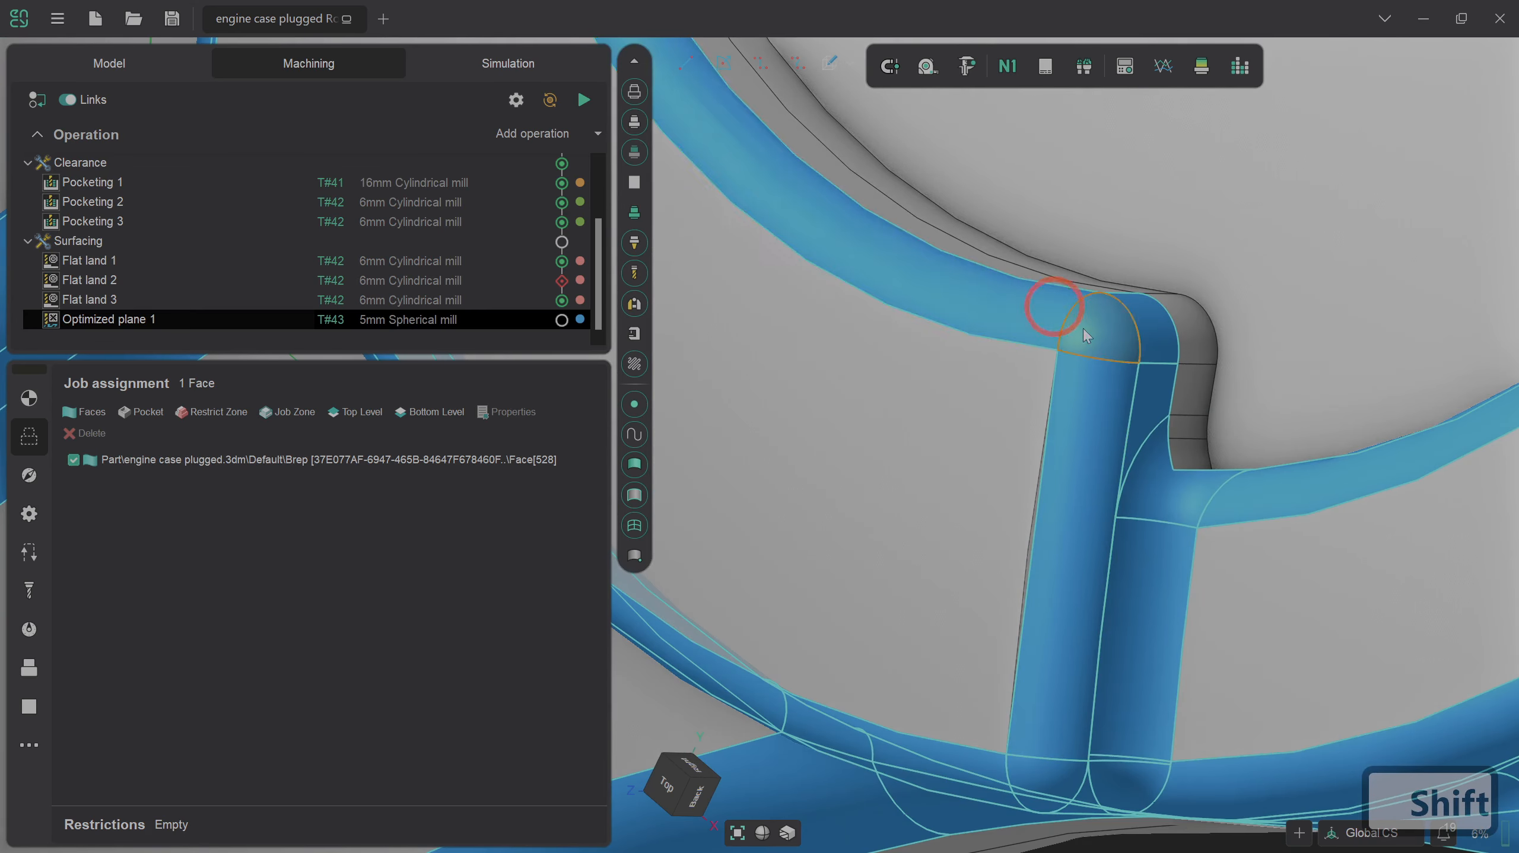
- Add the middle ring's remaining inner rim fillet and the rounded faces at its opposite step to the selection
scroll(1151, 398, down, 5)
scroll(1130, 481, down, 2)
shift+scroll(1129, 481, down, 2)
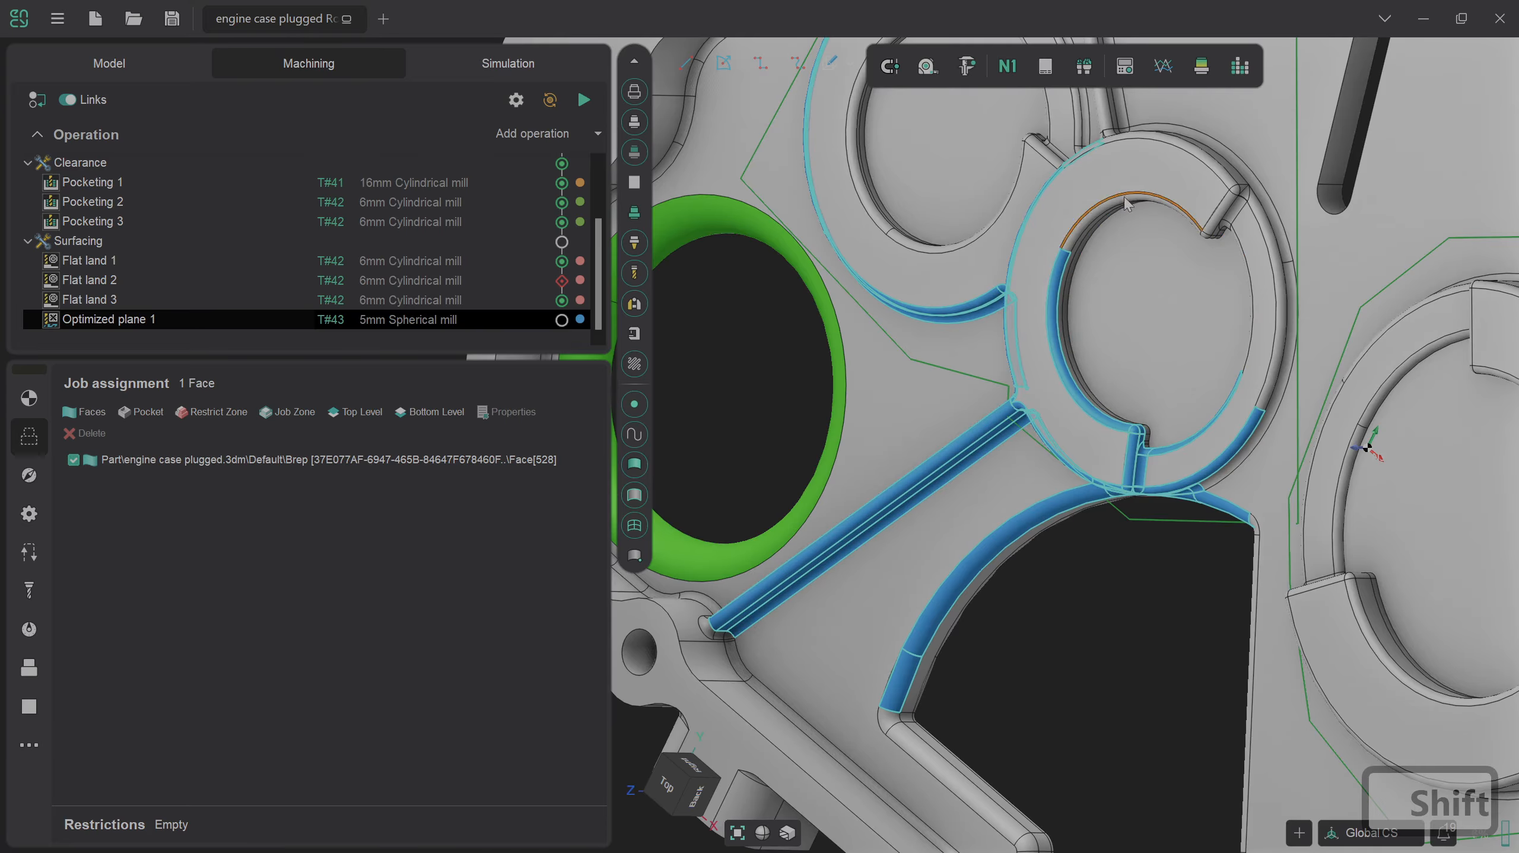
shift+scroll(1120, 219, up, 4)
shift+scroll(1272, 278, up, 5)
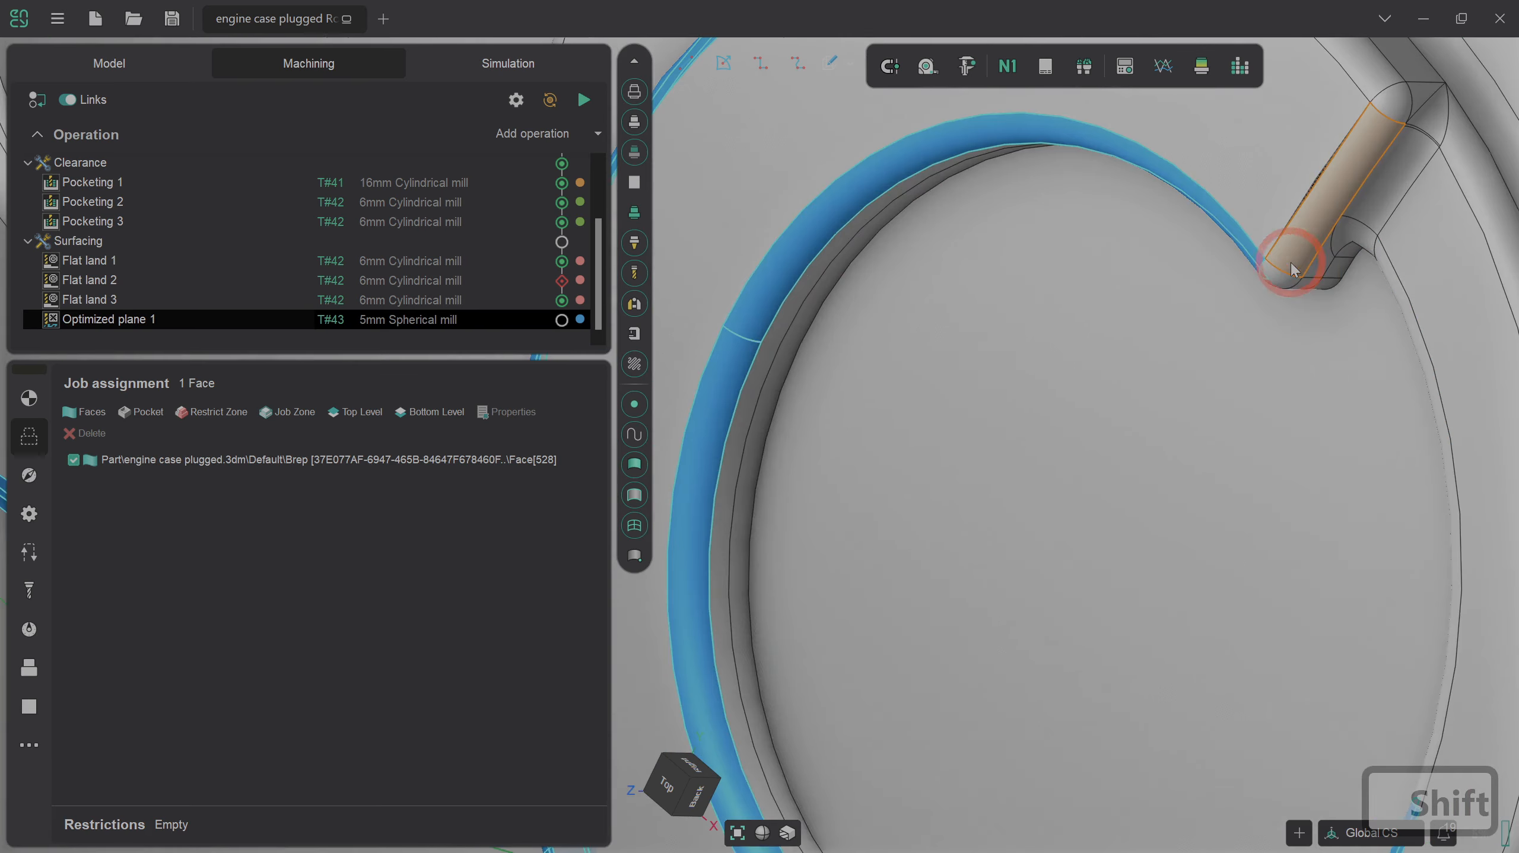
shift+click(1278, 276)
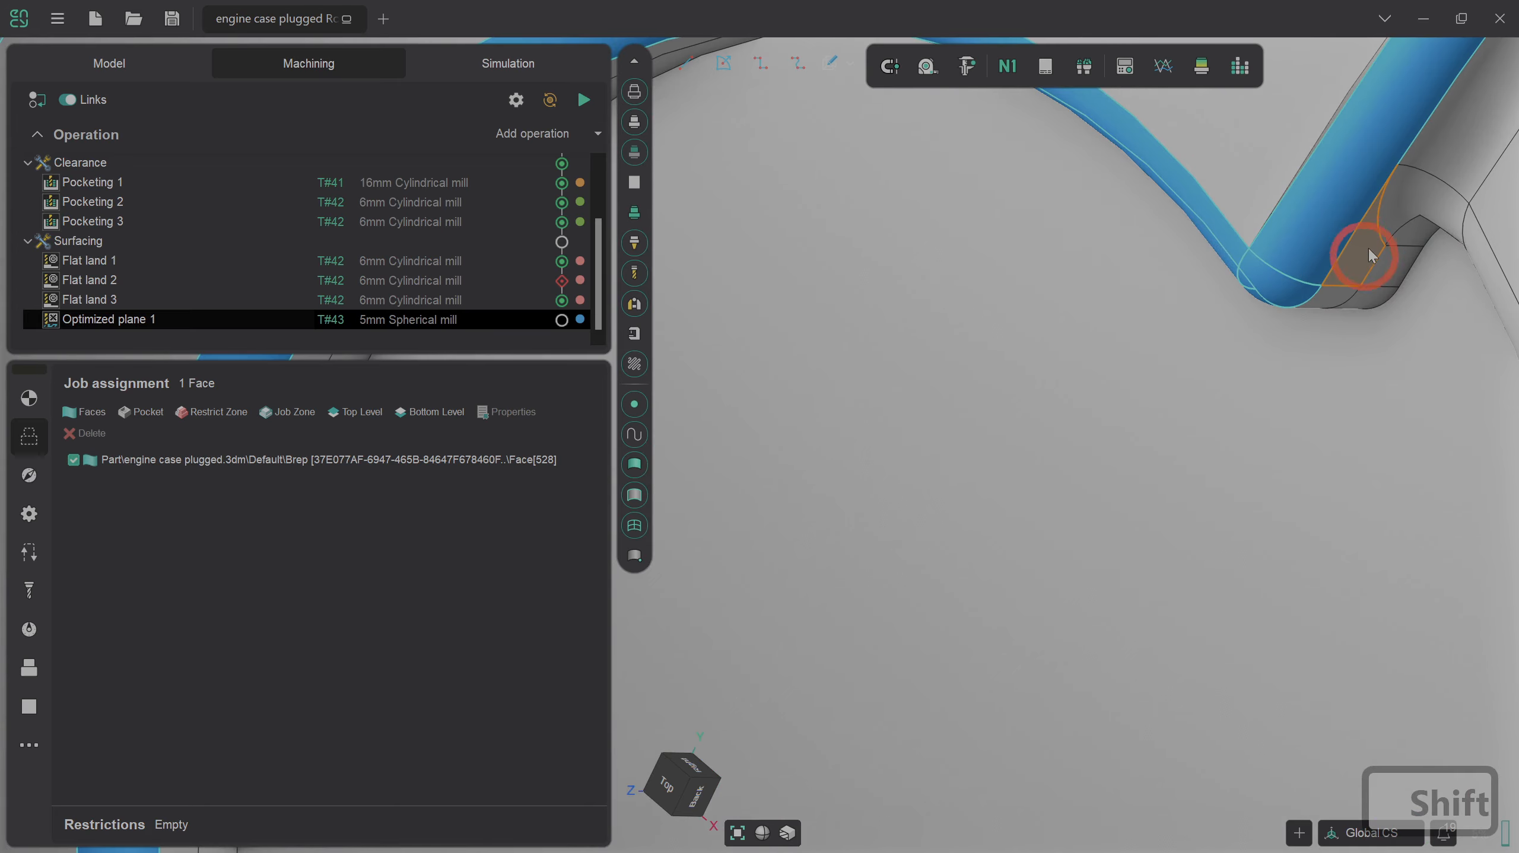
shift+click(1390, 214)
shift+scroll(1390, 214, down, 5)
shift+click(1173, 307)
shift+scroll(1142, 302, up, 3)
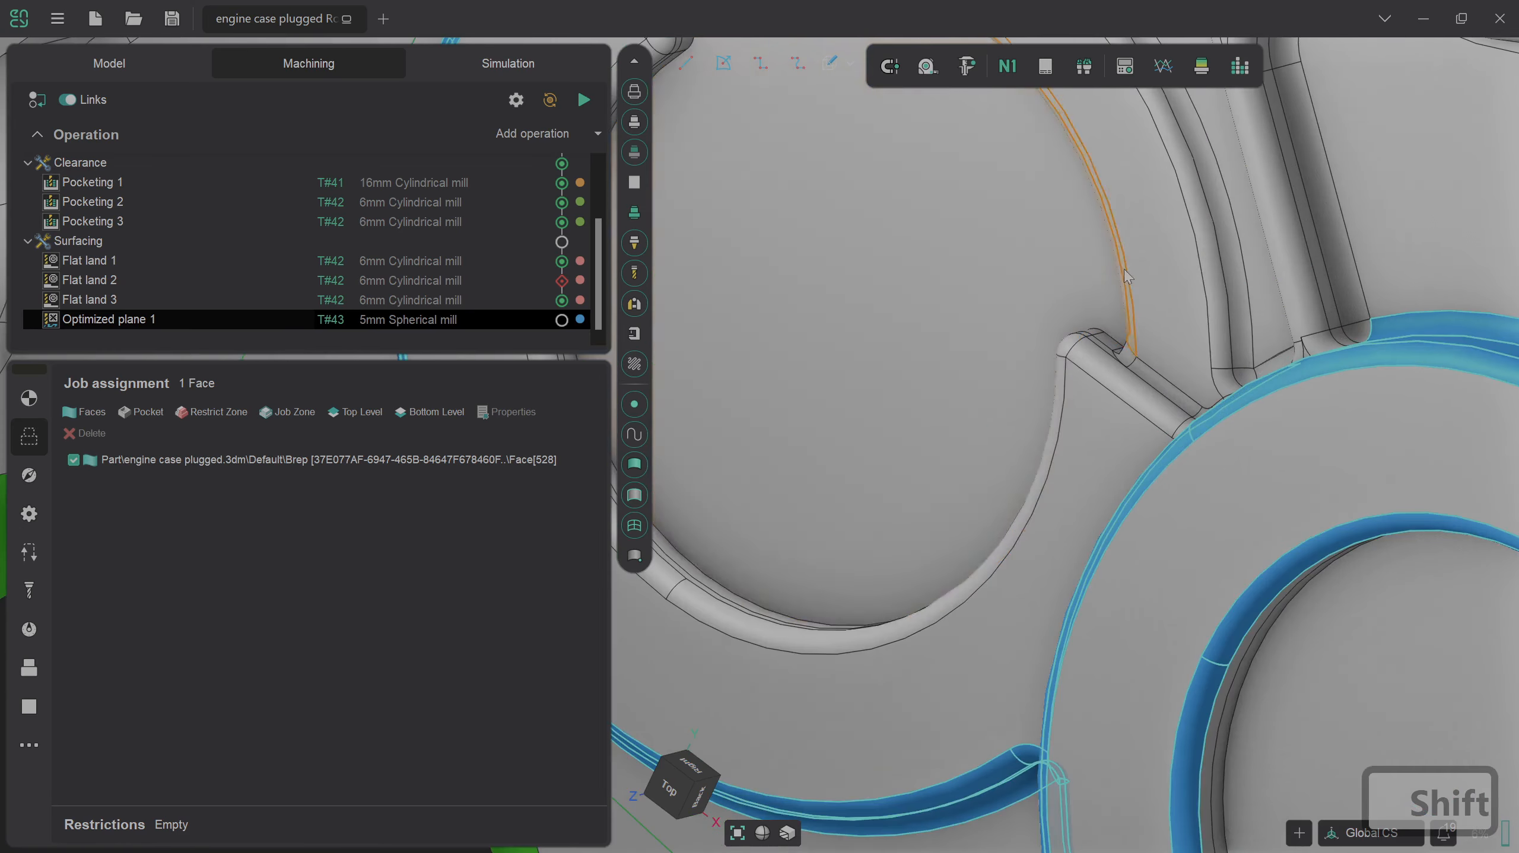
- Add the small fillet faces at the base of the straight rib where it meets the middle ring
shift+right_drag(1135, 299, 1224, 330)
shift+scroll(1368, 365, down, 5)
shift+scroll(1378, 360, up, 9)
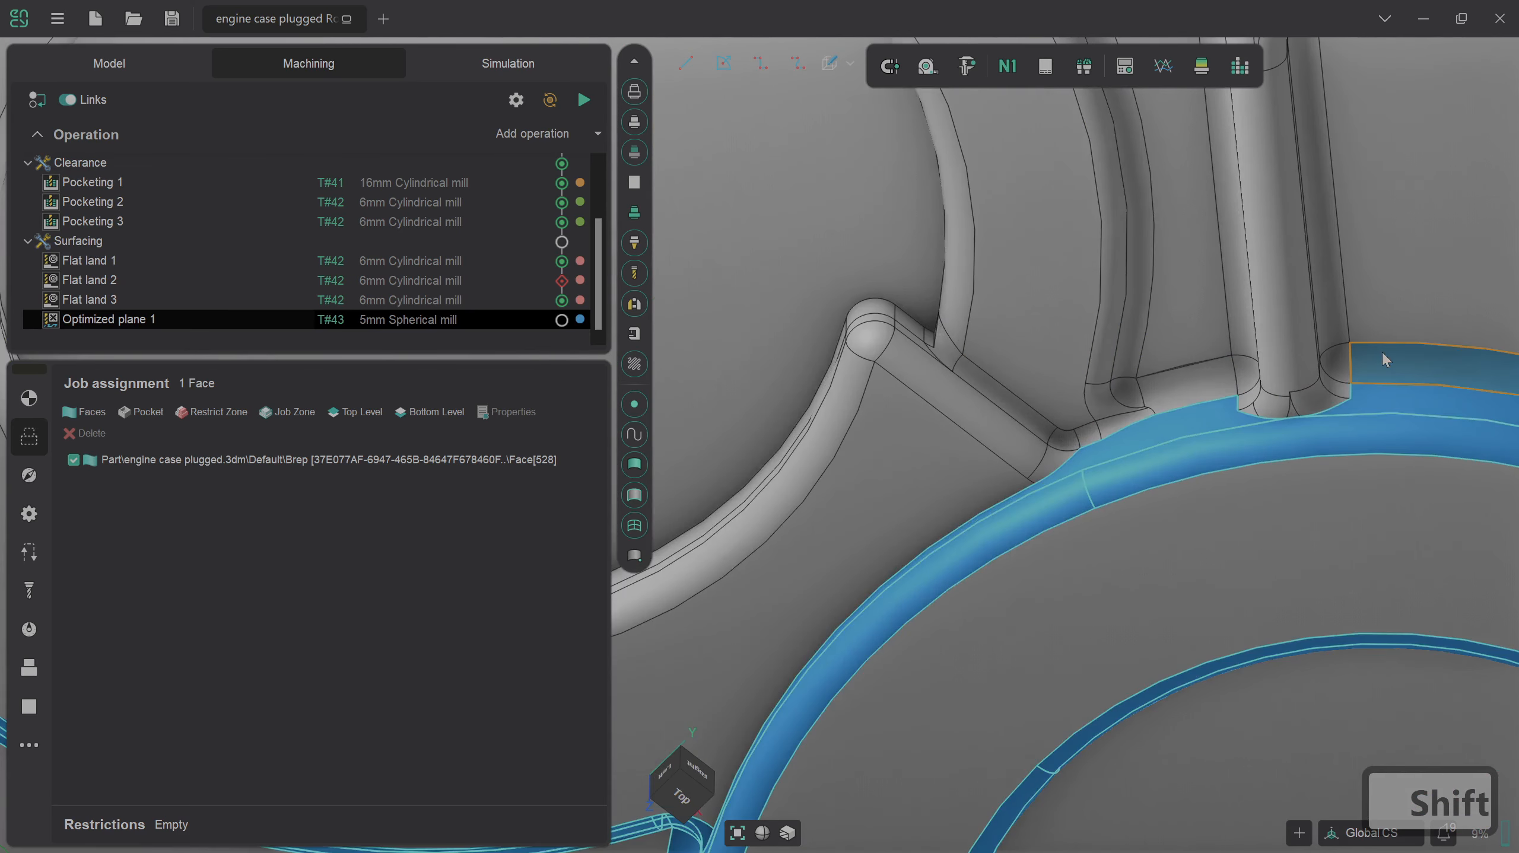
shift+click(1265, 422)
shift+click(1193, 482)
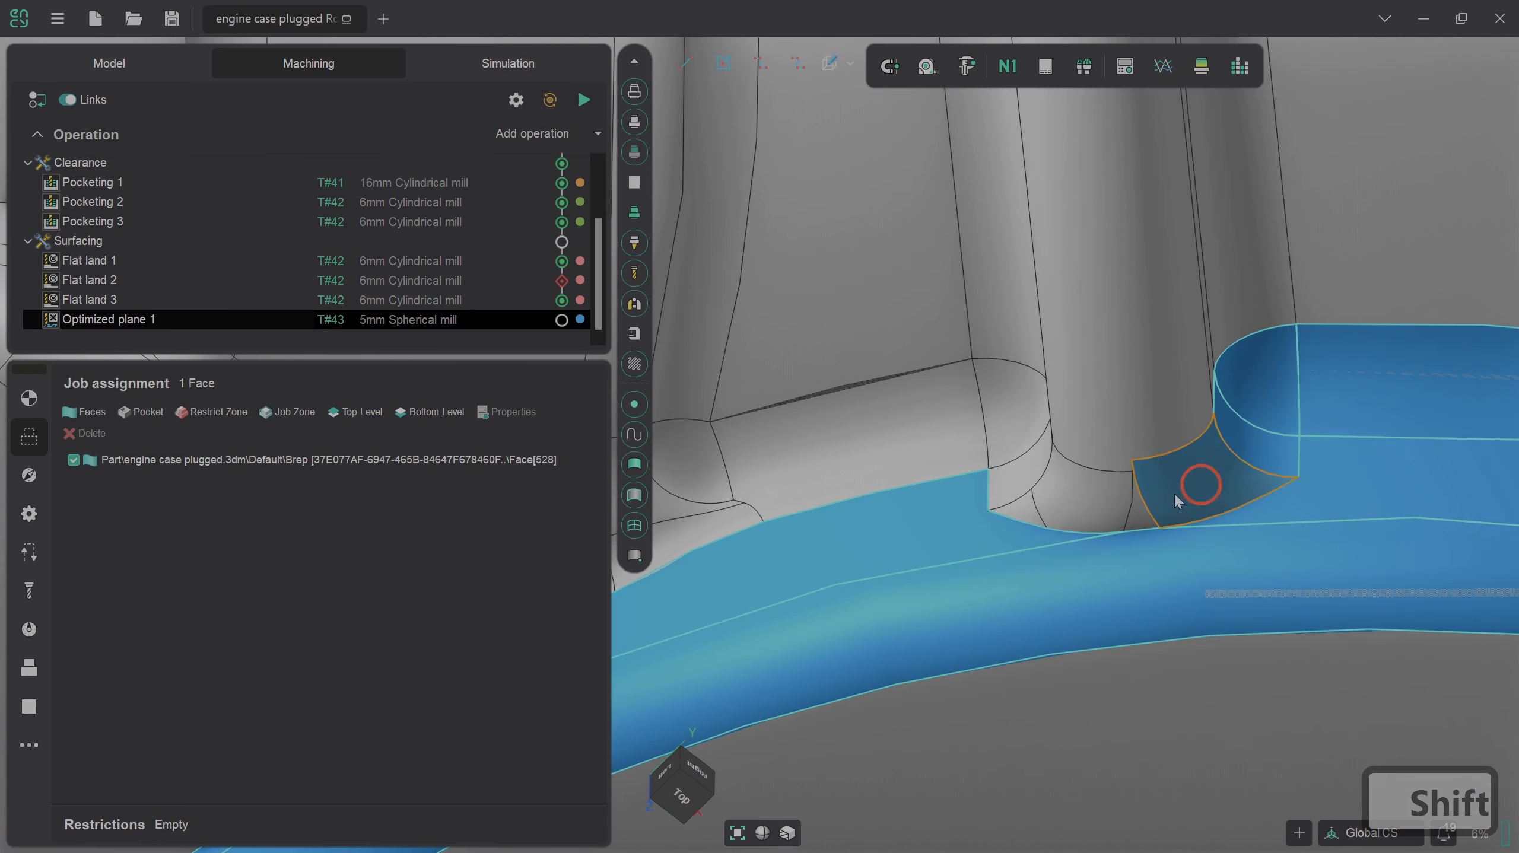
shift+click(1077, 502)
shift+click(1010, 499)
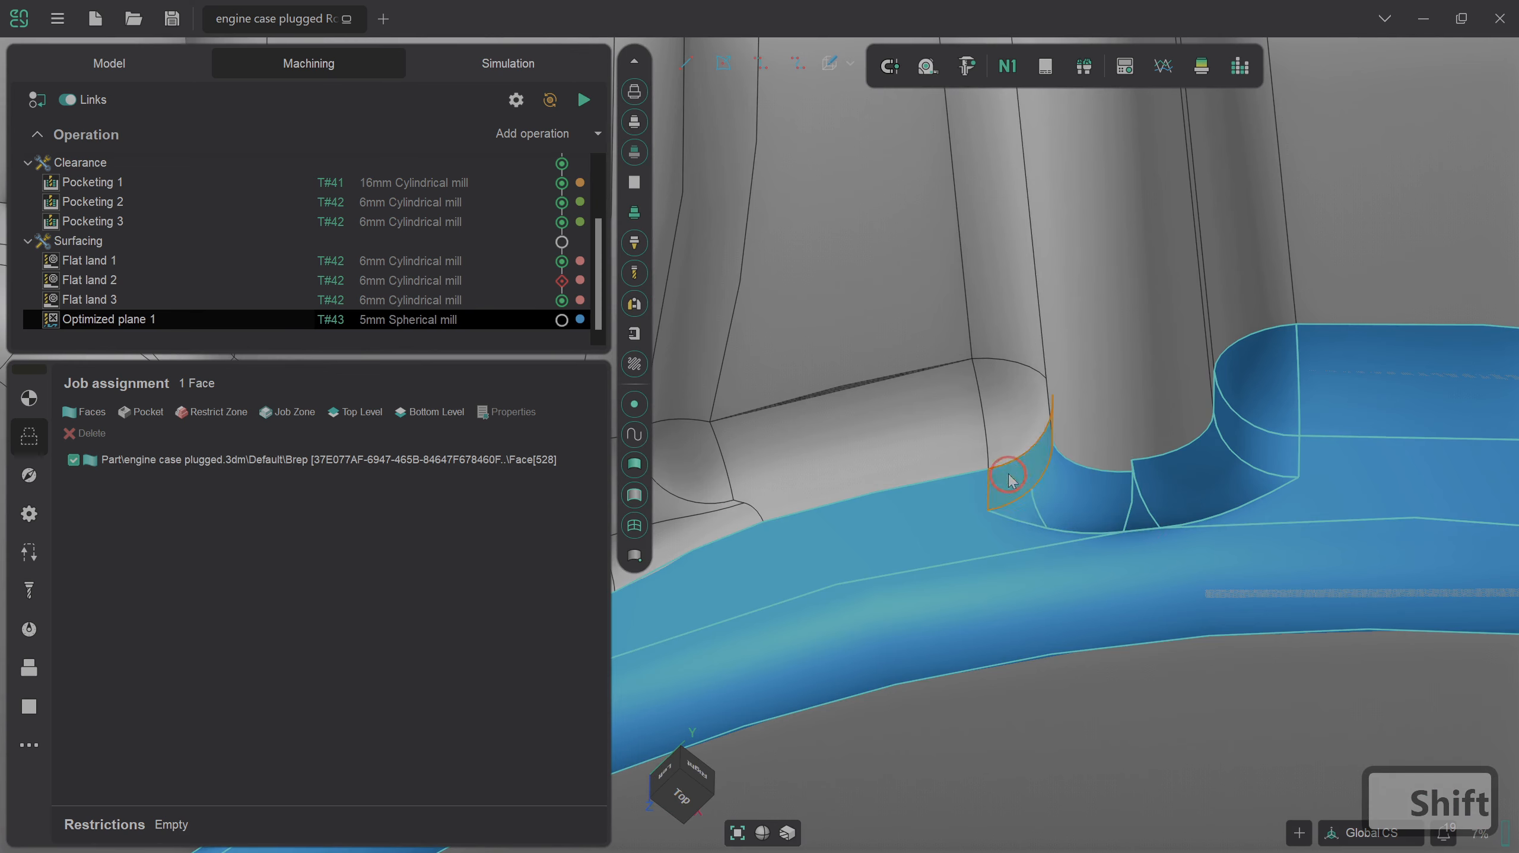
- Add the straight rib's top and side faces and the floor fillet beside its base to the selection
shift+click(942, 430)
shift+click(991, 336)
shift+click(1086, 322)
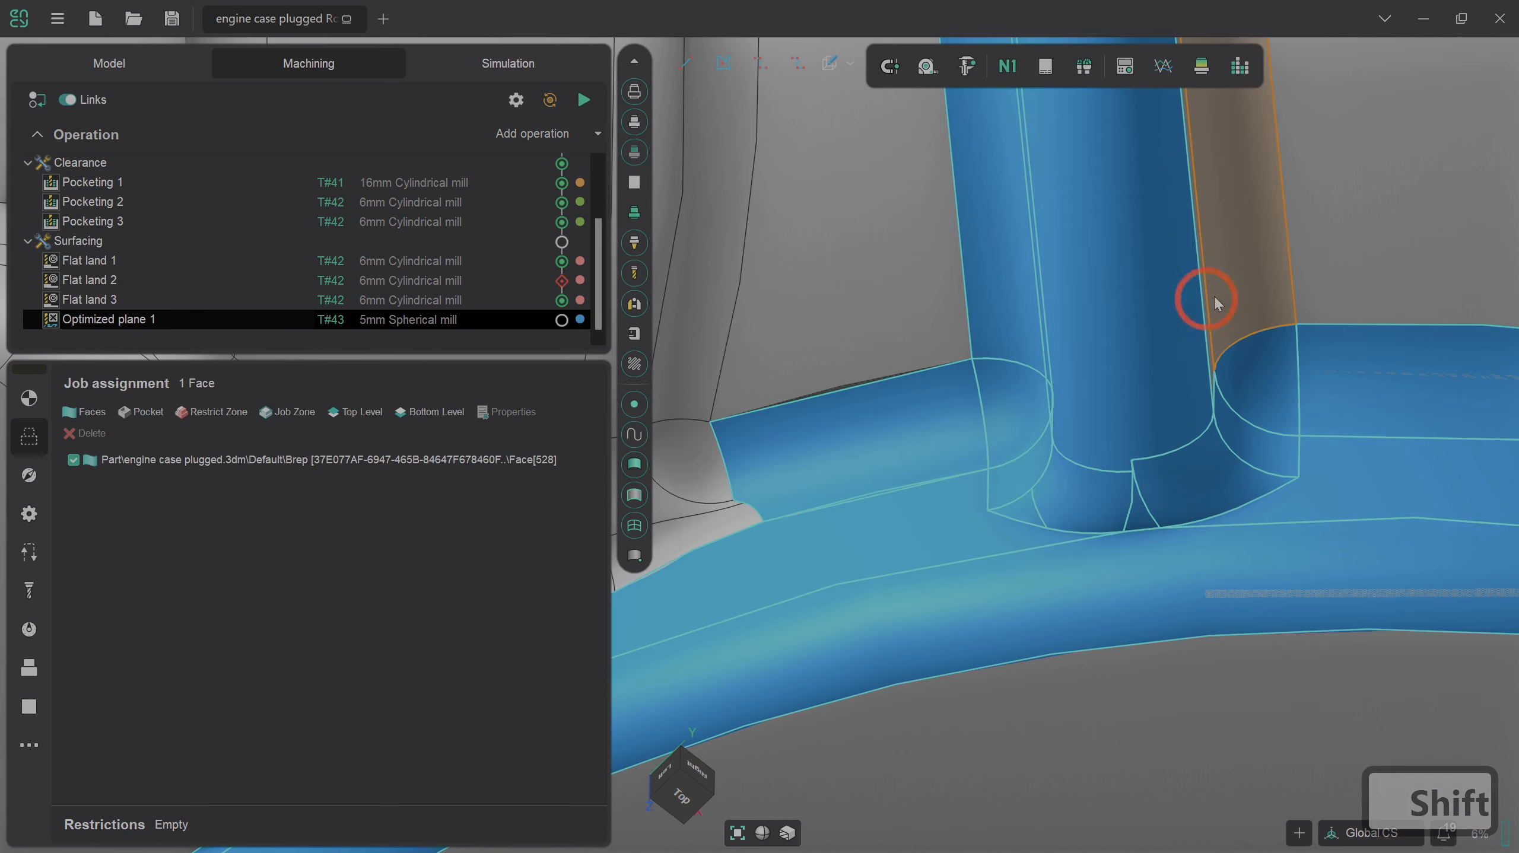
shift+click(1231, 291)
shift+right_drag(1216, 330, 1296, 315)
shift+click(1226, 326)
shift+click(966, 335)
shift+scroll(1085, 378, down, 7)
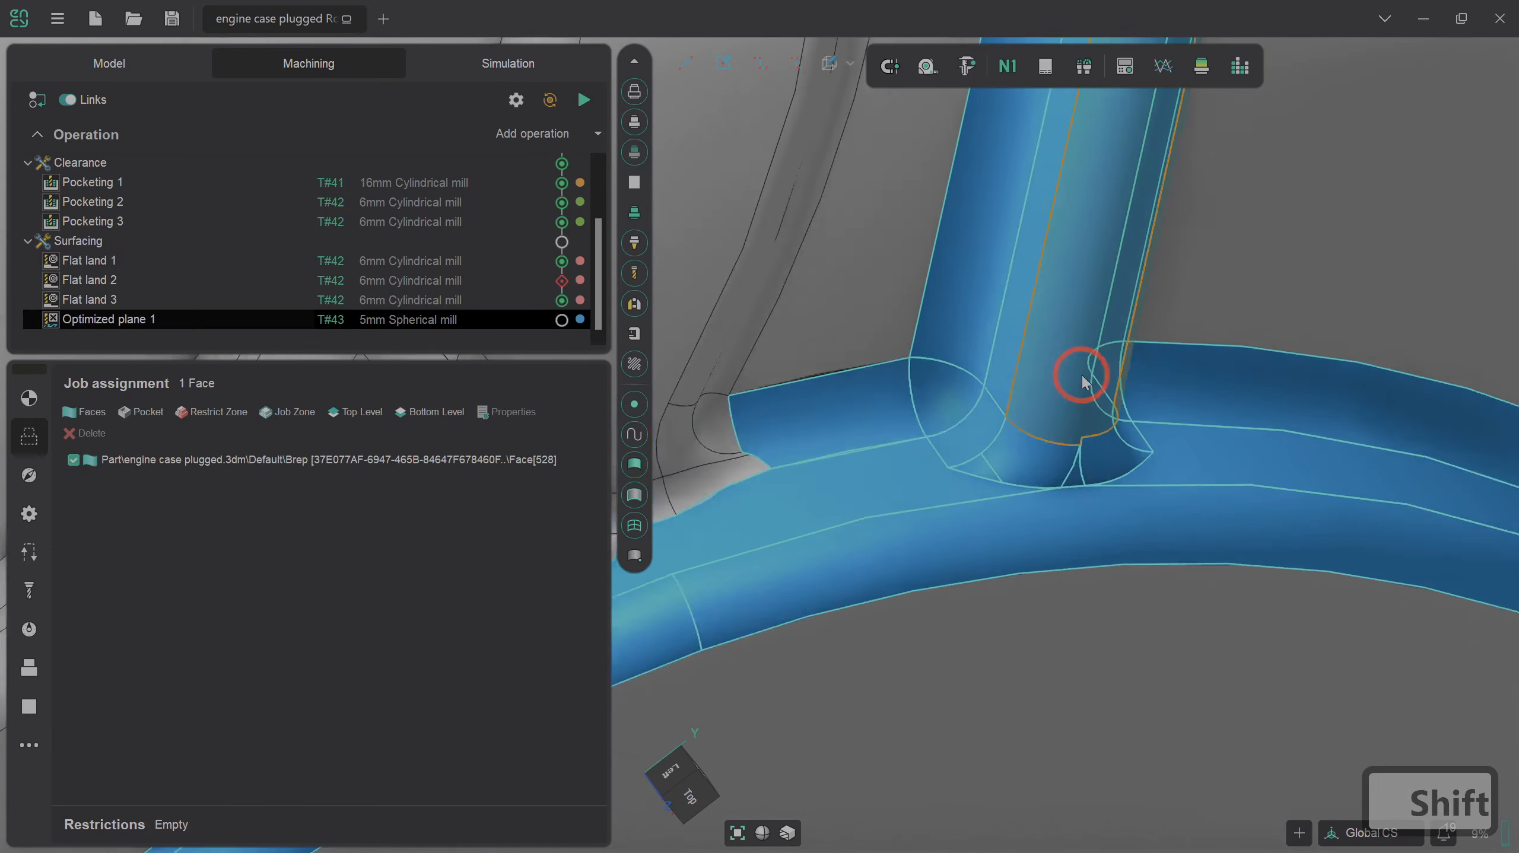
- Add the blend faces joining the middle ring to the neighbouring ring, plus the fillet and sloped faces of the neighbouring ring's diagonal step
shift+scroll(892, 394, up, 5)
shift+click(1047, 419)
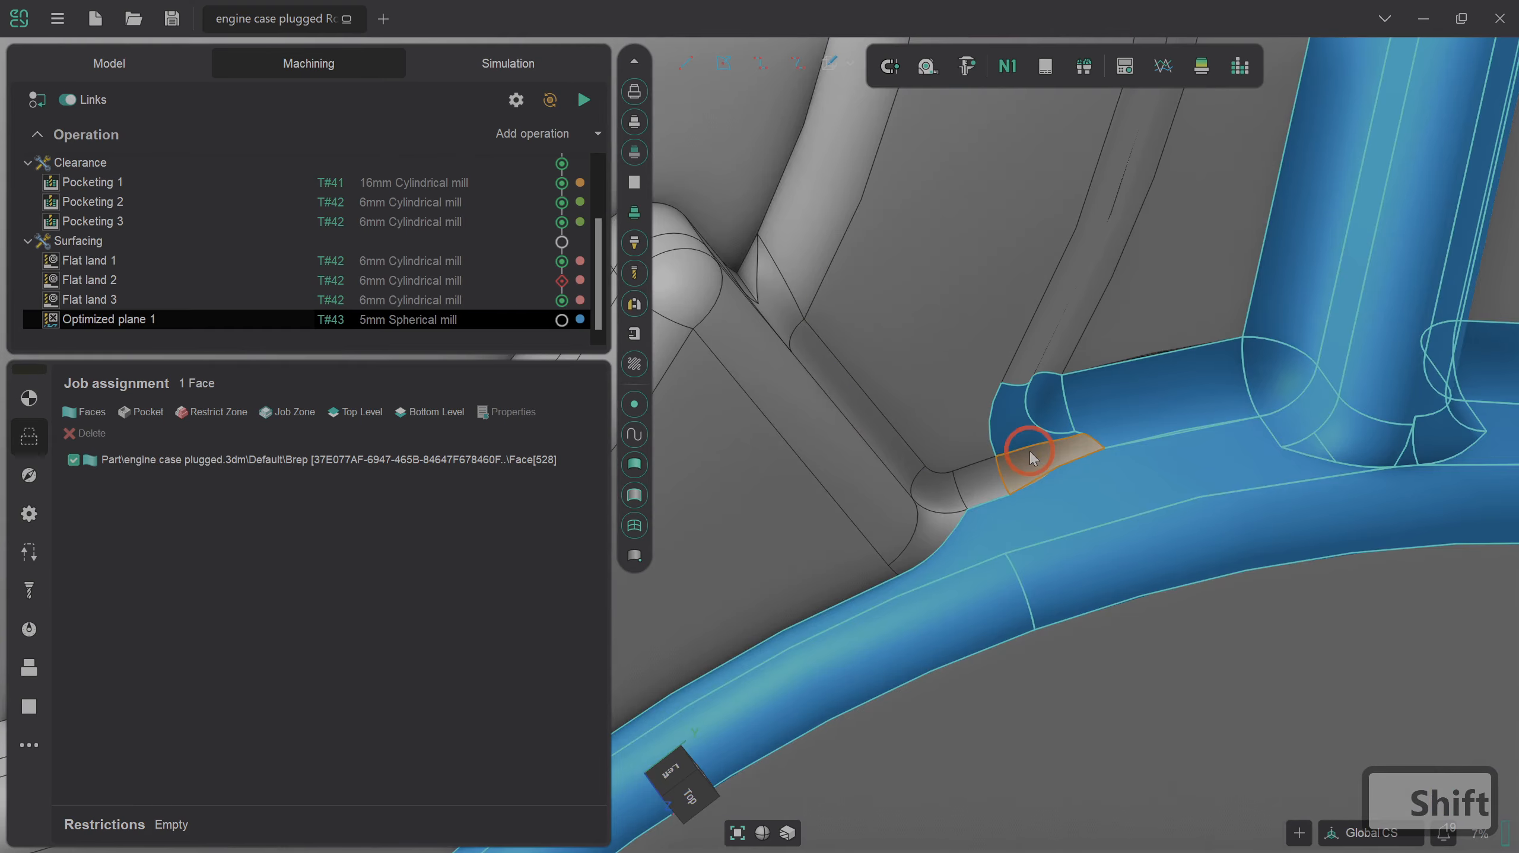
shift+click(950, 494)
shift+click(945, 489)
shift+click(894, 459)
shift+click(877, 483)
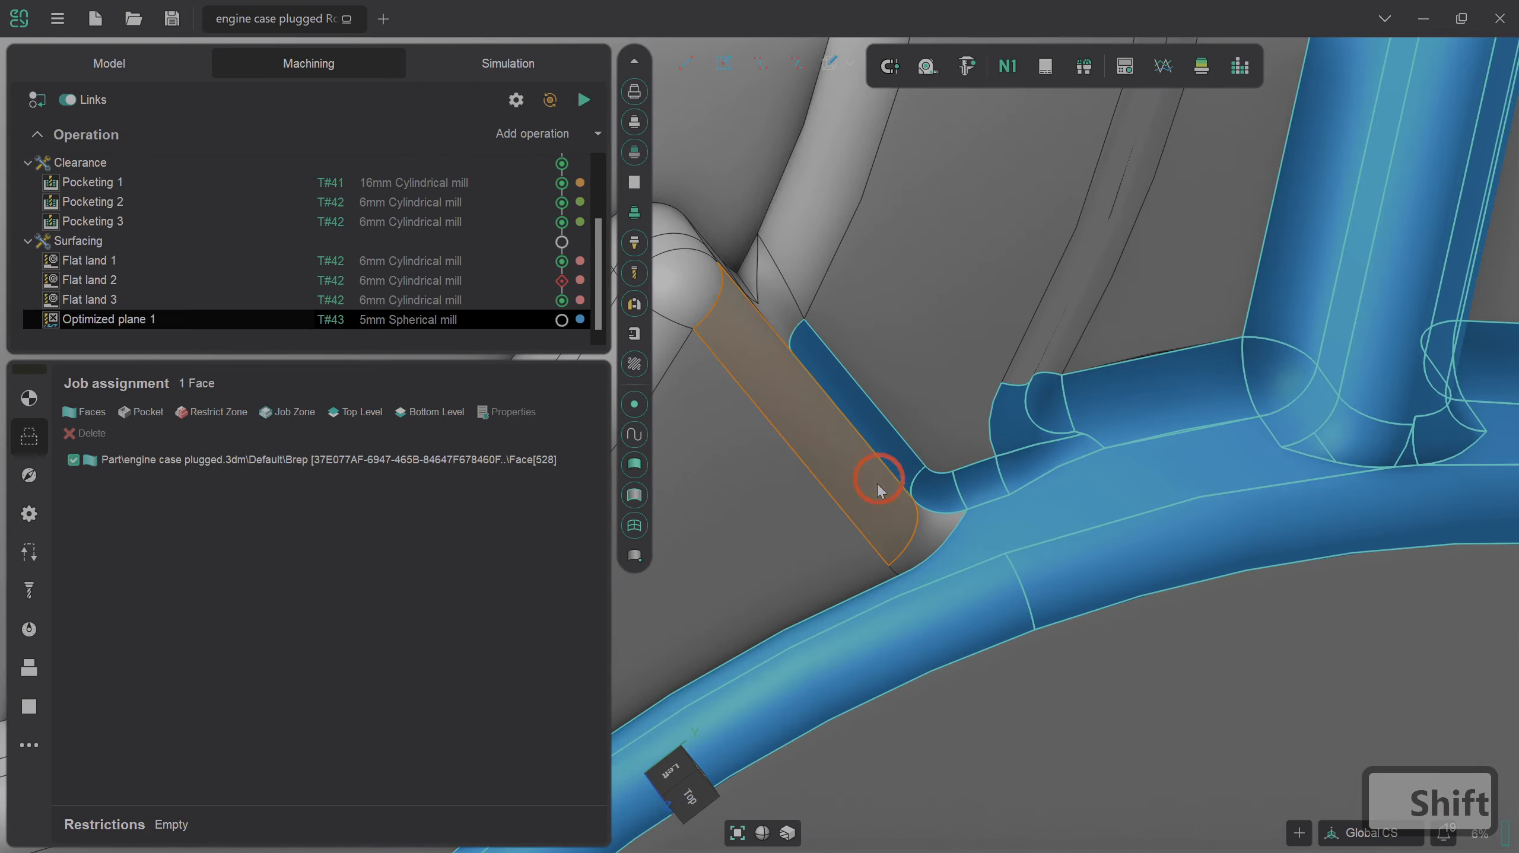
shift+click(926, 526)
- Add the diagonal step's rounded end face, the small blend faces beside it and the curved rim faces running up from the junction
shift+click(701, 272)
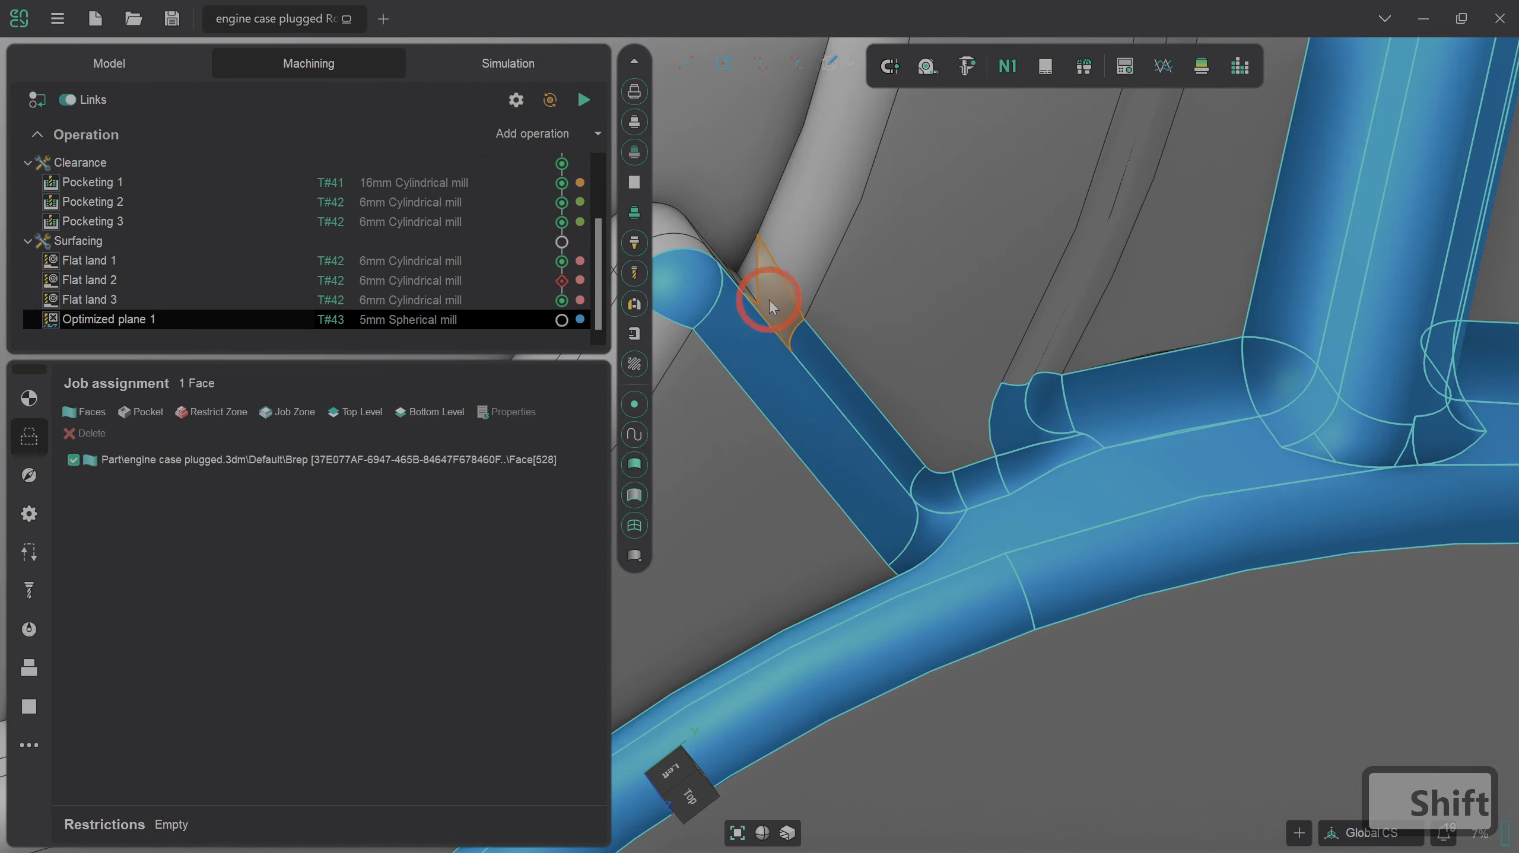
shift+click(765, 286)
shift+click(795, 261)
shift+right_drag(1032, 327, 968, 299)
shift+click(1078, 331)
shift+click(1105, 343)
shift+scroll(1115, 391, down, 7)
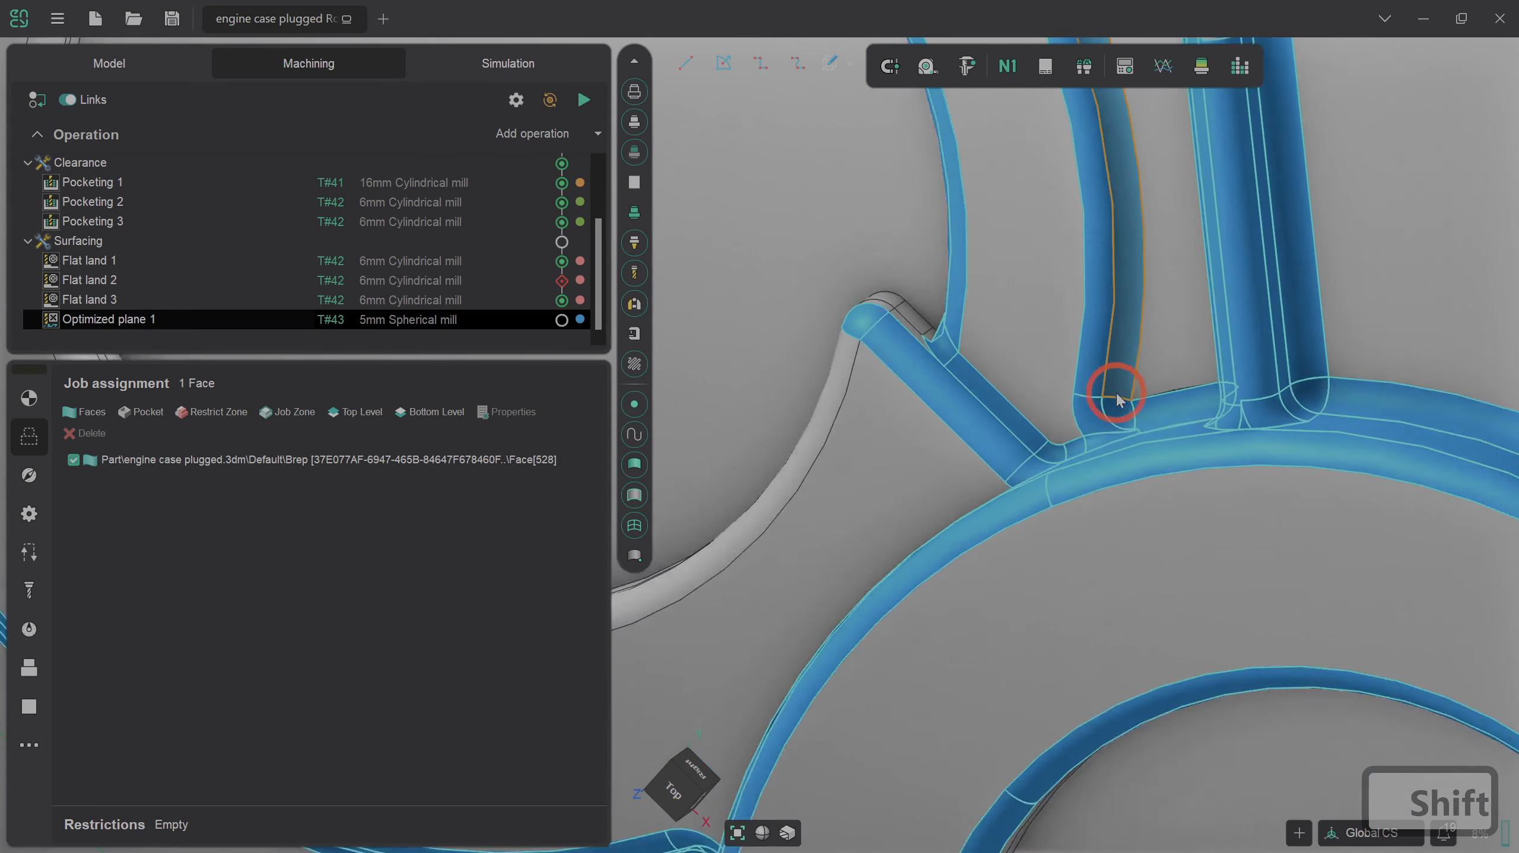
- Add the neighbouring ring's curved inner rim fillets and the rounded faces where they meet the end of the diagonal step
shift+scroll(854, 352, up, 3)
shift+right_drag(900, 371, 956, 344)
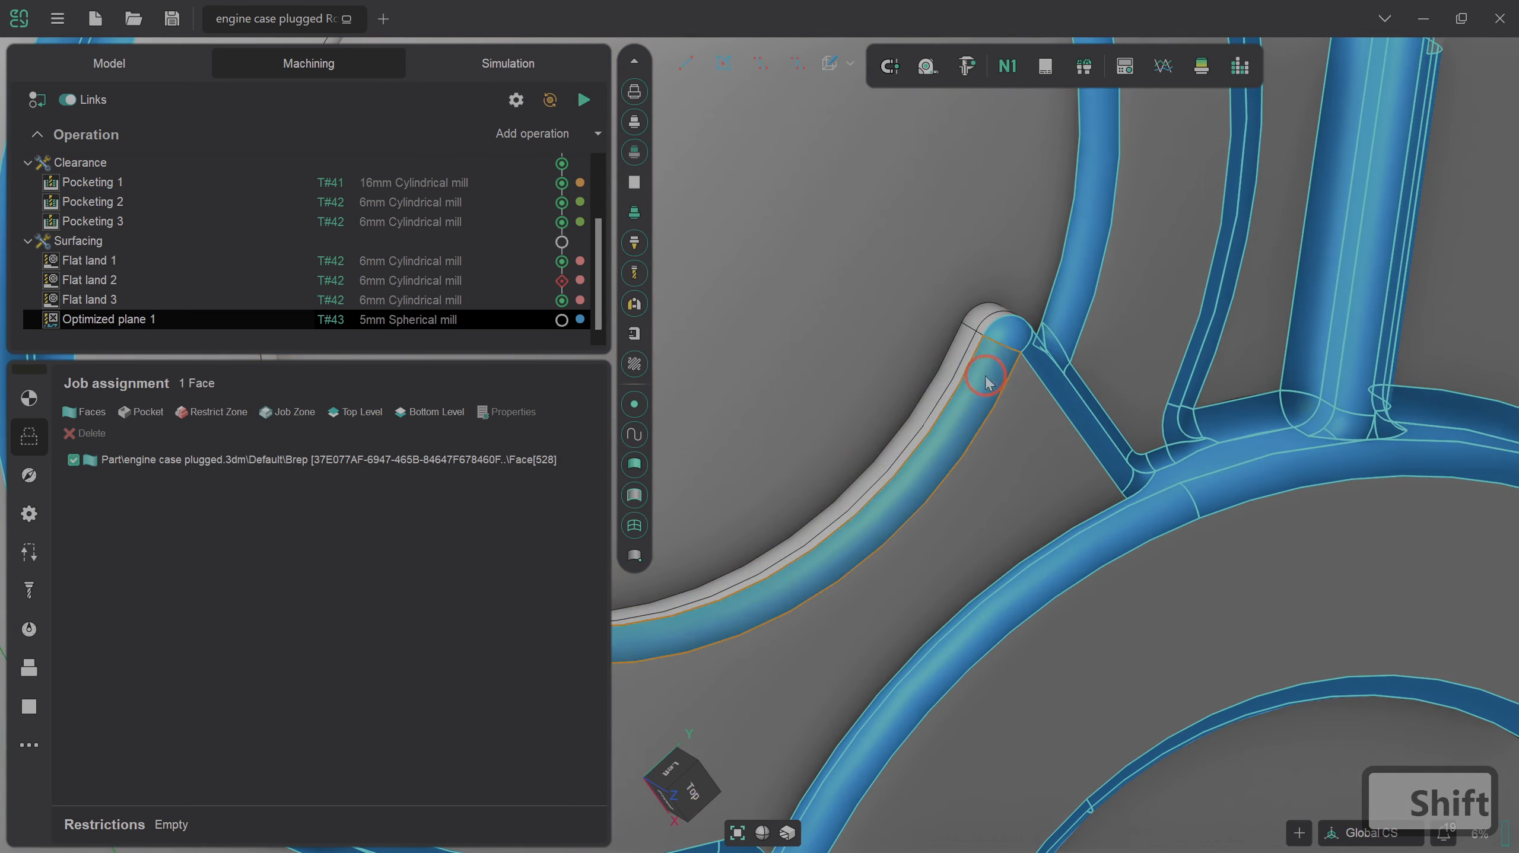
shift+click(973, 339)
shift+click(971, 358)
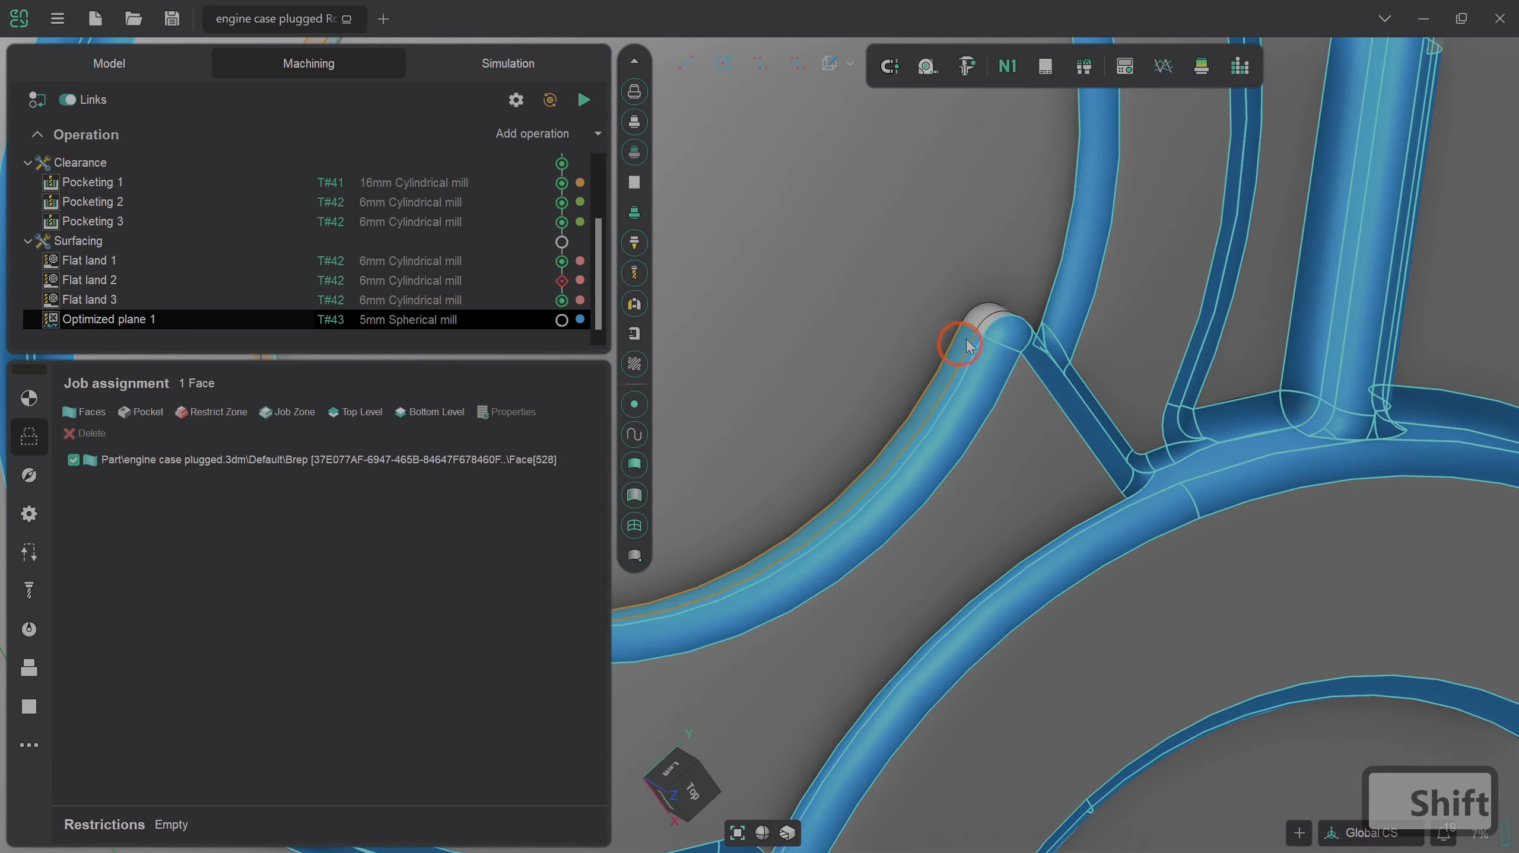
shift+click(989, 321)
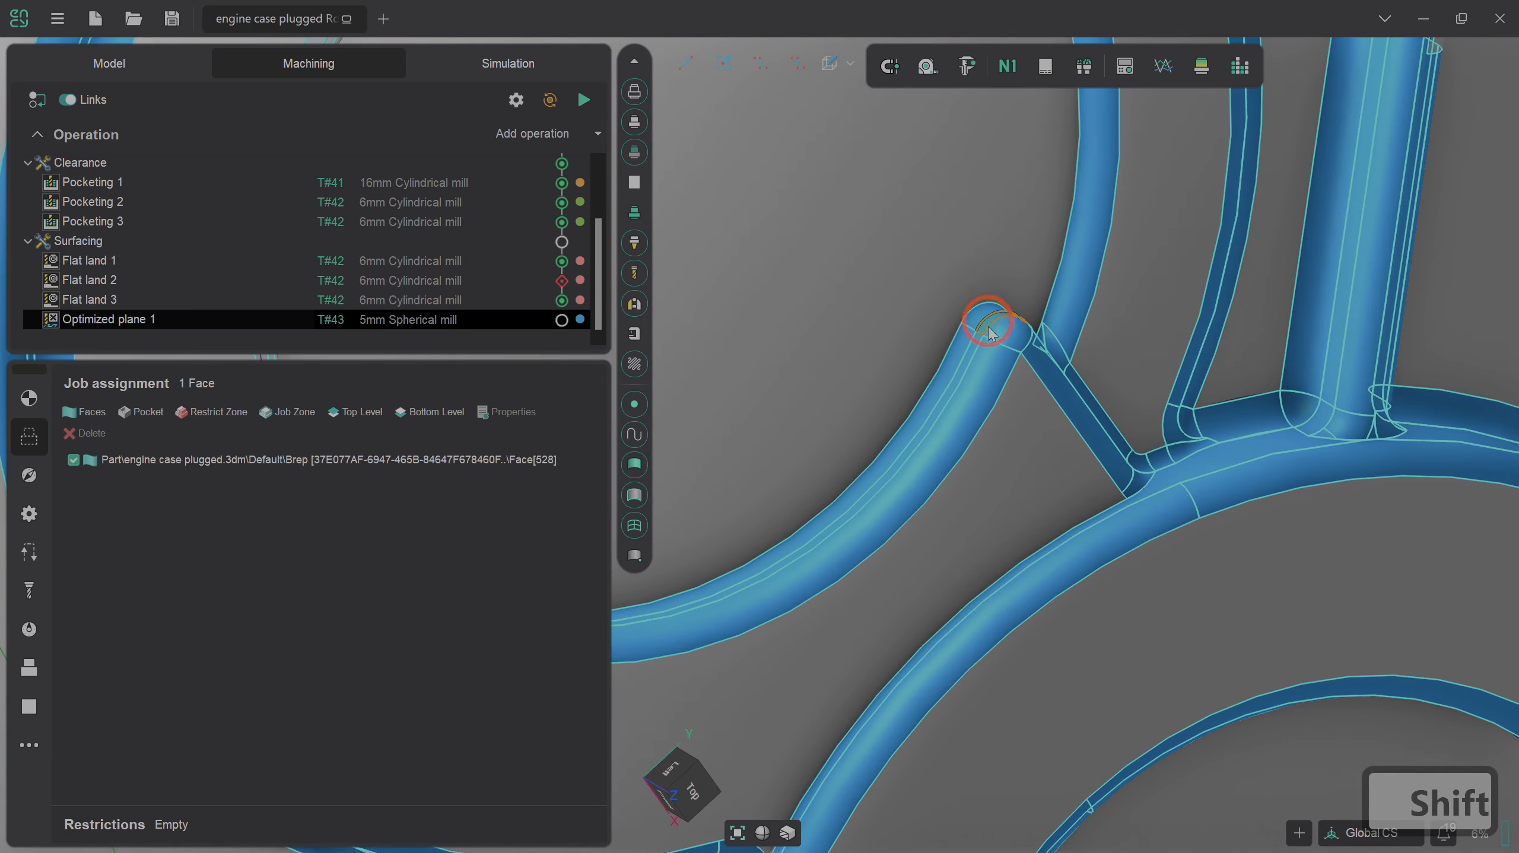
shift+scroll(998, 385, down, 9)
shift+right_drag(999, 388, 943, 333)
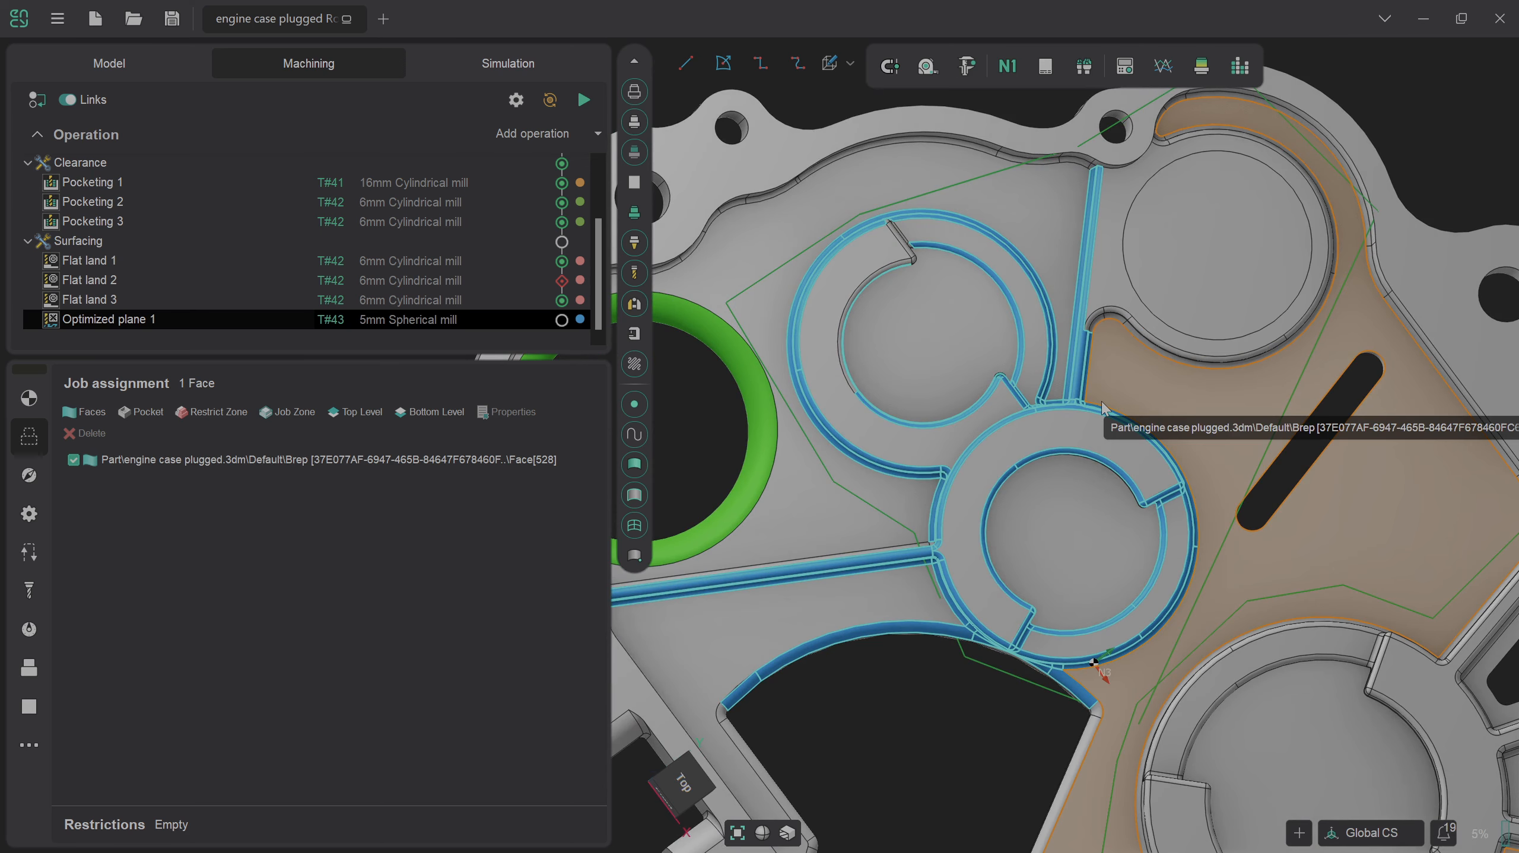
- Define a job zone for Optimized plane 1 from the closed inner edge loop along the top of the case's outer wall
key(alt+3)
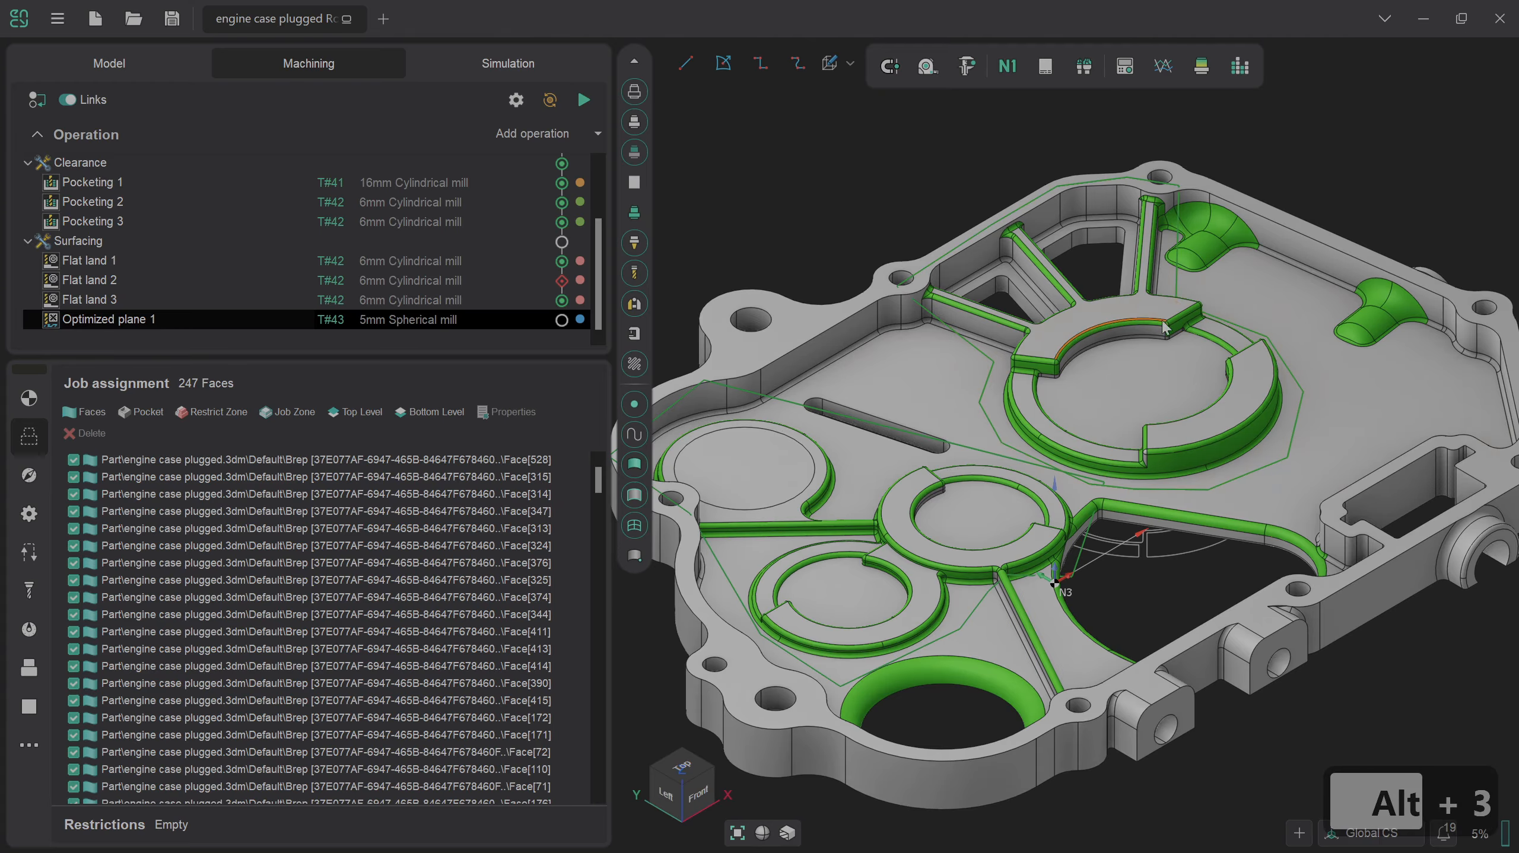
scroll(1141, 278, up, 8)
scroll(1141, 279, down, 6)
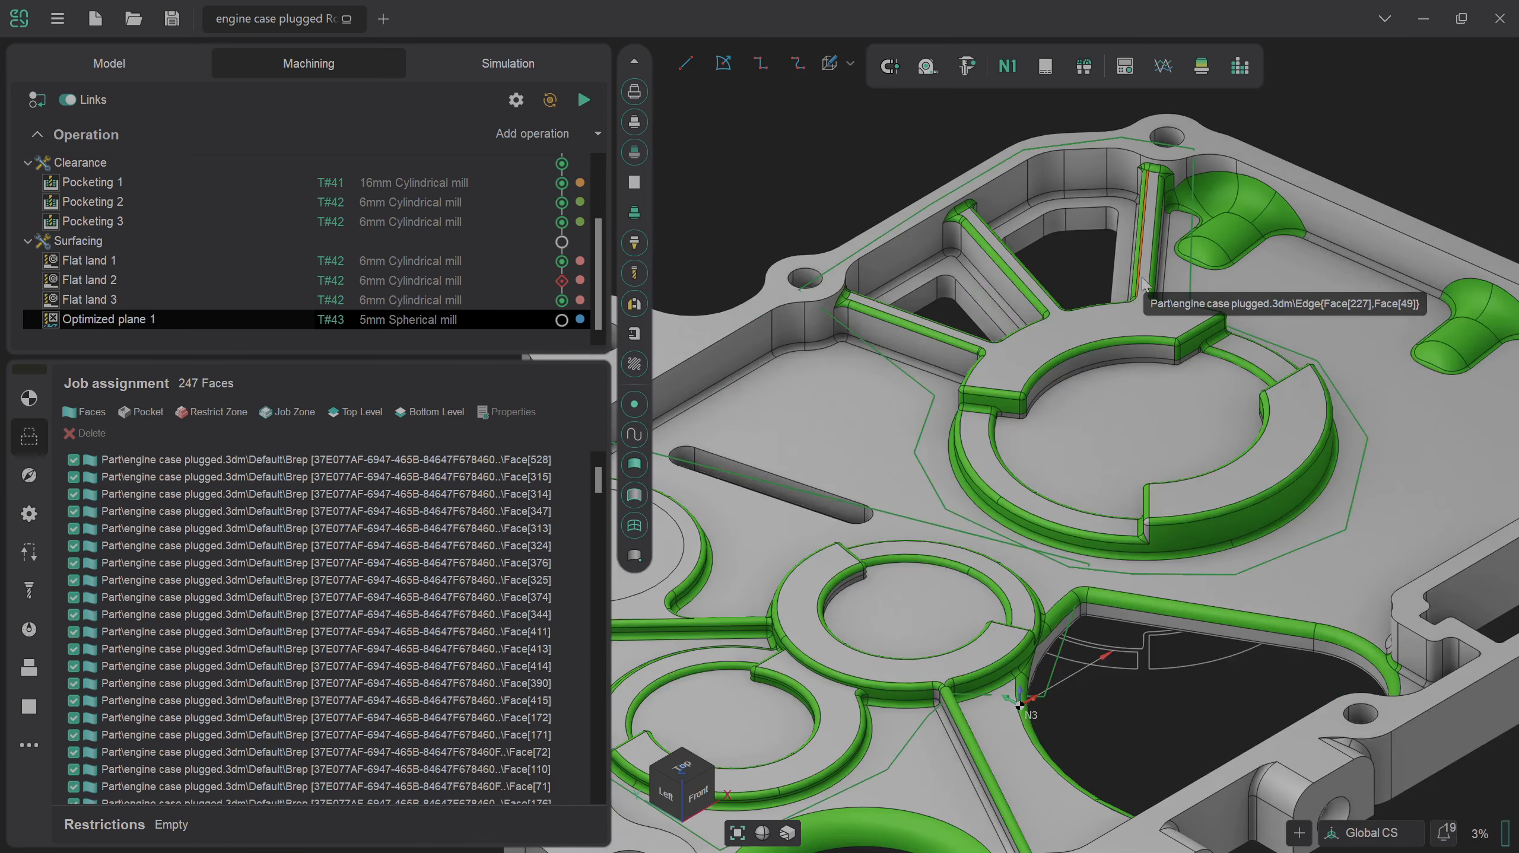
scroll(1142, 284, down, 2)
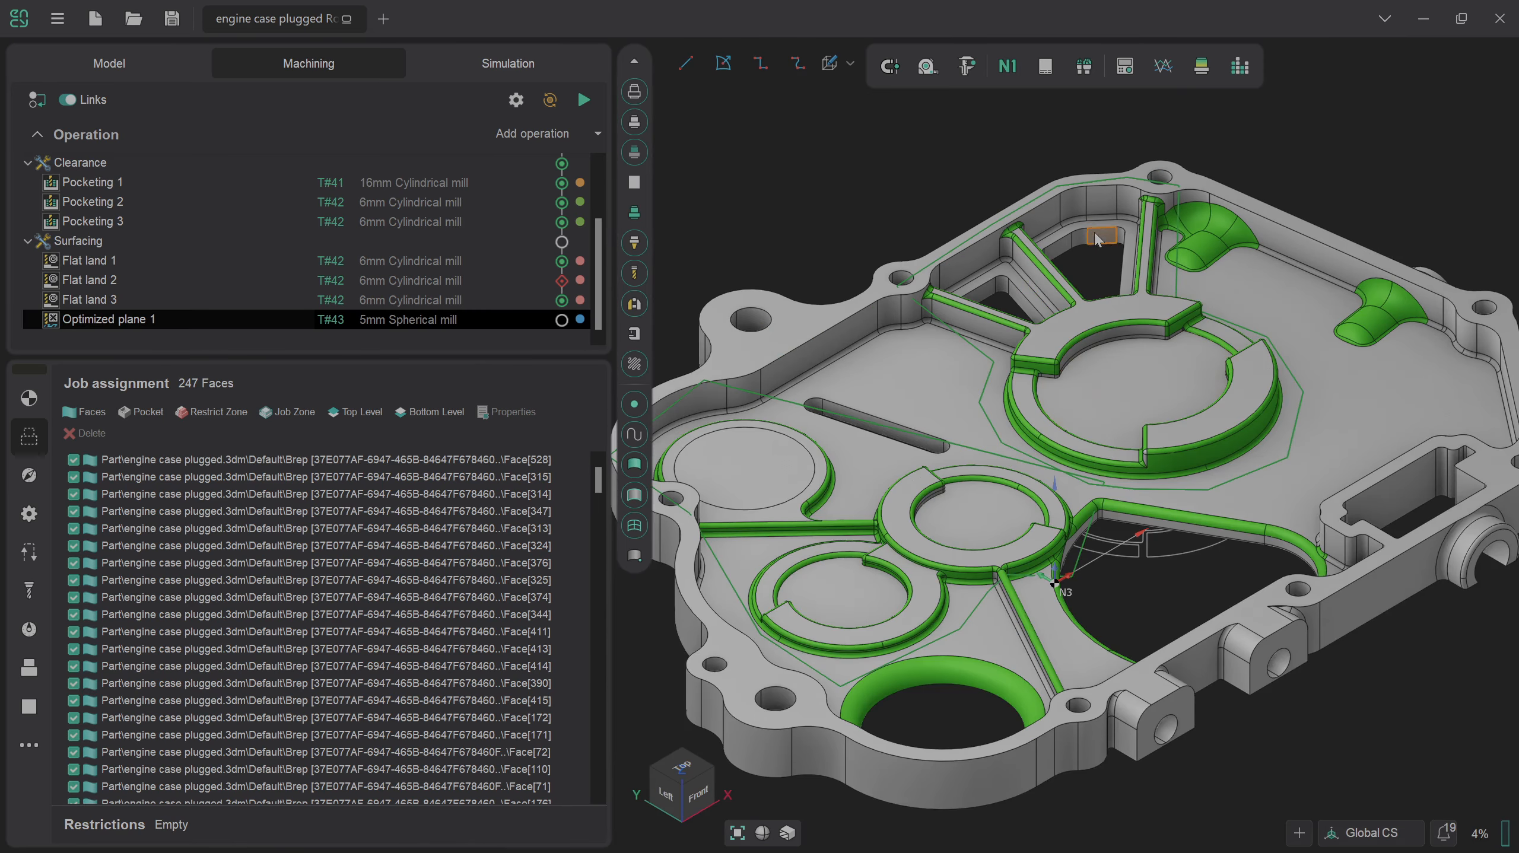
scroll(1097, 239, up, 5)
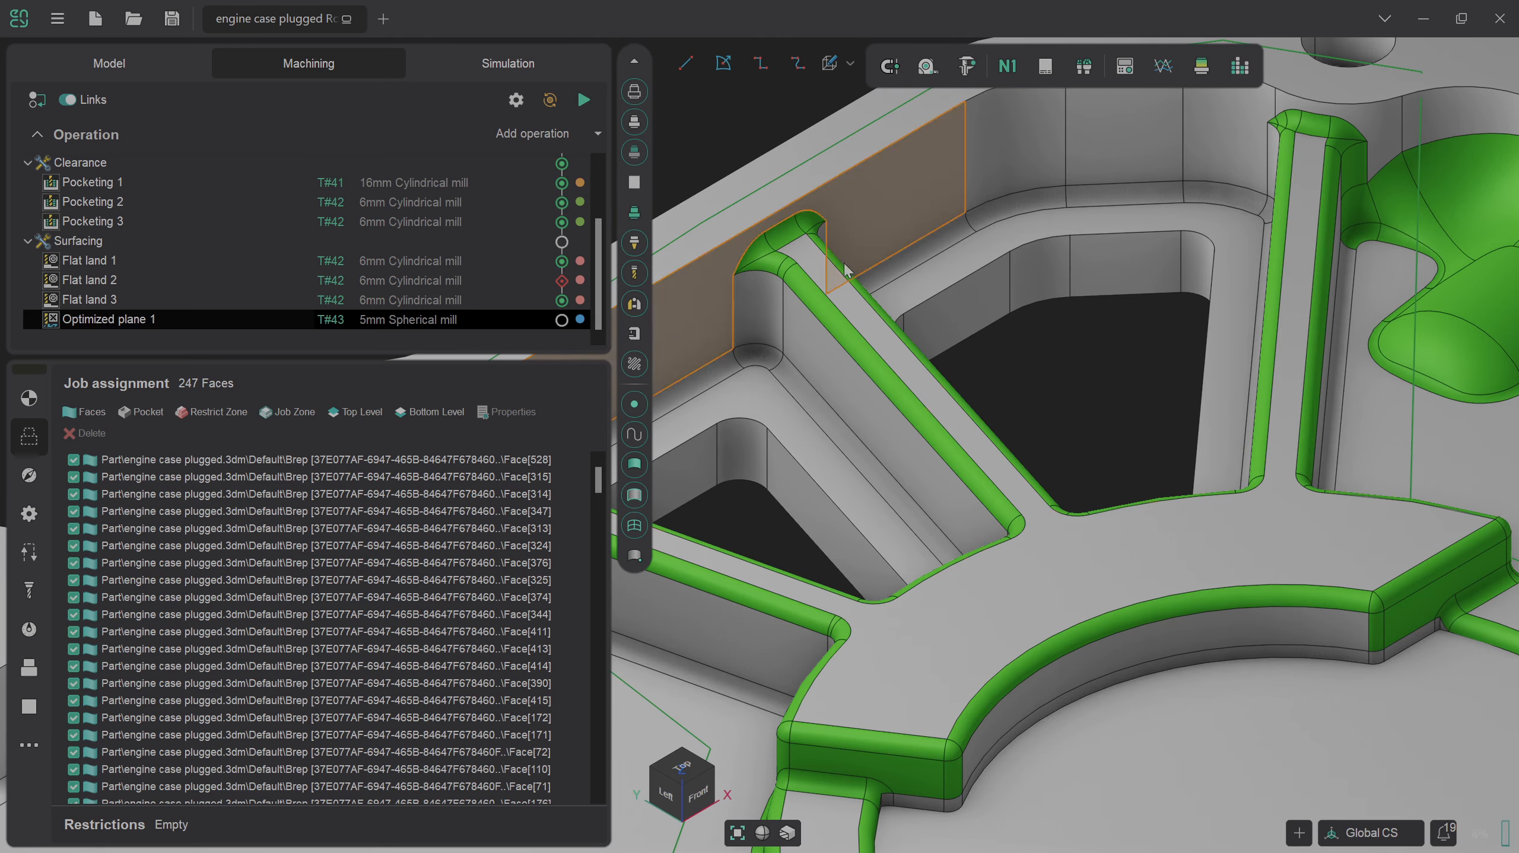
scroll(1132, 512, down, 5)
scroll(1132, 513, down, 2)
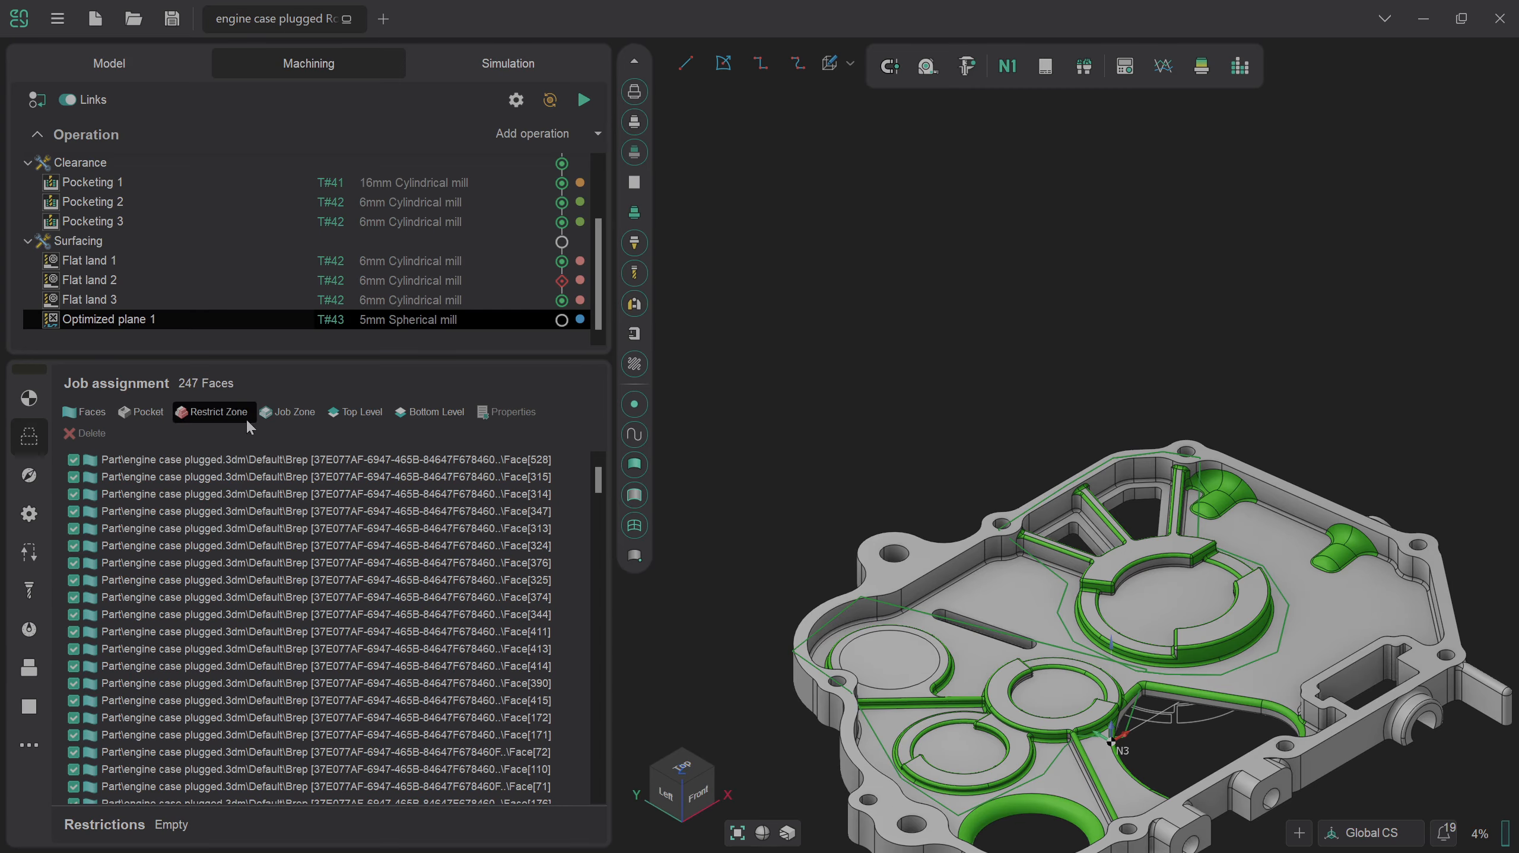
double_click(1337, 515)
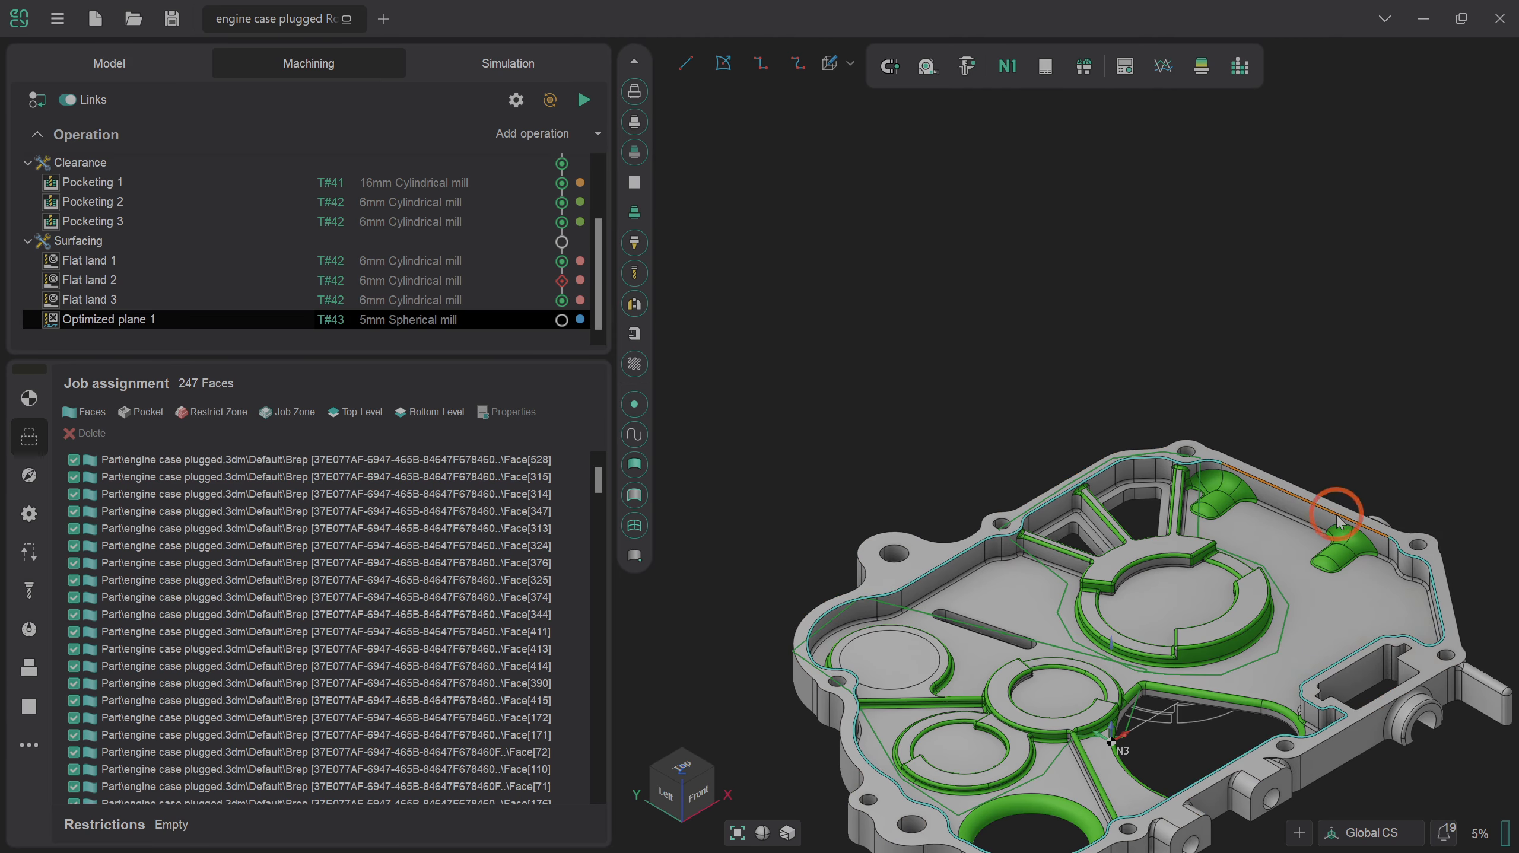
click(293, 419)
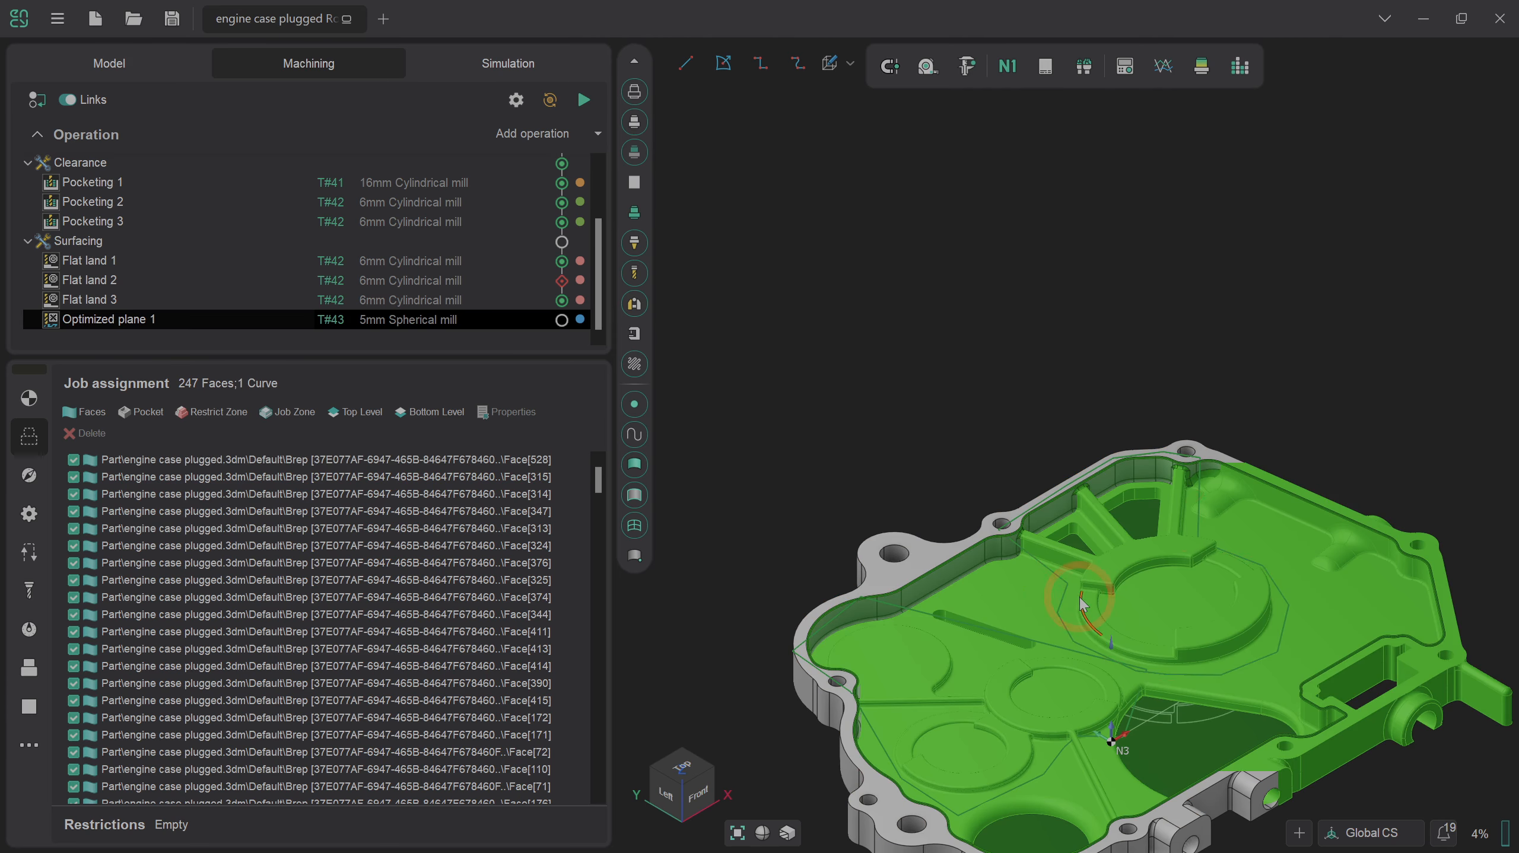
- Set the 6th axis control to Fixed vector in the operation's setup and calculate the toolpath
click(30, 400)
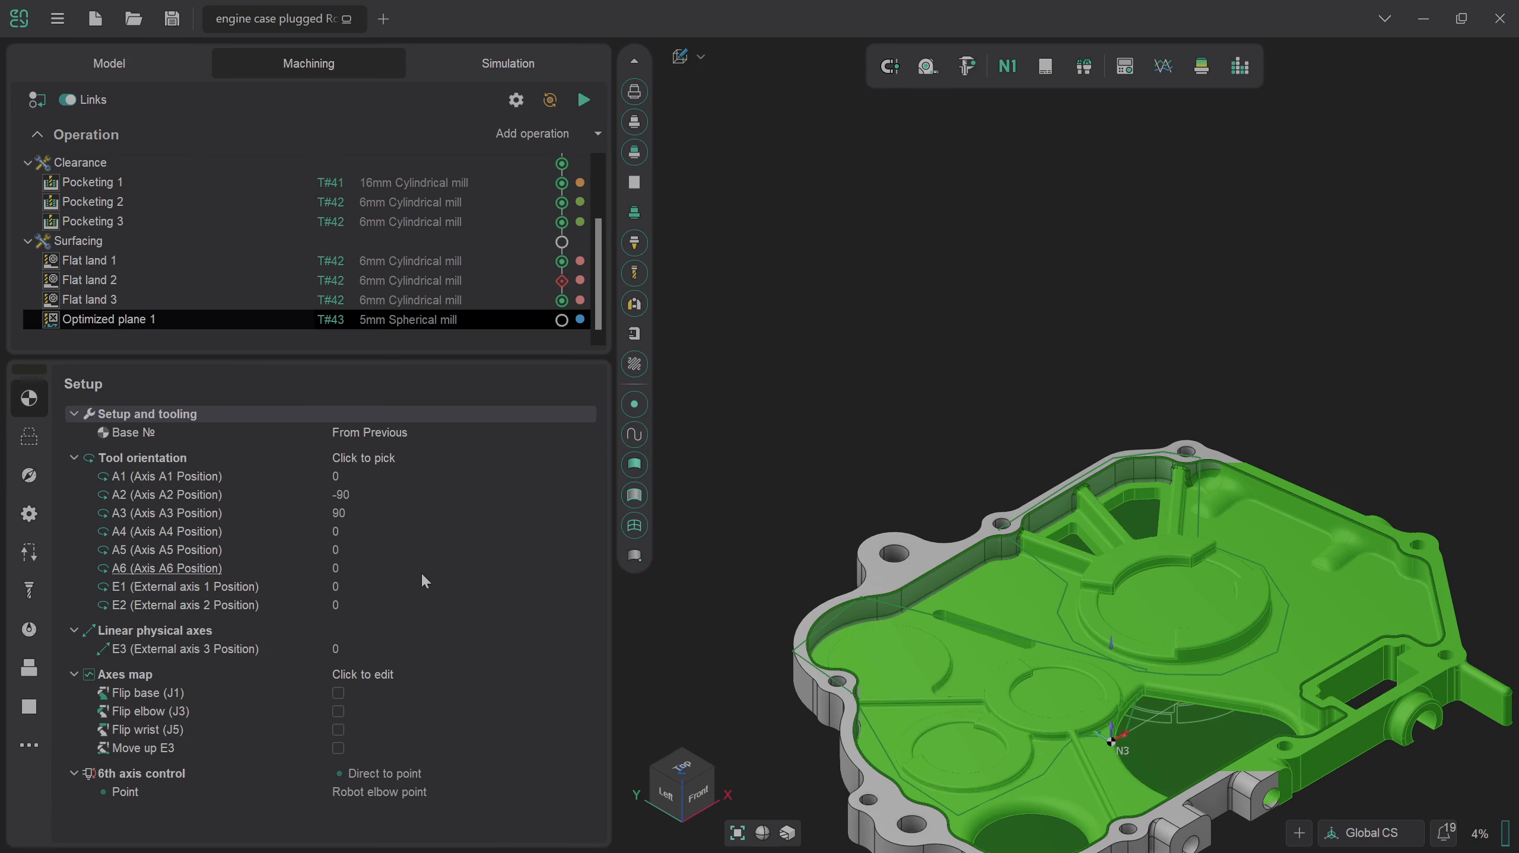
click(393, 778)
click(589, 774)
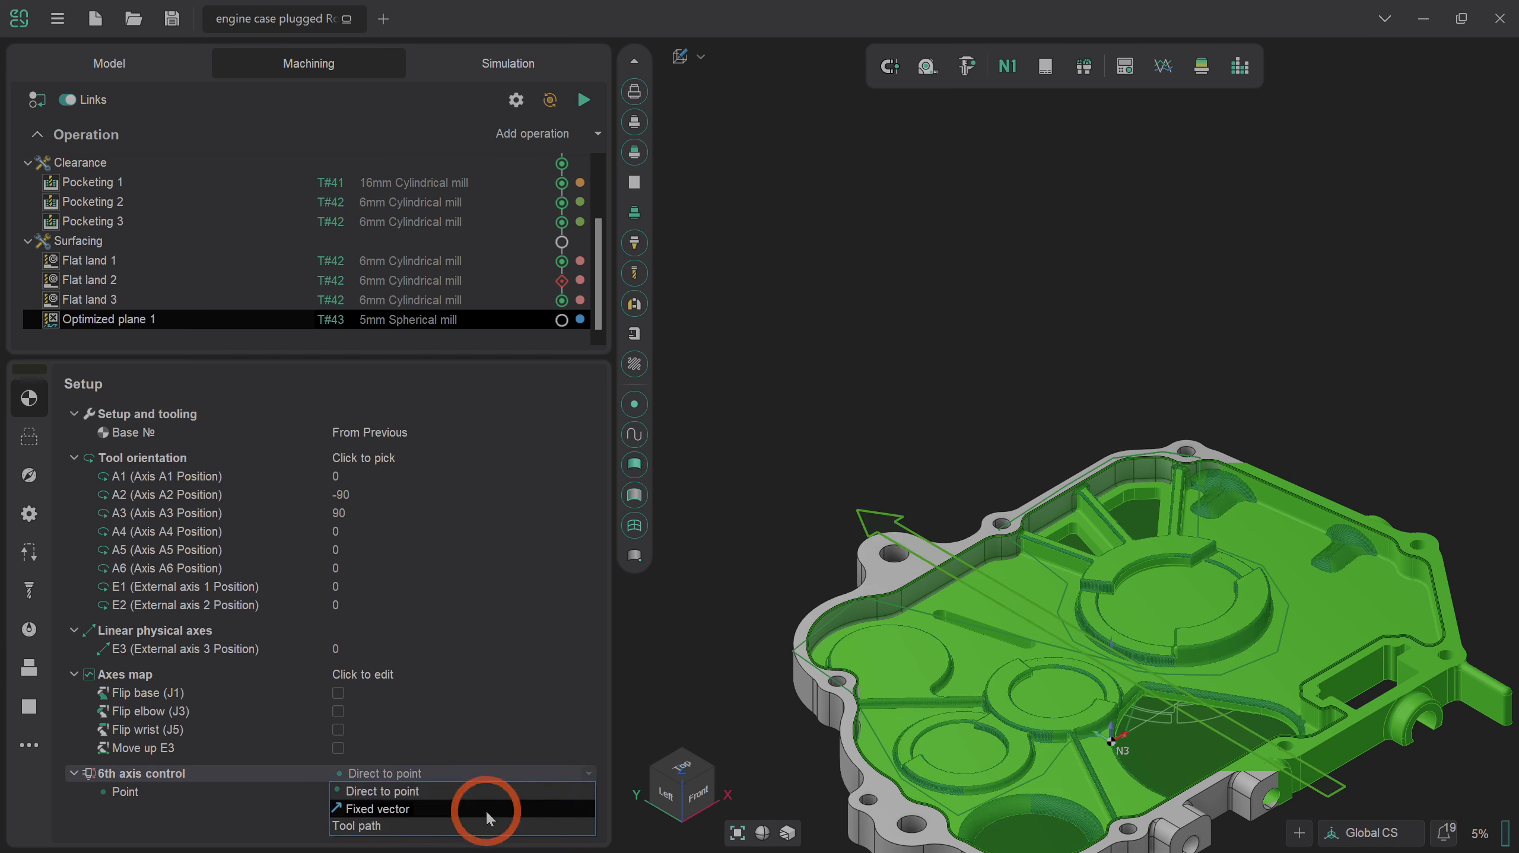
click(489, 809)
click(584, 99)
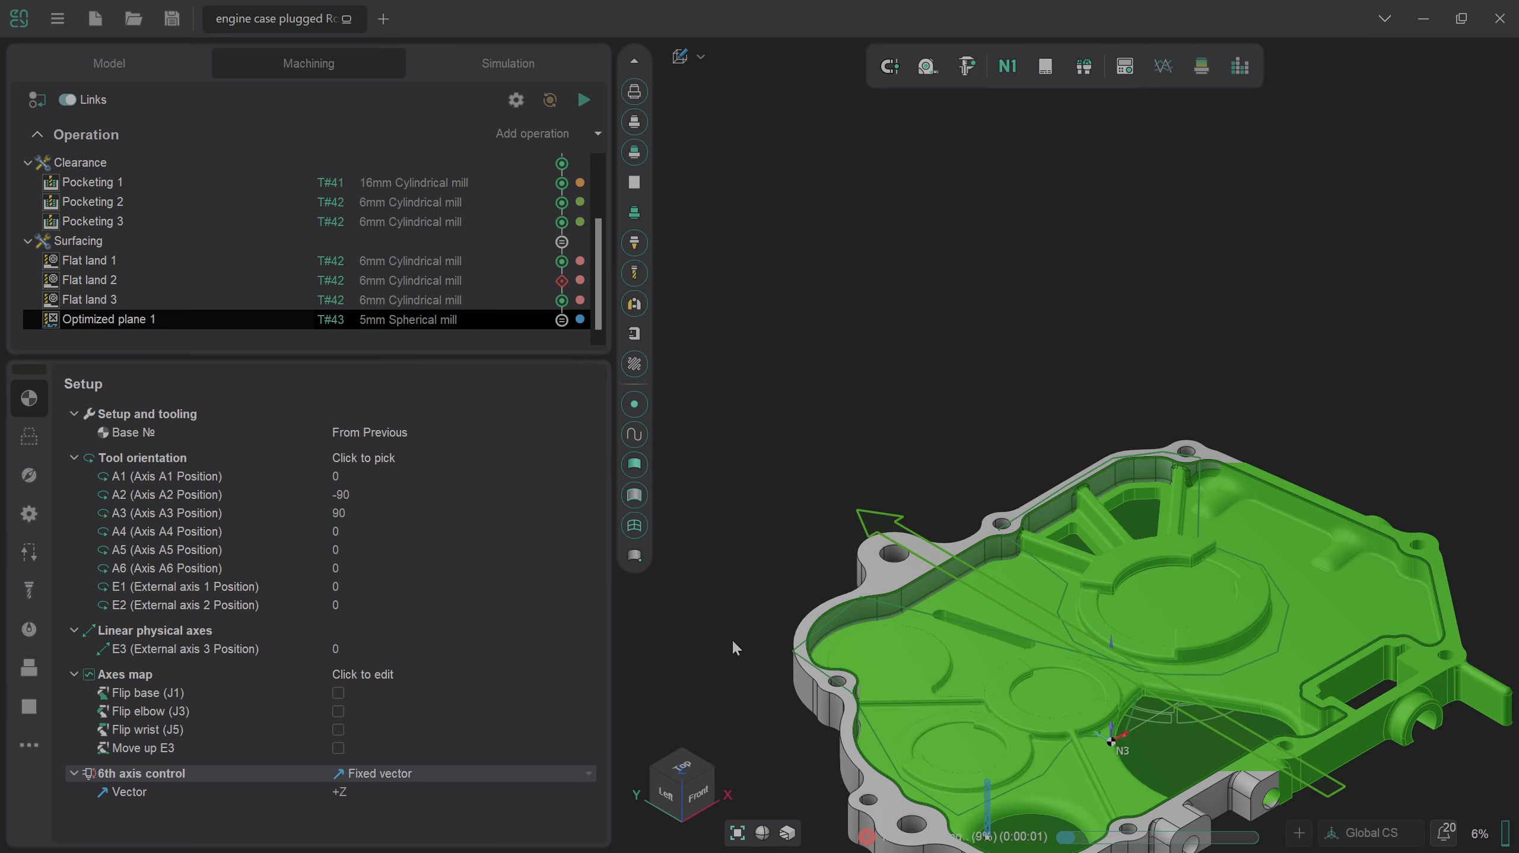
- Build the axes map and graph in the Redundant axes optimizer, update the toolpath and close the optimizer
key(alt+3)
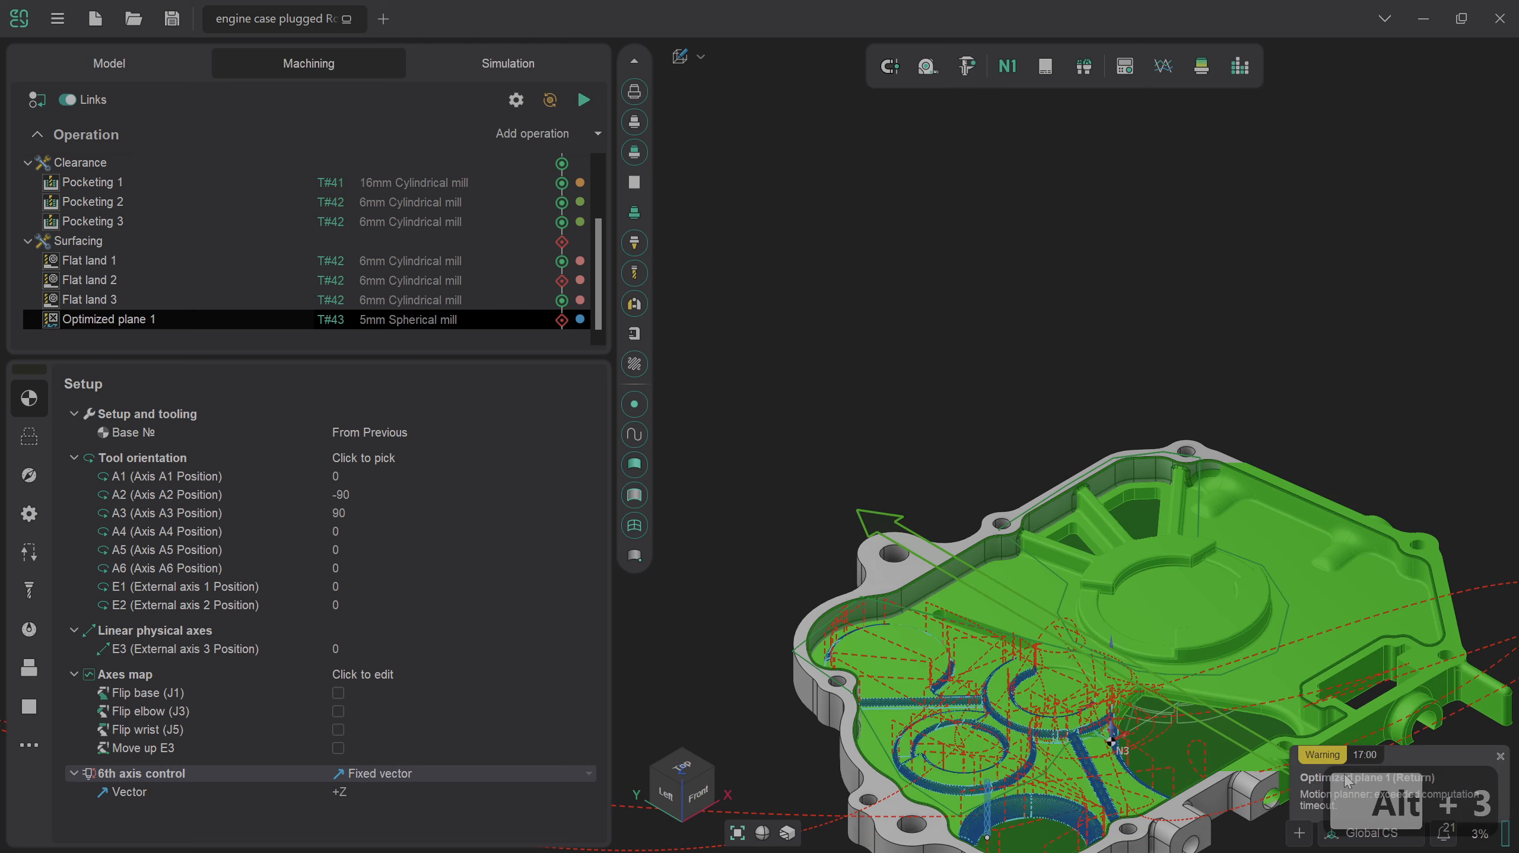
middle_drag(1131, 807, 1105, 838)
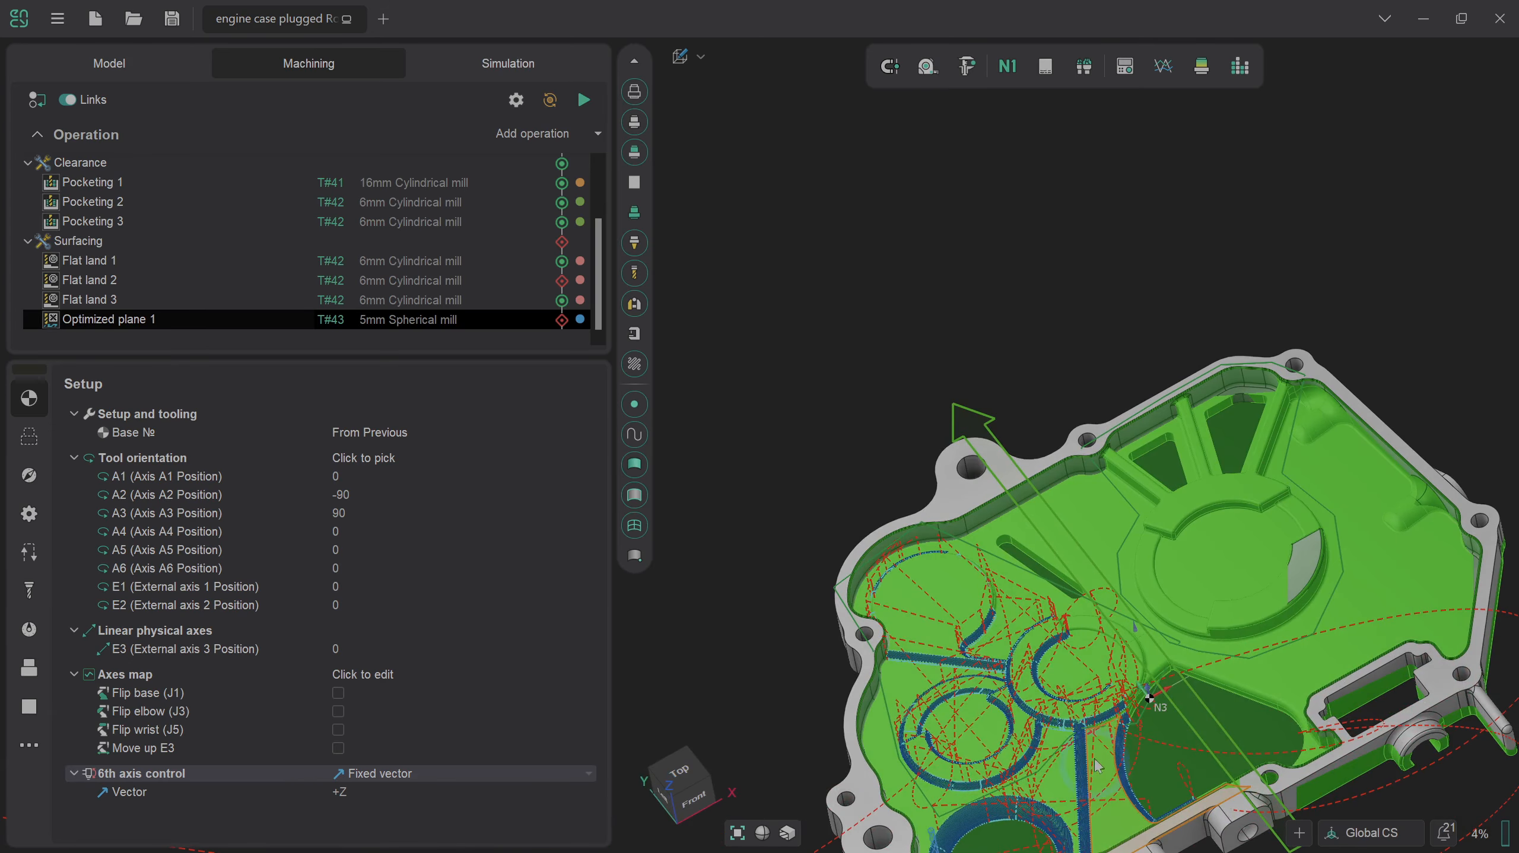
click(396, 674)
click(586, 677)
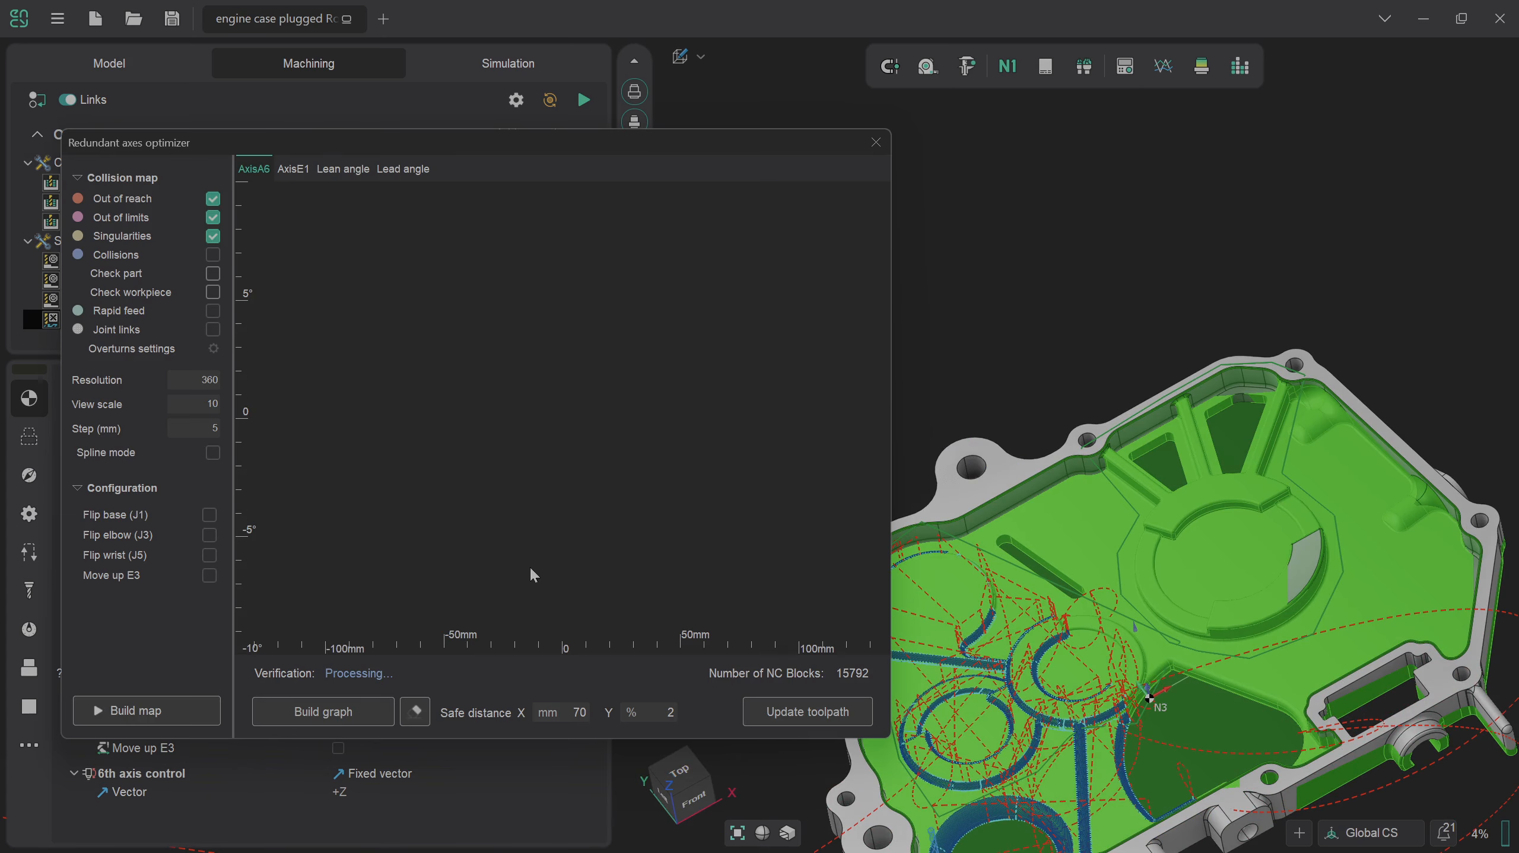
click(166, 711)
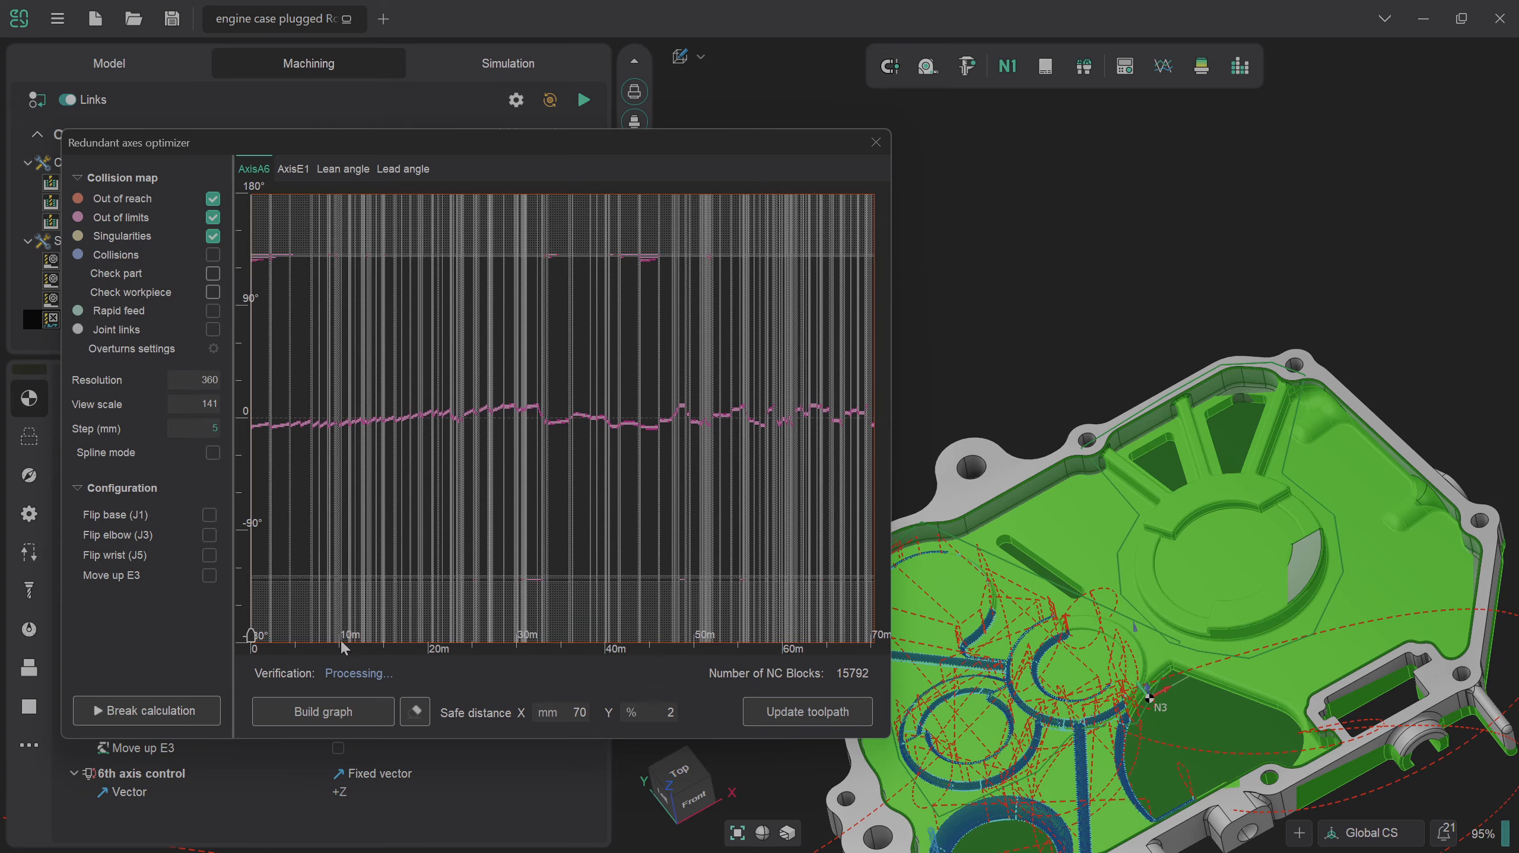
click(148, 712)
click(311, 714)
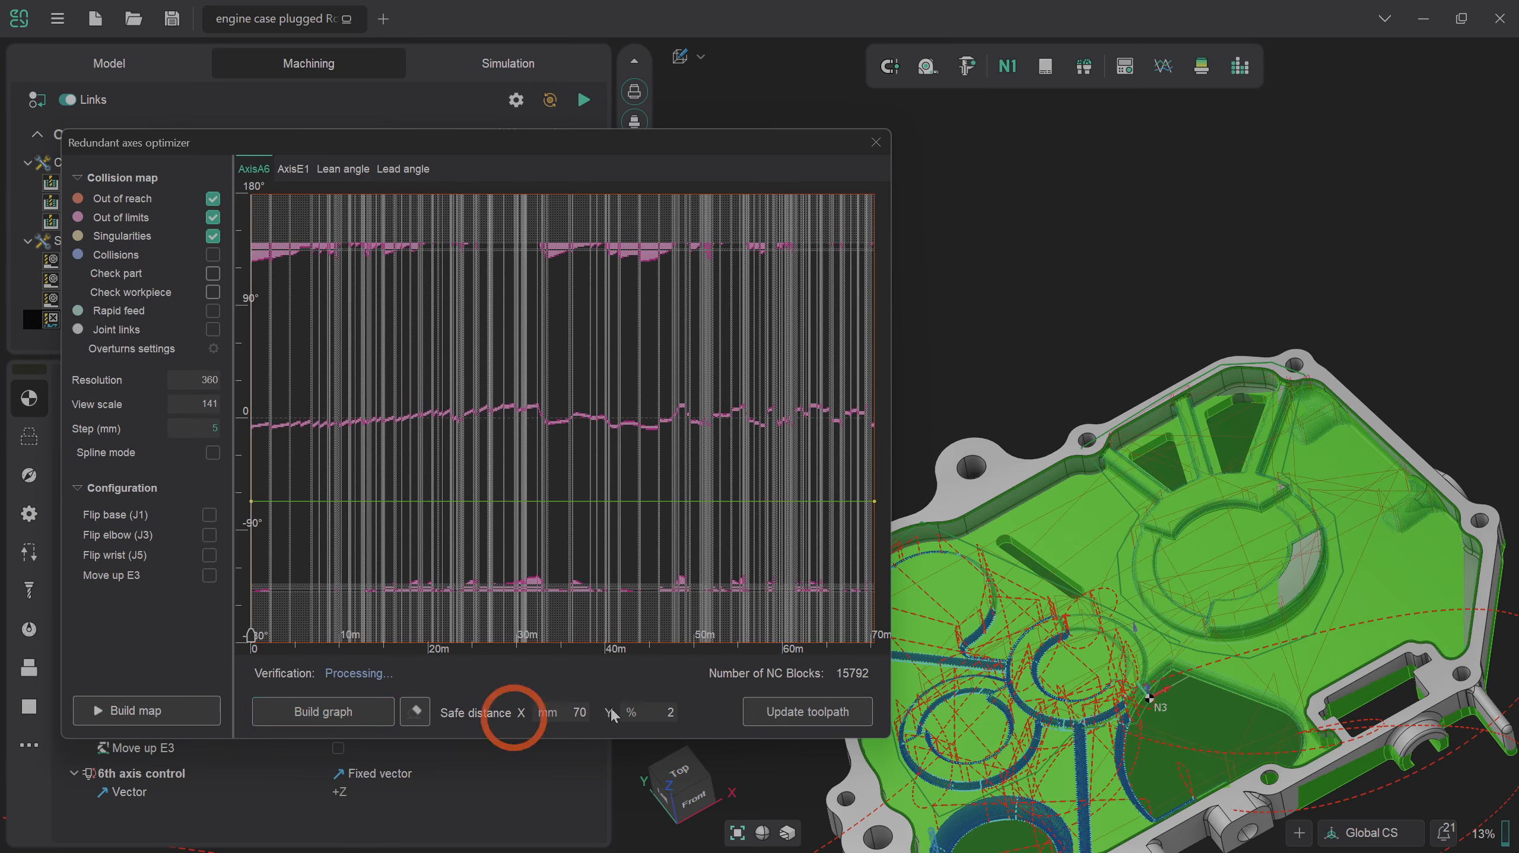
click(792, 716)
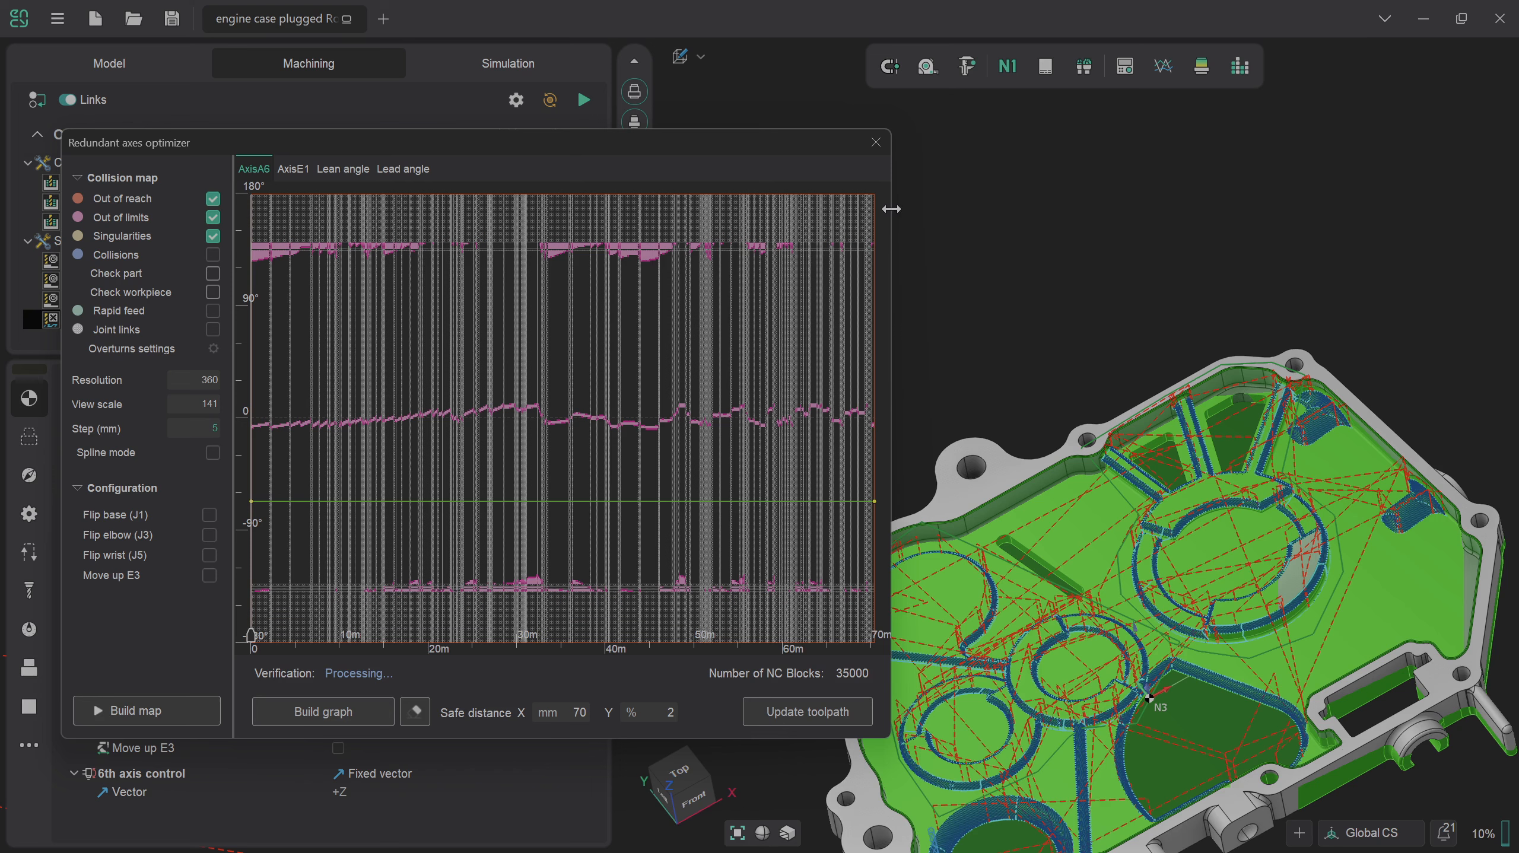
click(876, 143)
- Show the status details of Optimized plane 1 and switch off Check for gouges in its simulation parameters
click(682, 787)
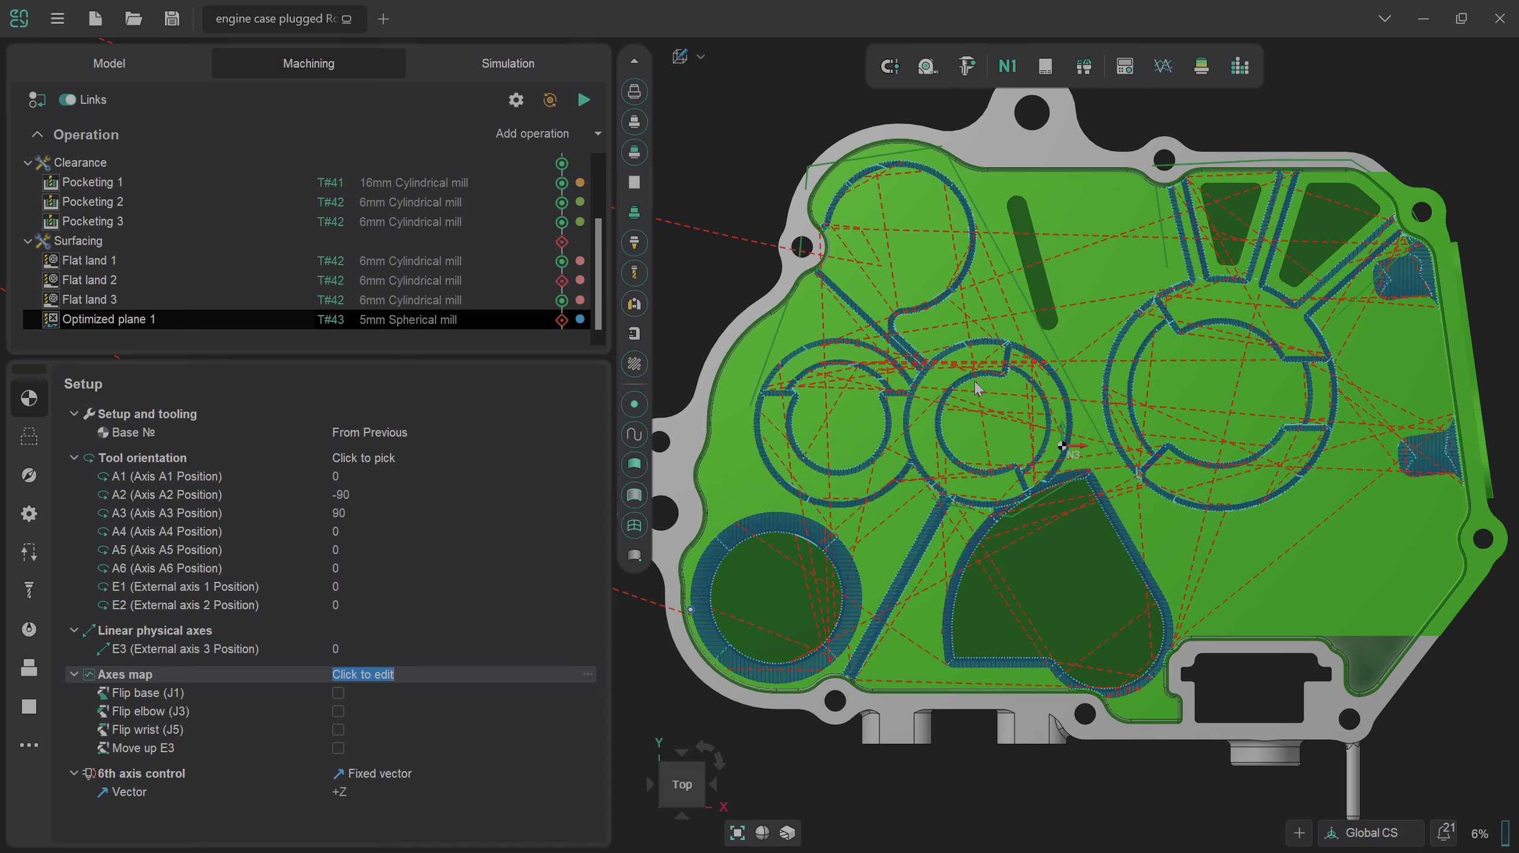
click(563, 322)
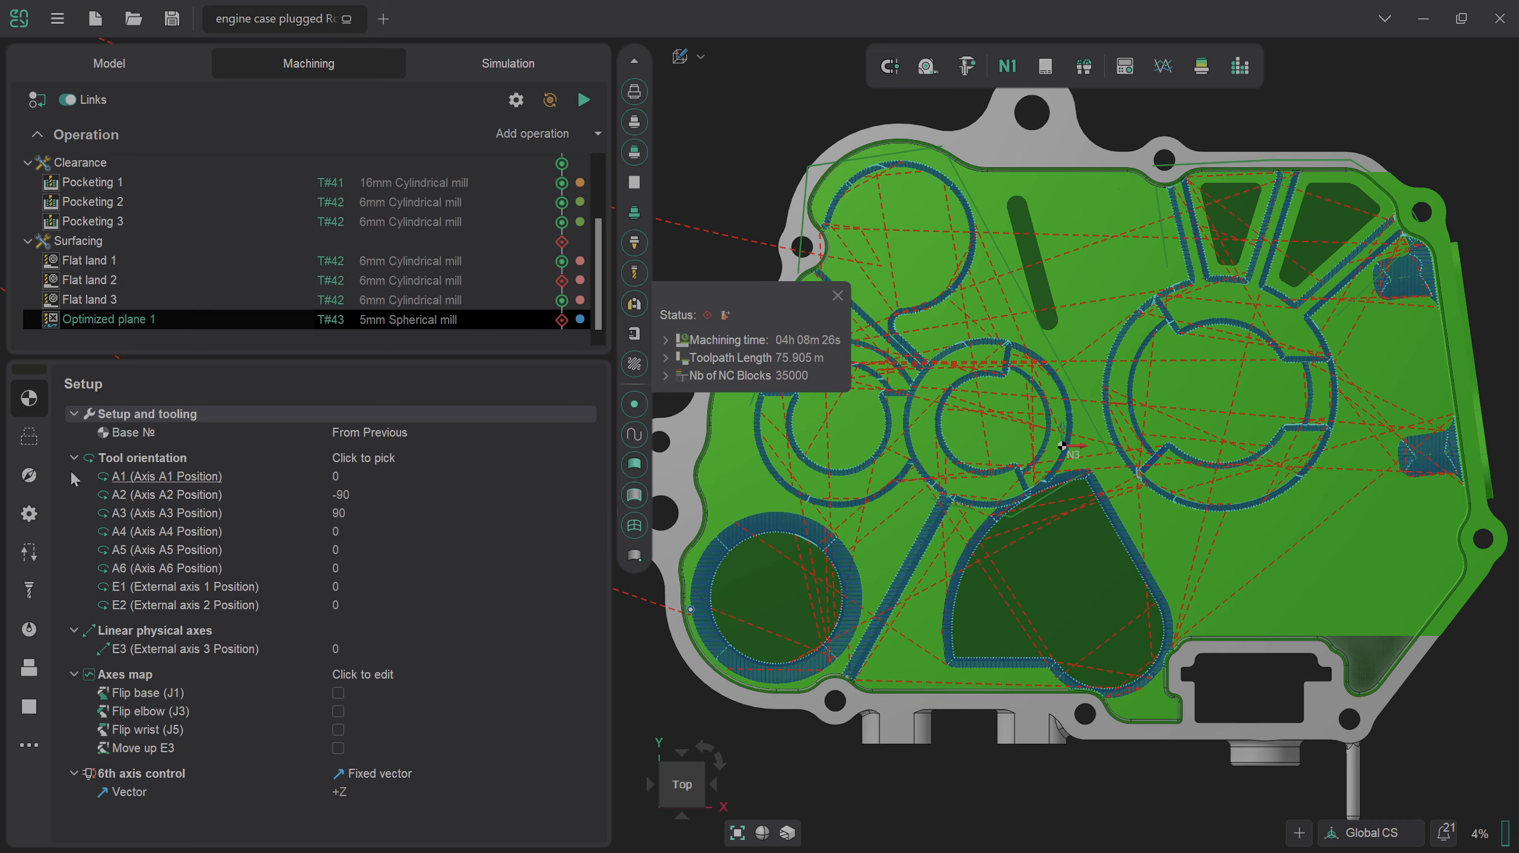
click(31, 476)
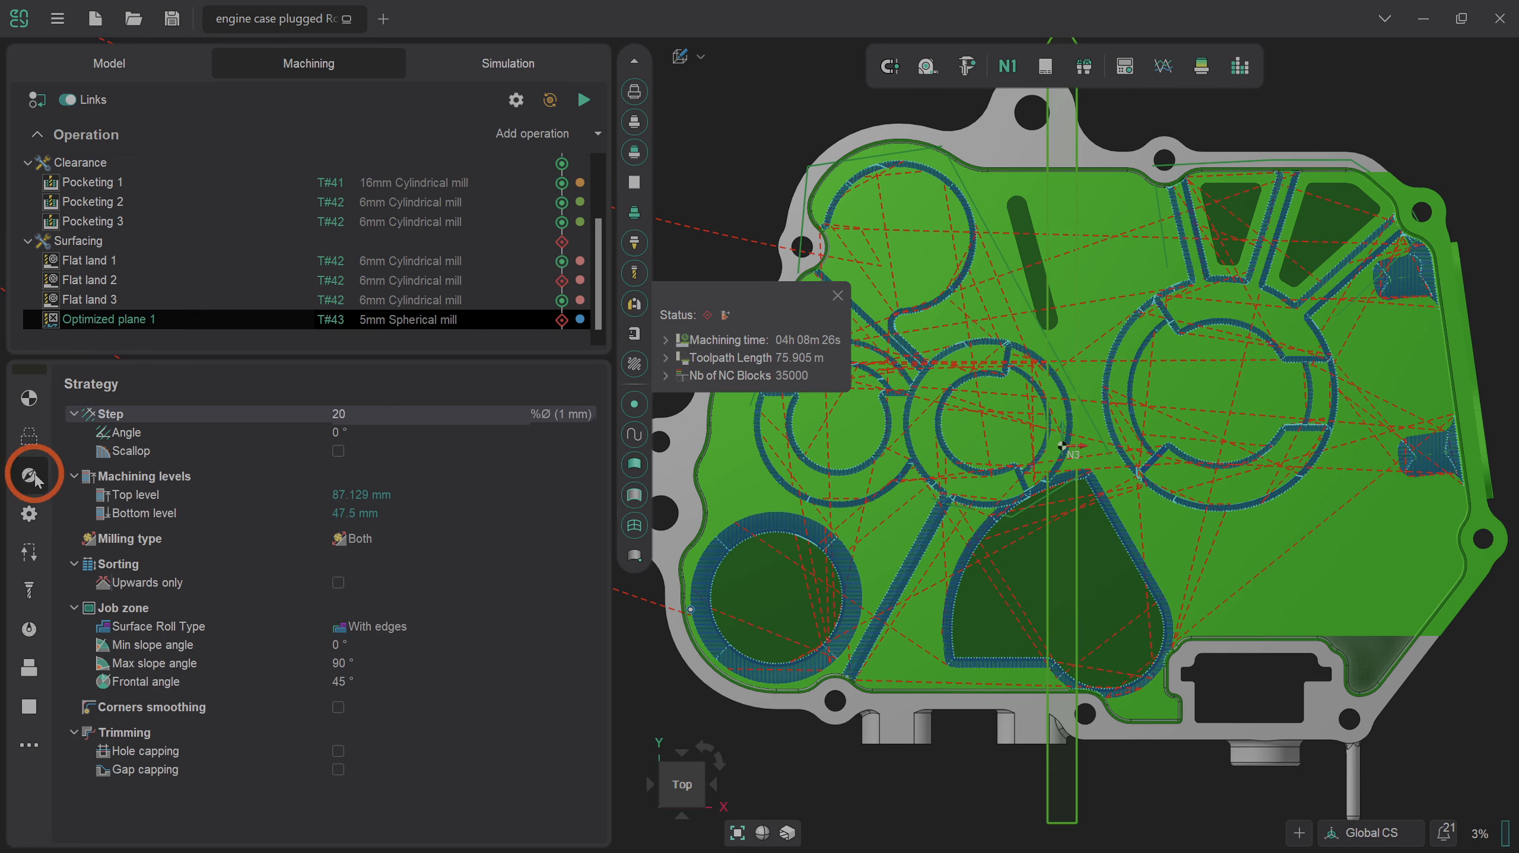
click(29, 514)
click(331, 685)
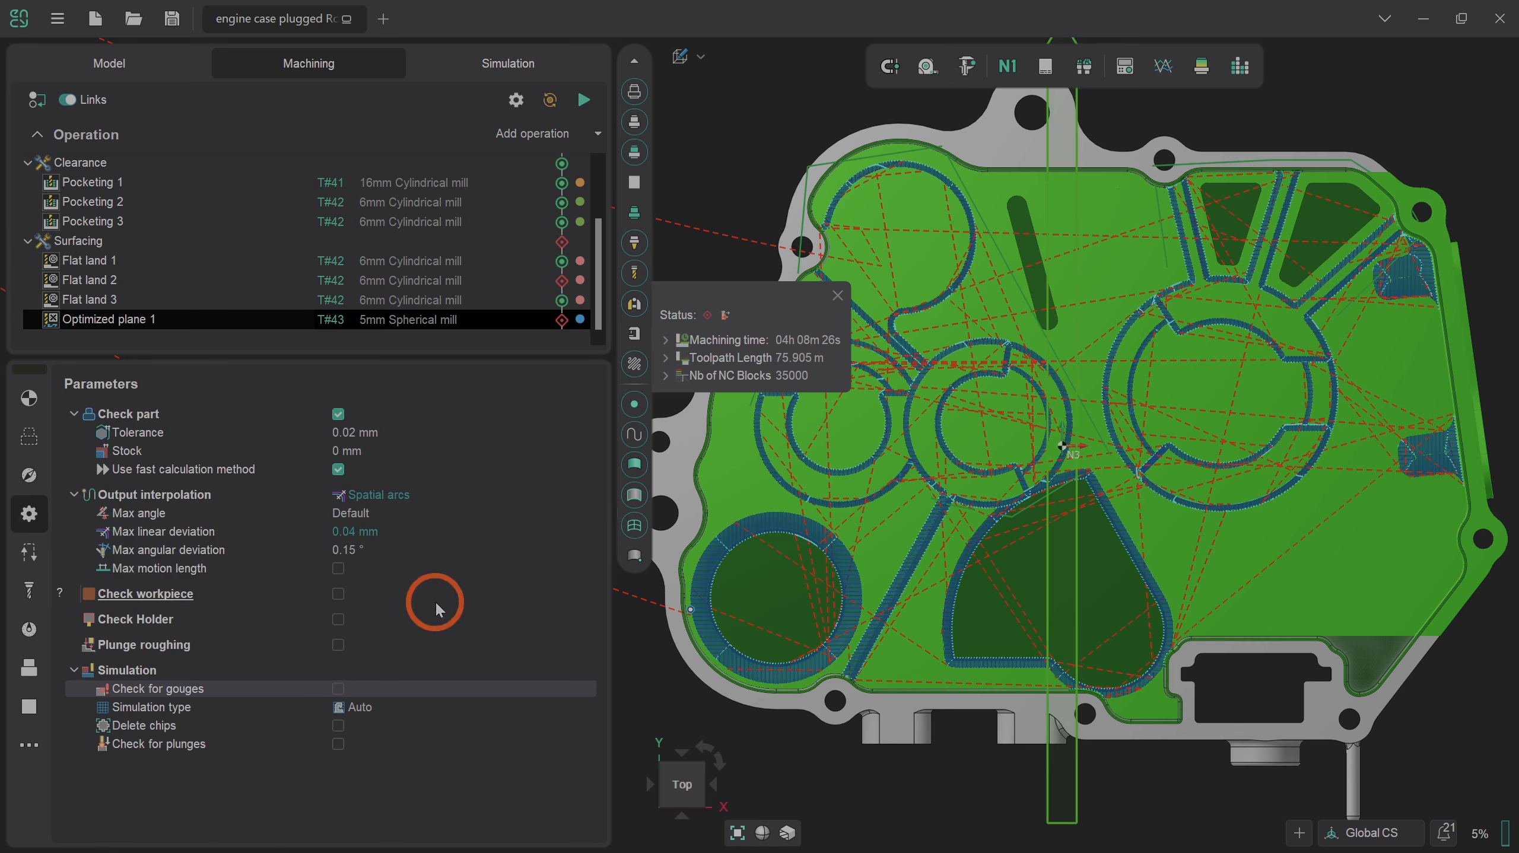
- Dismiss the status details and run the machining simulation of Optimized plane 1
click(508, 62)
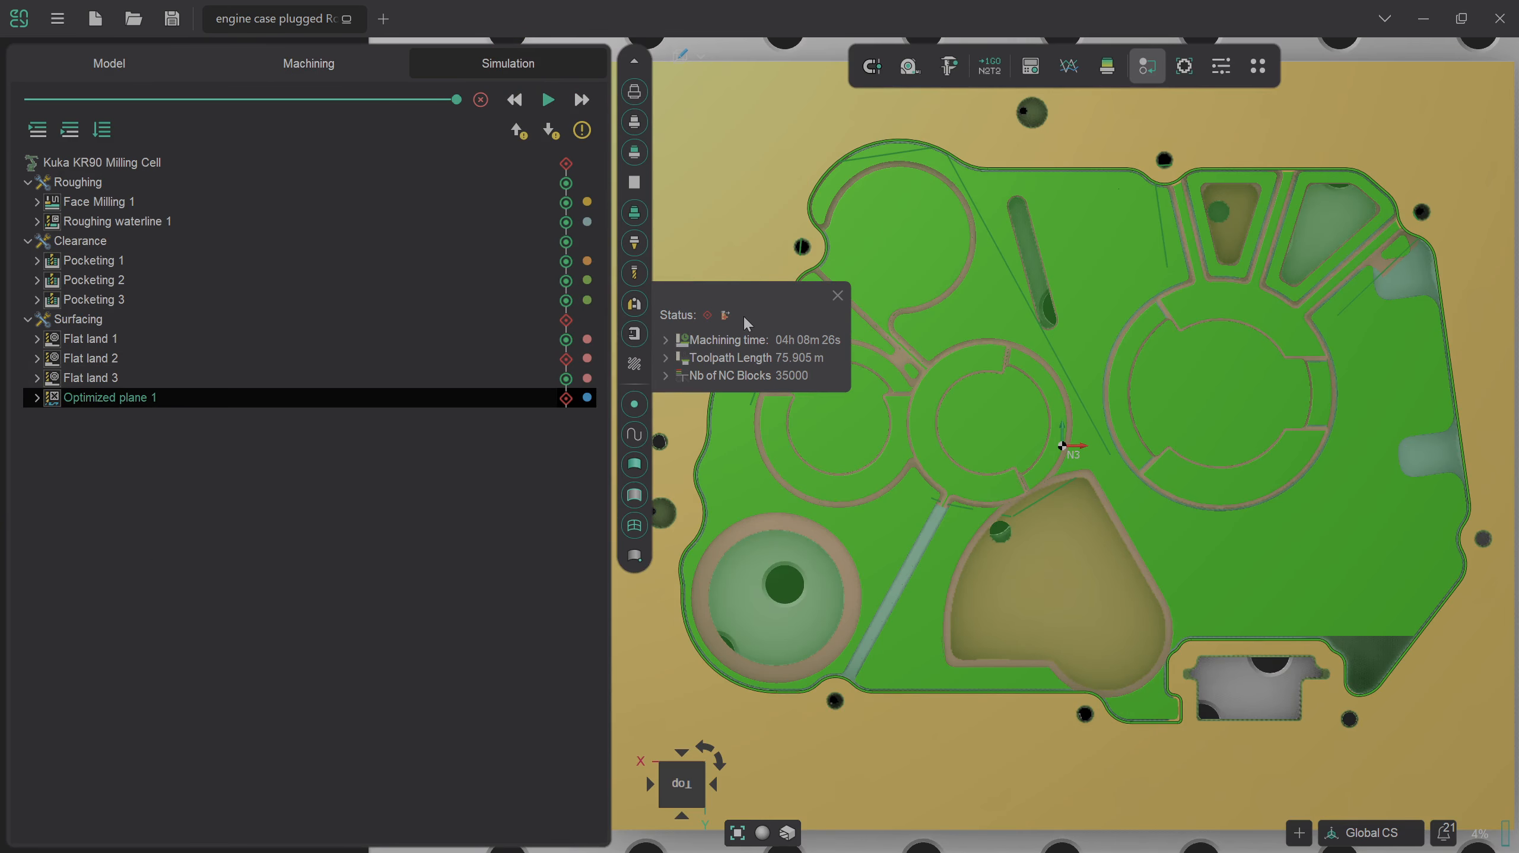
click(837, 295)
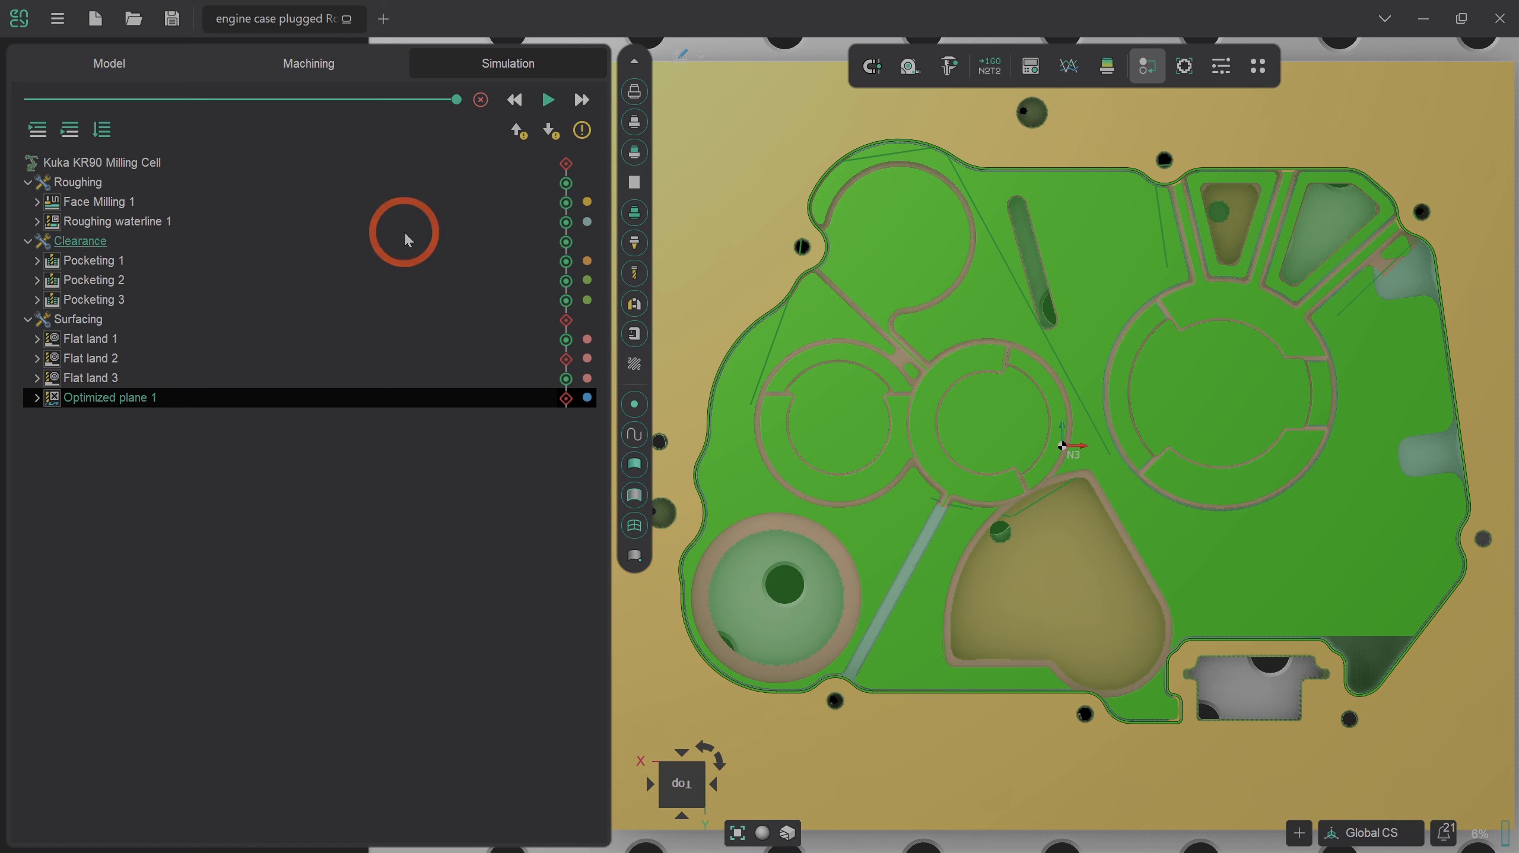
click(547, 103)
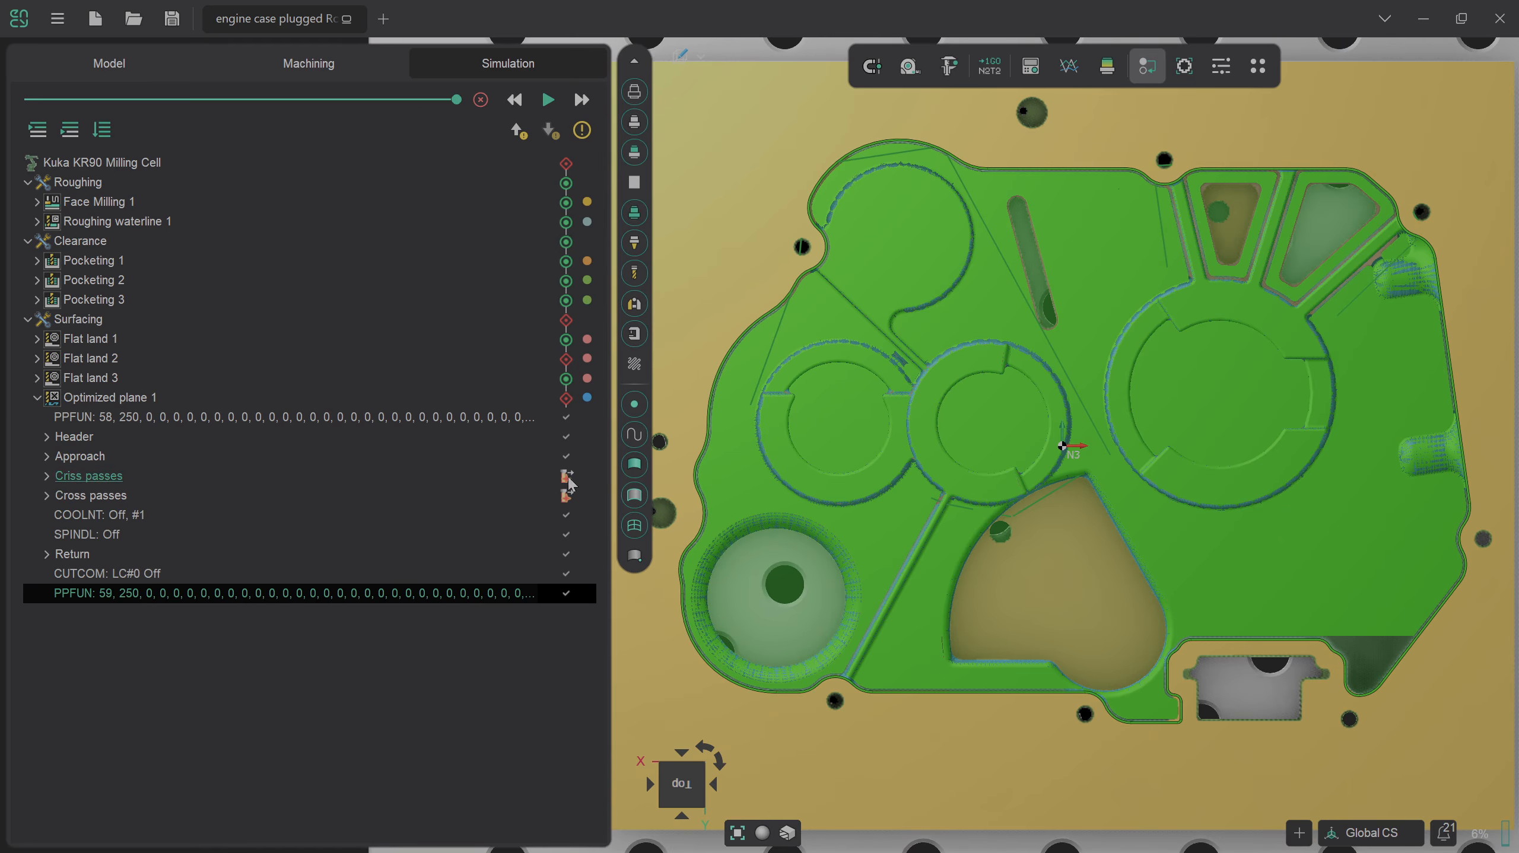
- Display the deviation colour map of the simulated workpiece and examine the machined fillets around the rings, ribs and openings
click(1117, 68)
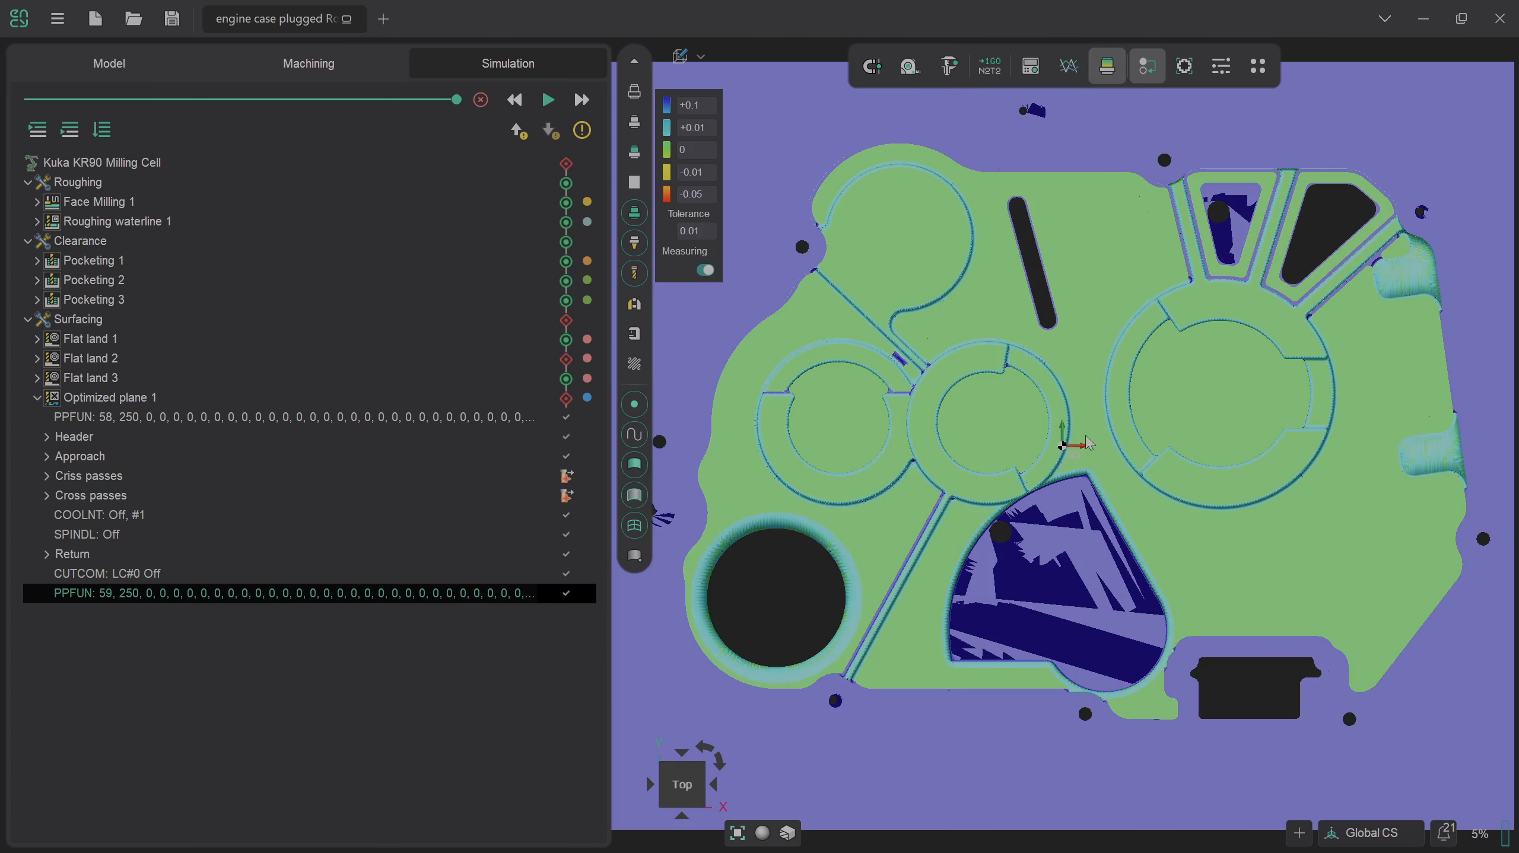
right_drag(1085, 435, 1086, 388)
scroll(1087, 389, down, 4)
scroll(1069, 602, up, 2)
scroll(1069, 602, up, 3)
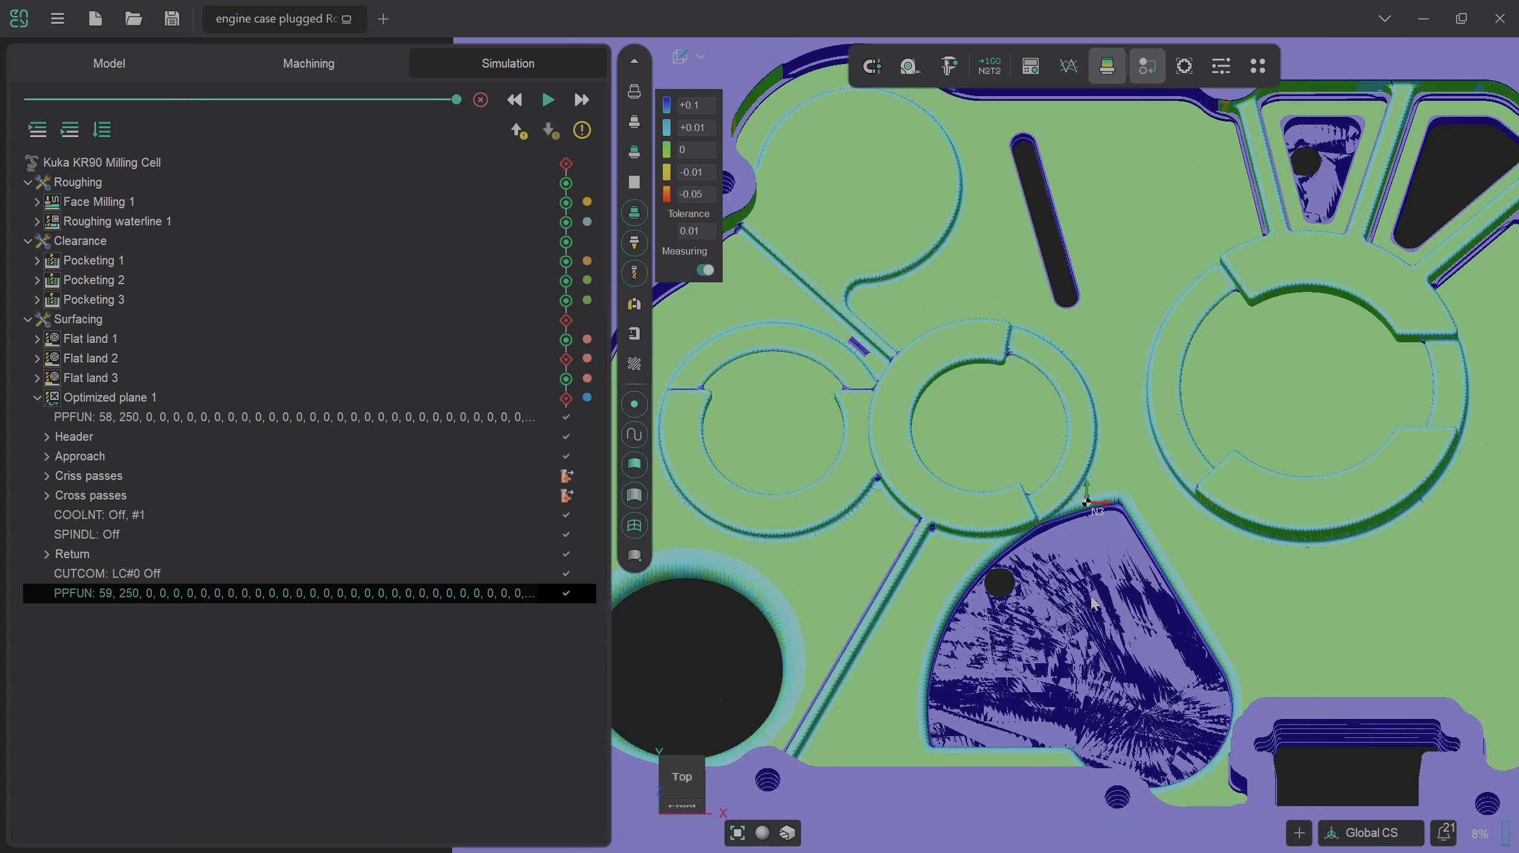
right_drag(1090, 597, 1209, 627)
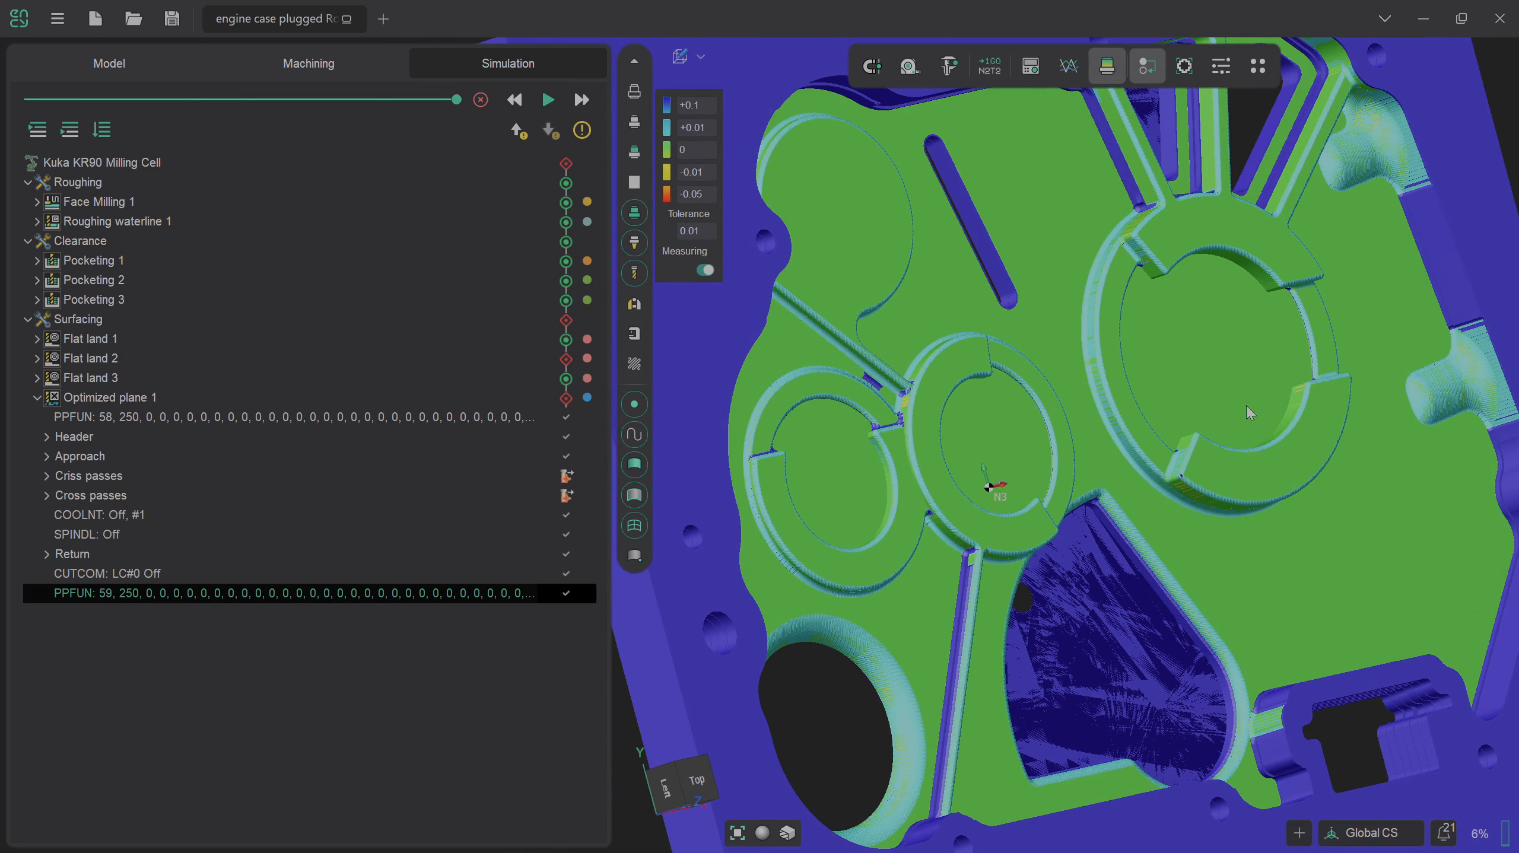
right_drag(1289, 397, 1248, 487)
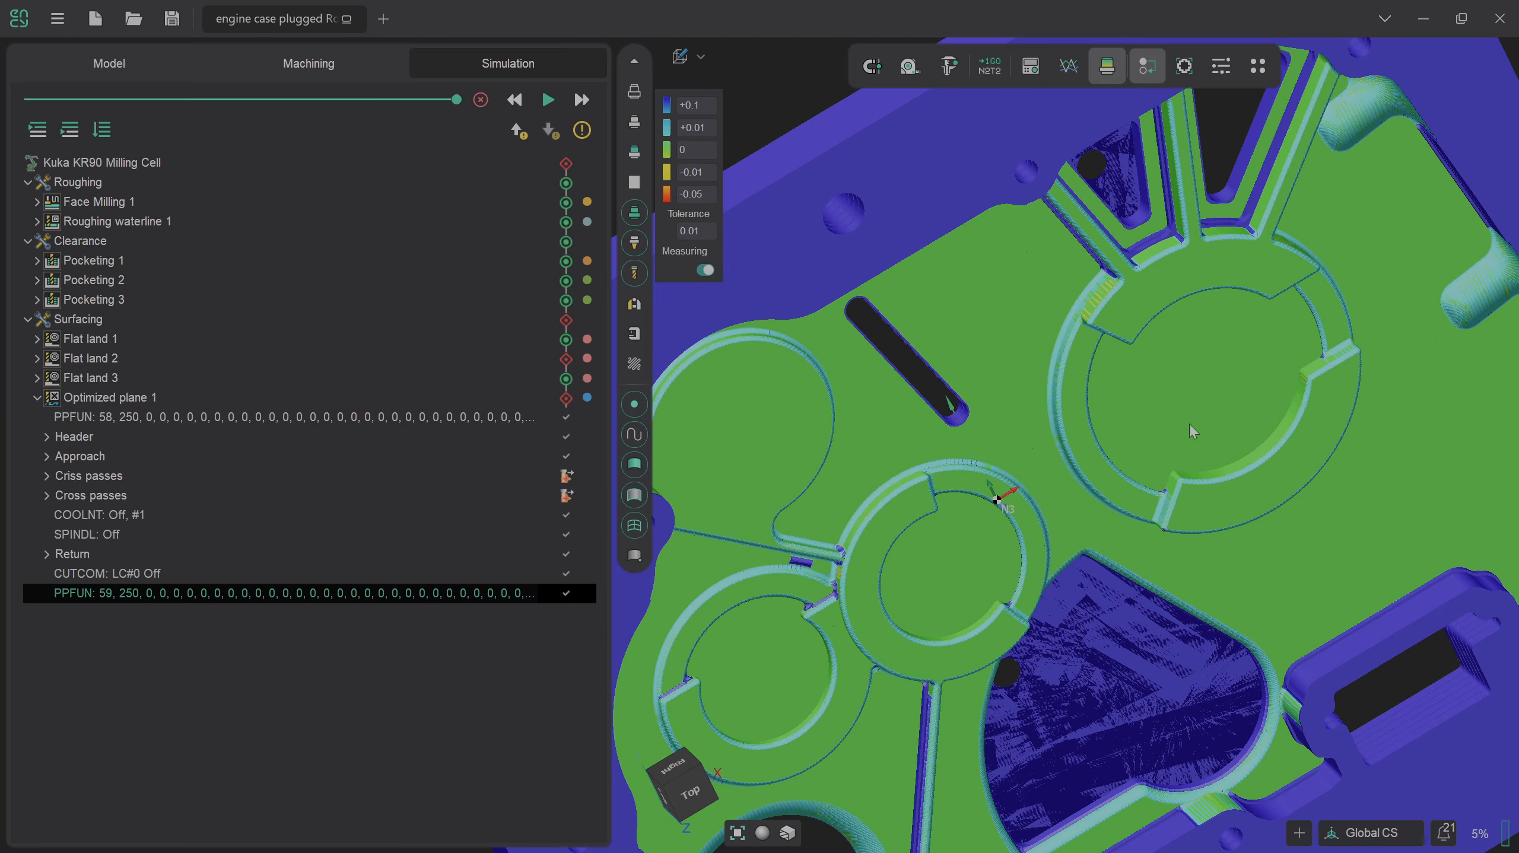
- Inspect the deviation colours over the whole engine case, including the circular bosses, the large bore, the fan-shaped pocket and the rectangular opening
middle_drag(1007, 563, 922, 431)
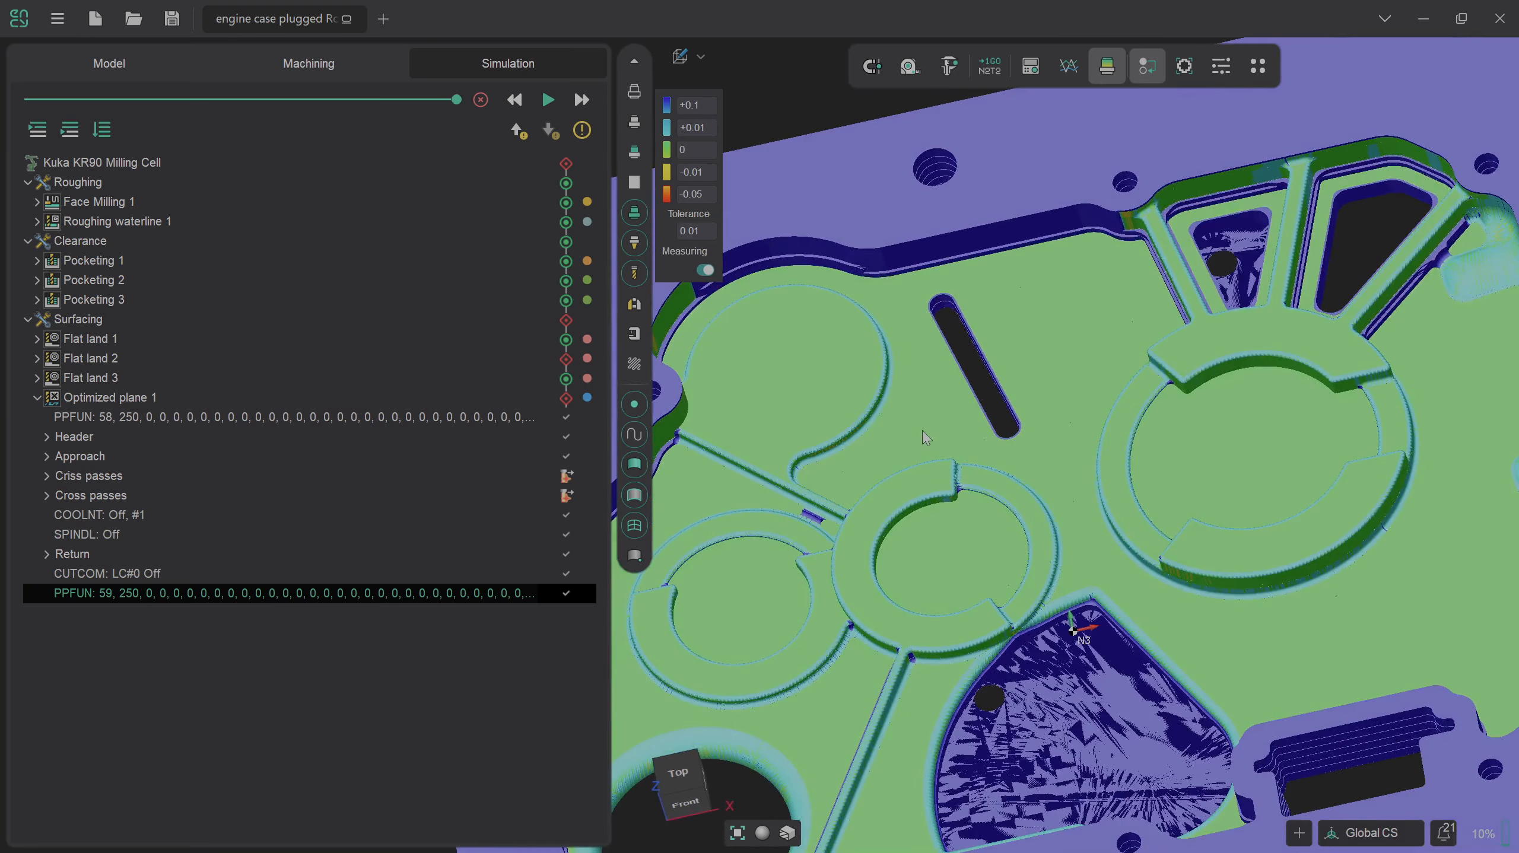
scroll(926, 439, down, 4)
scroll(1203, 444, up, 5)
middle_drag(1236, 446, 1186, 528)
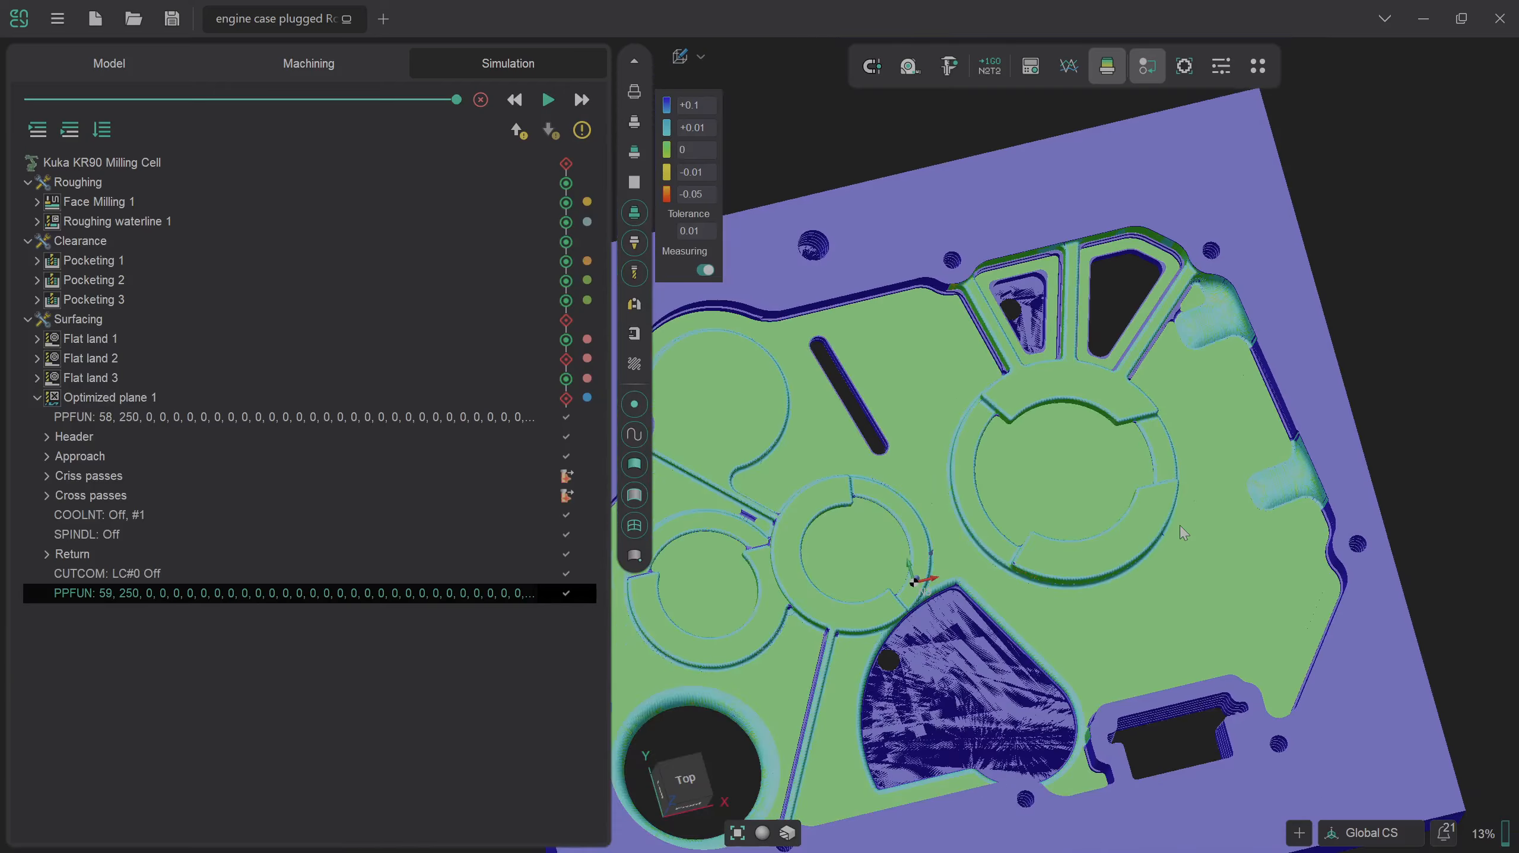
middle_drag(705, 566, 711, 539)
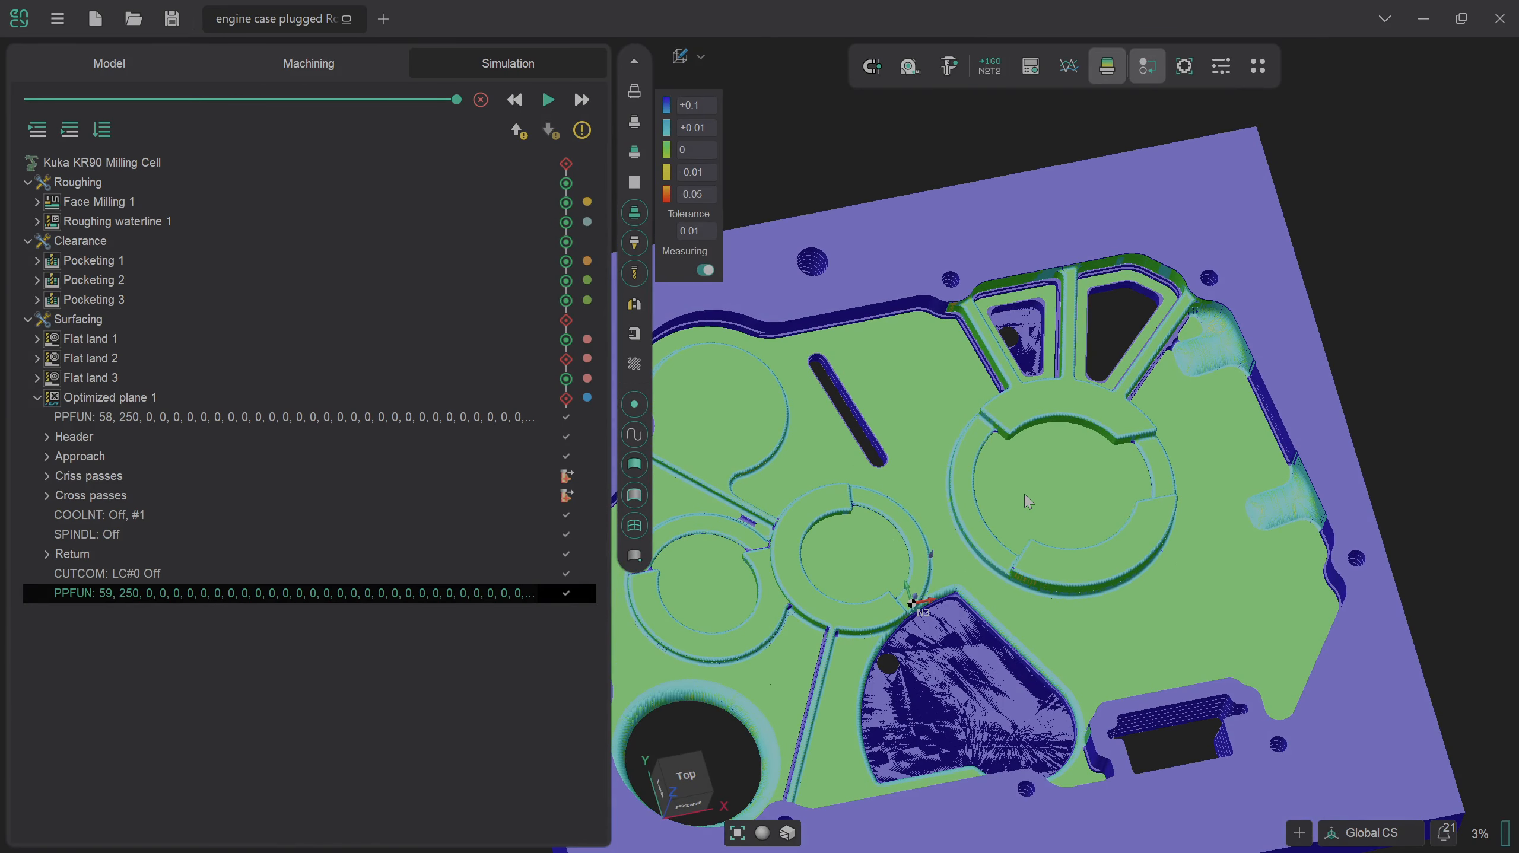
scroll(1023, 490, down, 2)
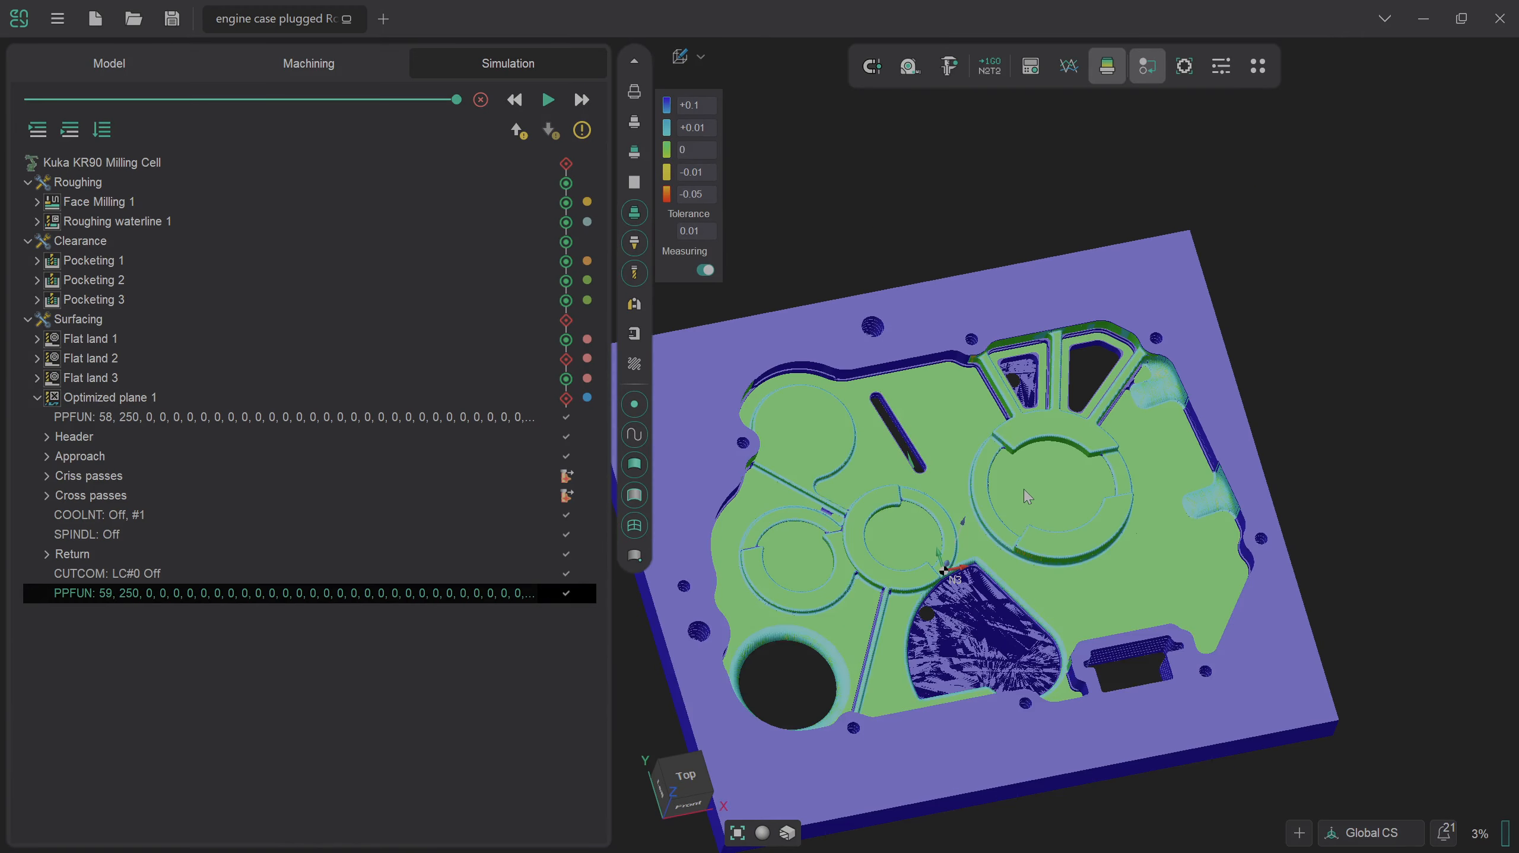
scroll(1023, 490, up, 2)
scroll(974, 669, down, 2)
scroll(800, 725, up, 4)
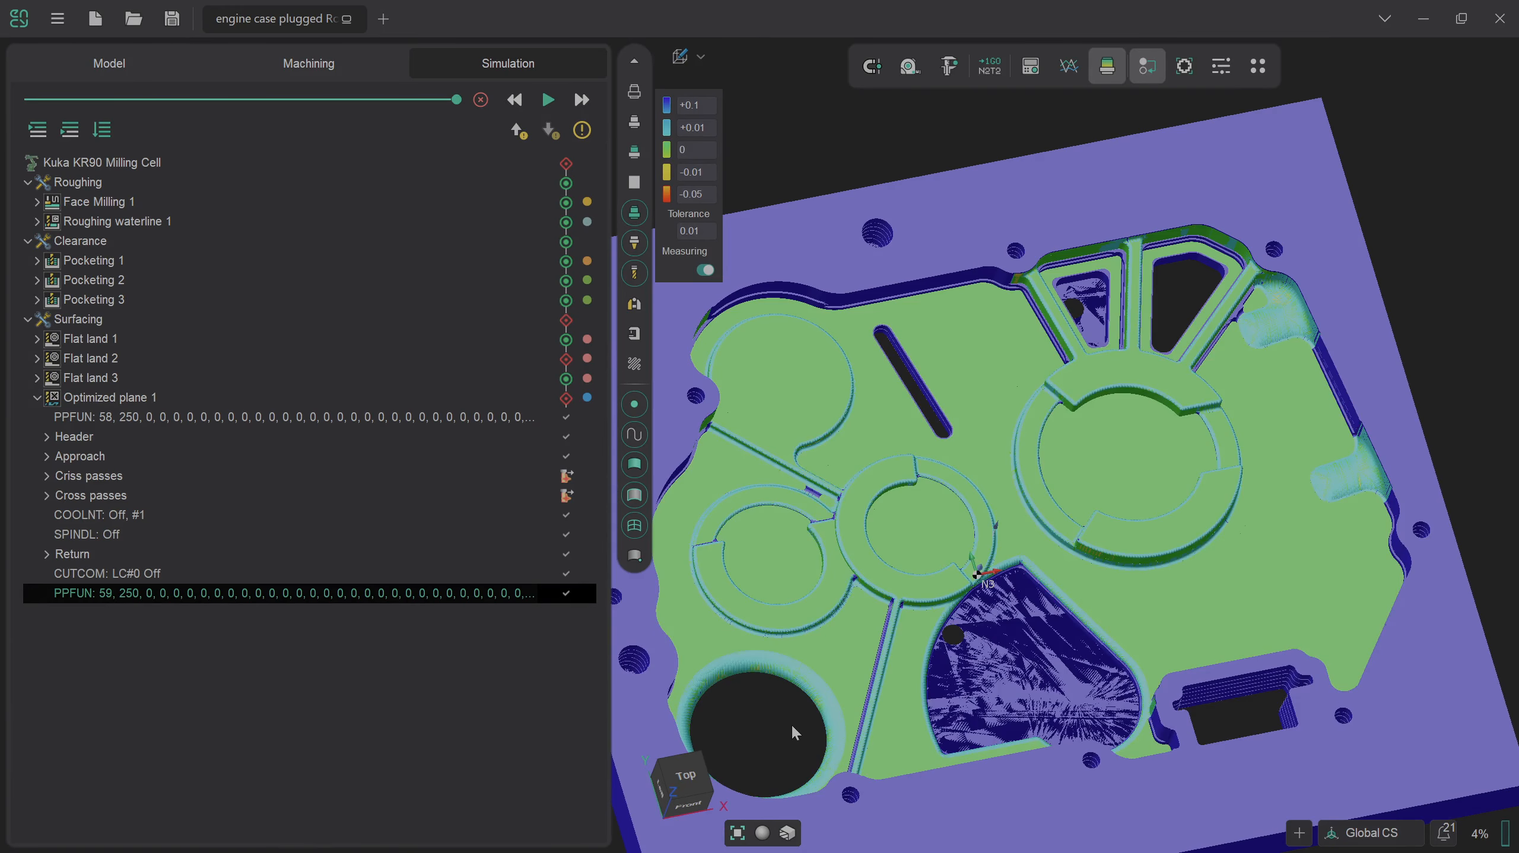
middle_drag(847, 763, 857, 717)
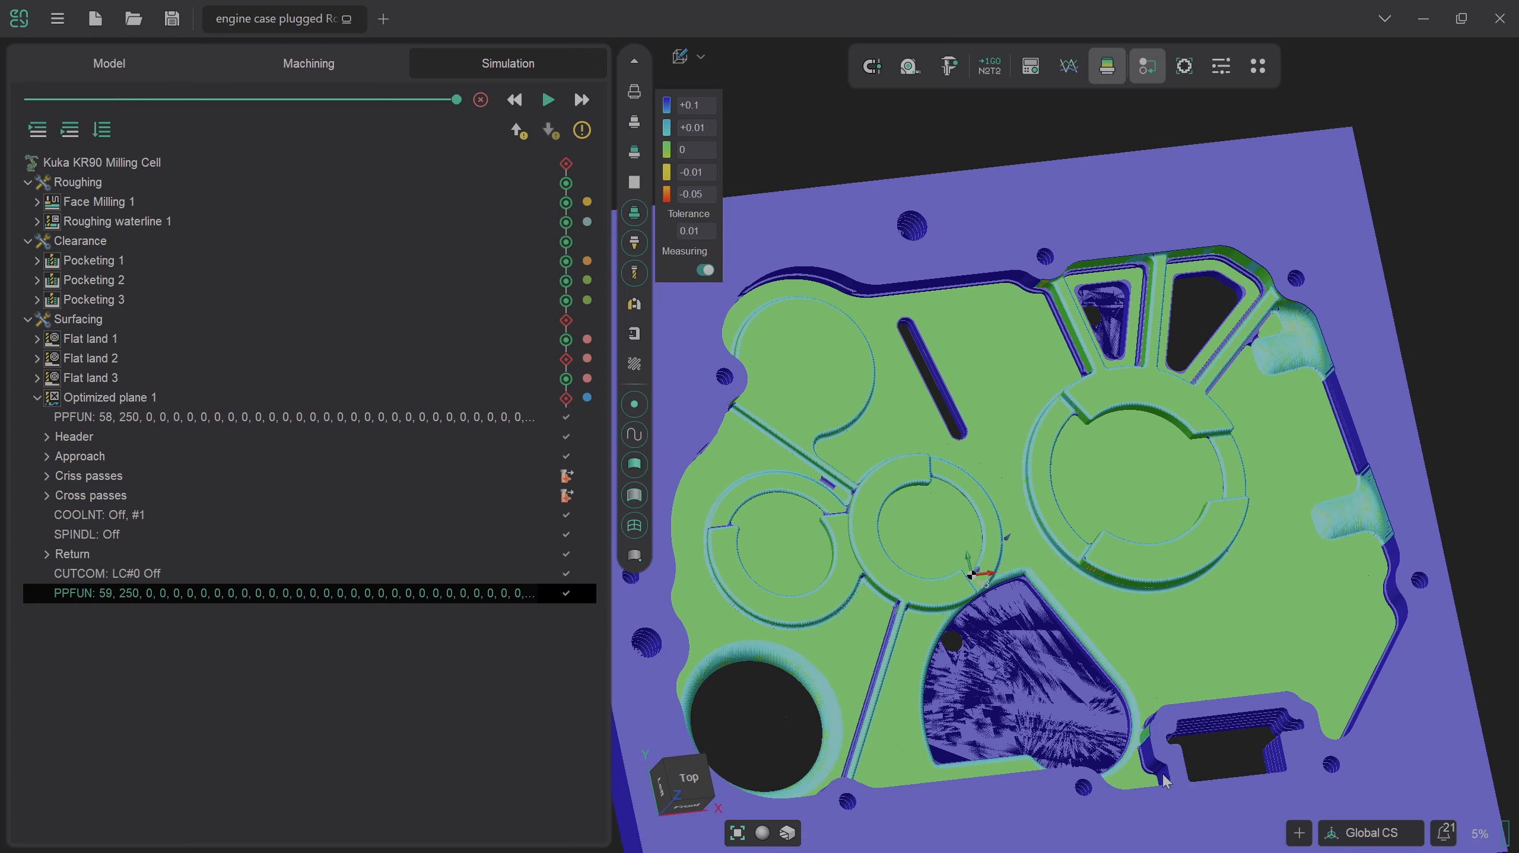
middle_drag(1276, 734, 1237, 769)
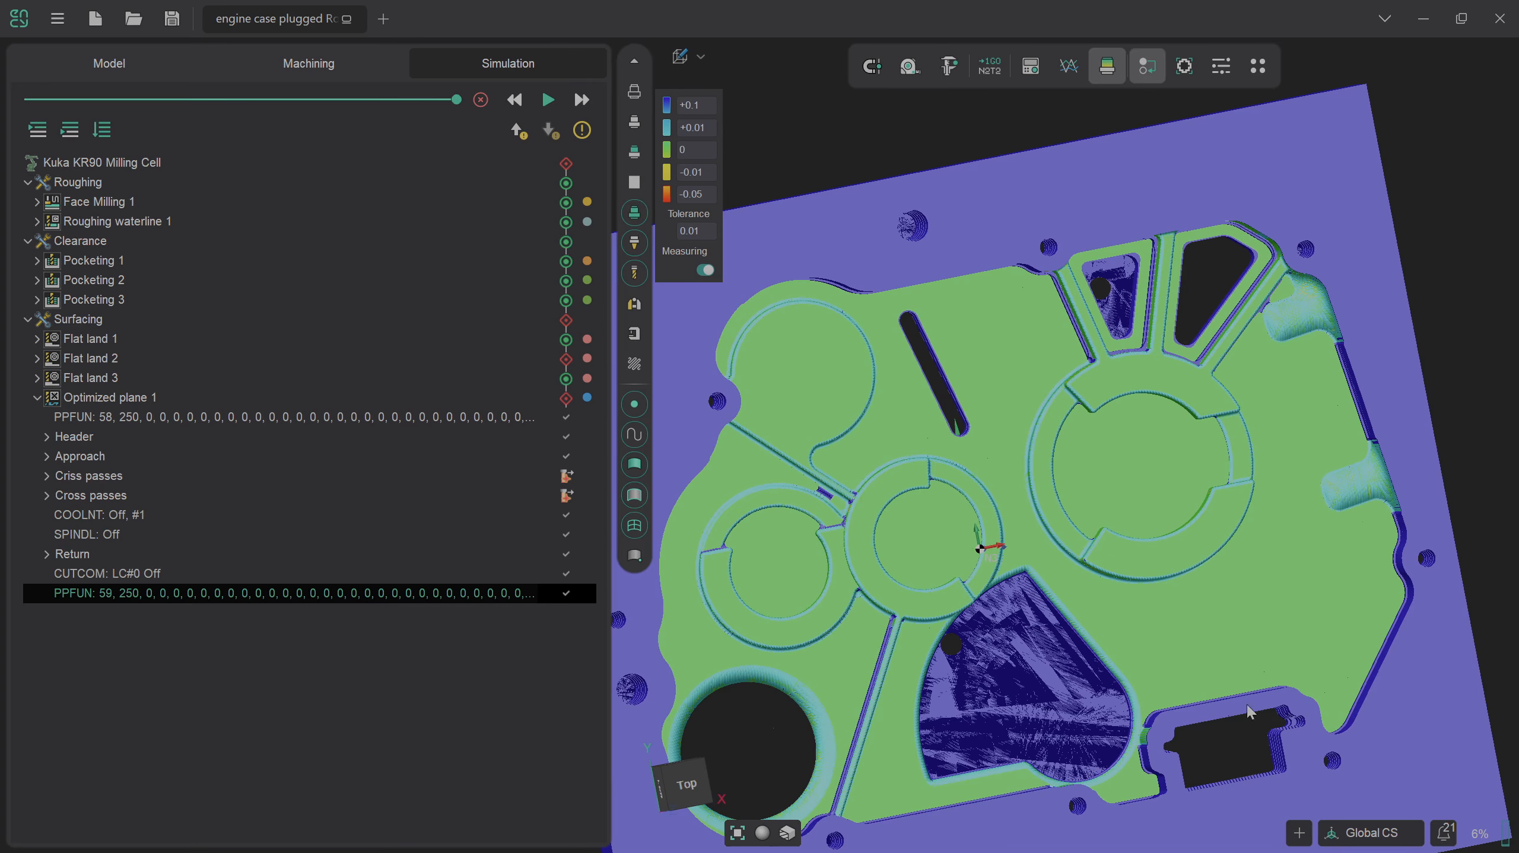